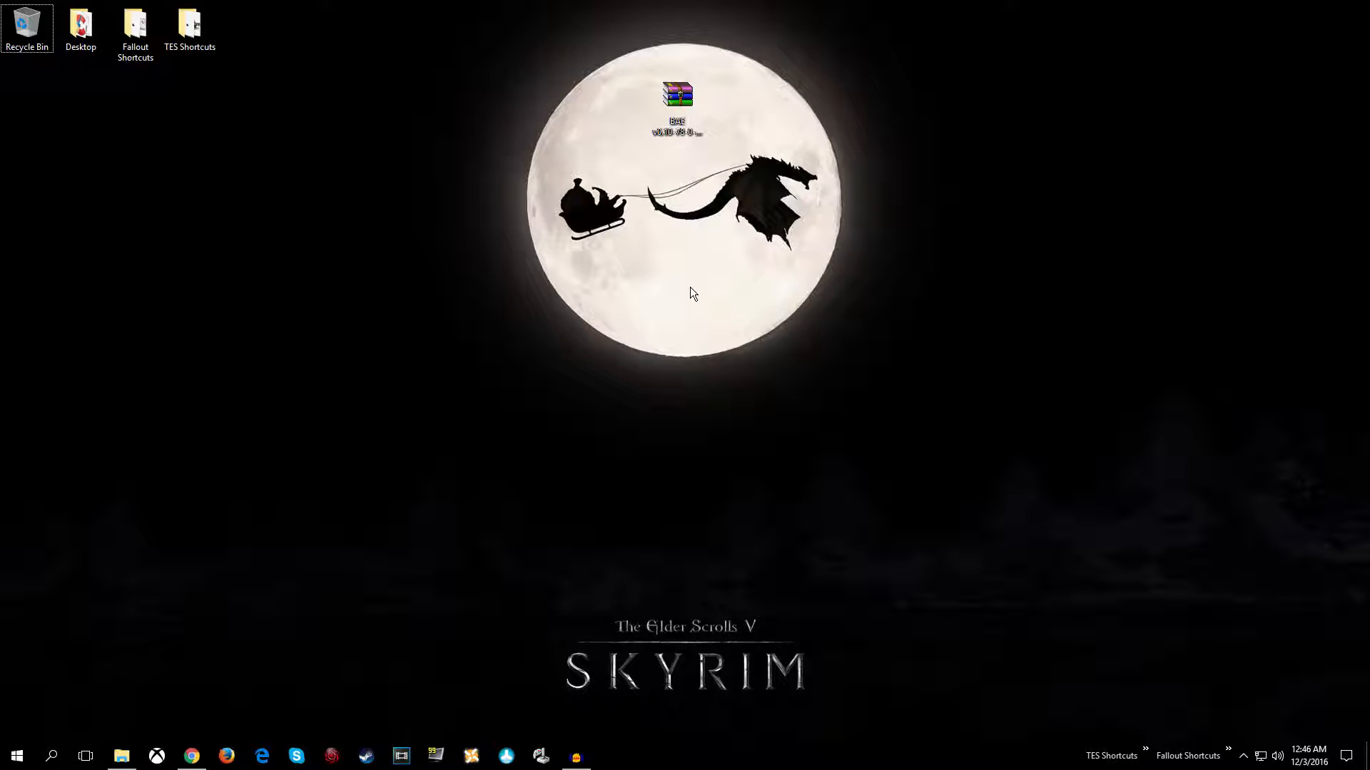
# Extract the BAE v0.10-78-0-10 archive into its own folder and place that folder beside the archive on the desktop
pyautogui.click(671, 139)
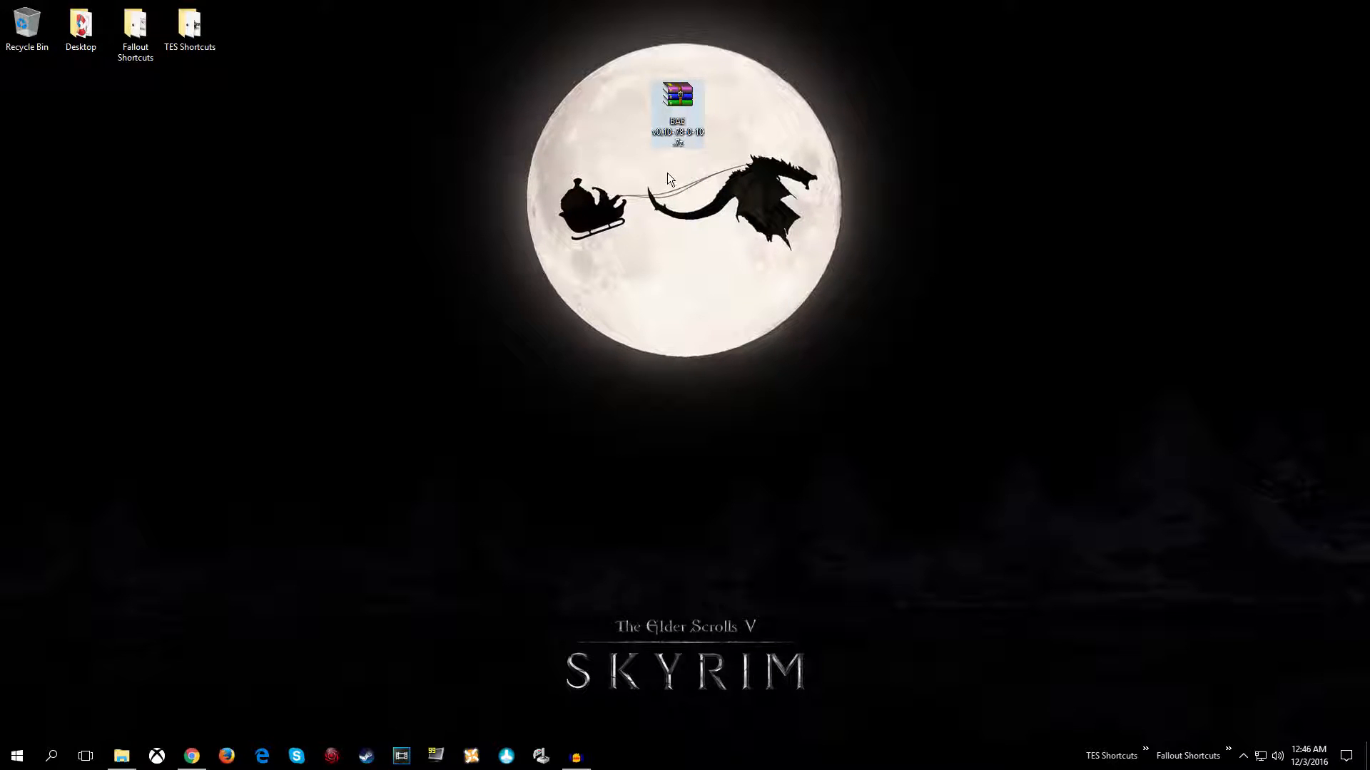
pyautogui.rightClick(683, 100)
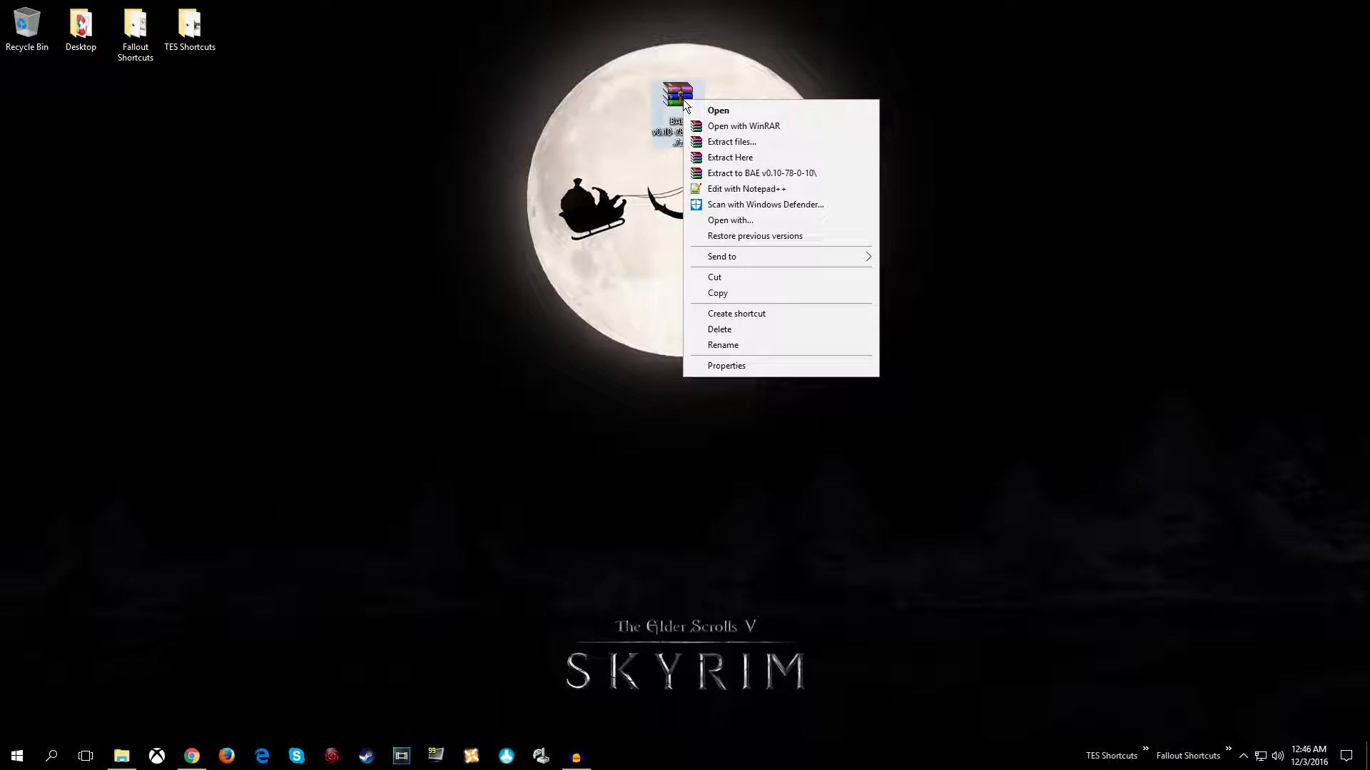
pyautogui.click(806, 174)
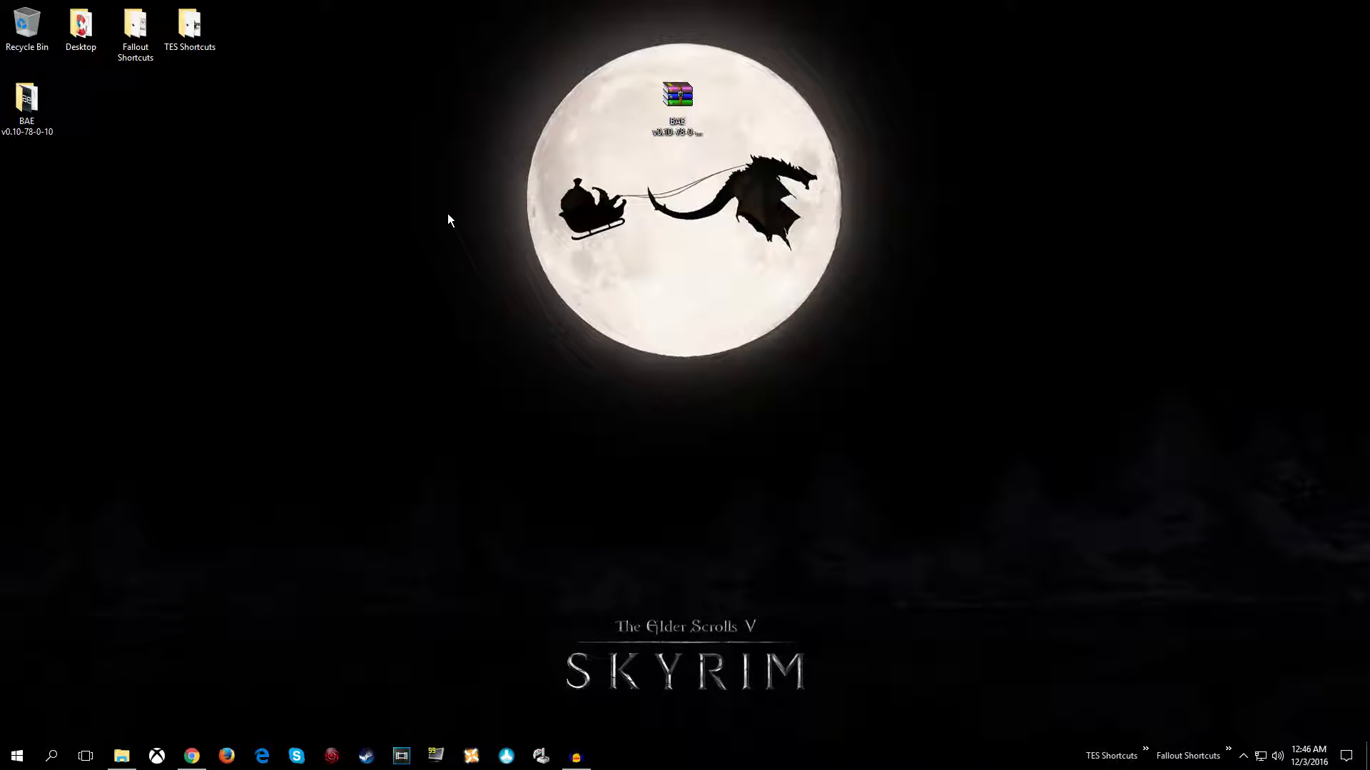
pyautogui.moveTo(36, 133); pyautogui.dragTo(61, 126)
pyautogui.moveTo(684, 138); pyautogui.dragTo(735, 136)
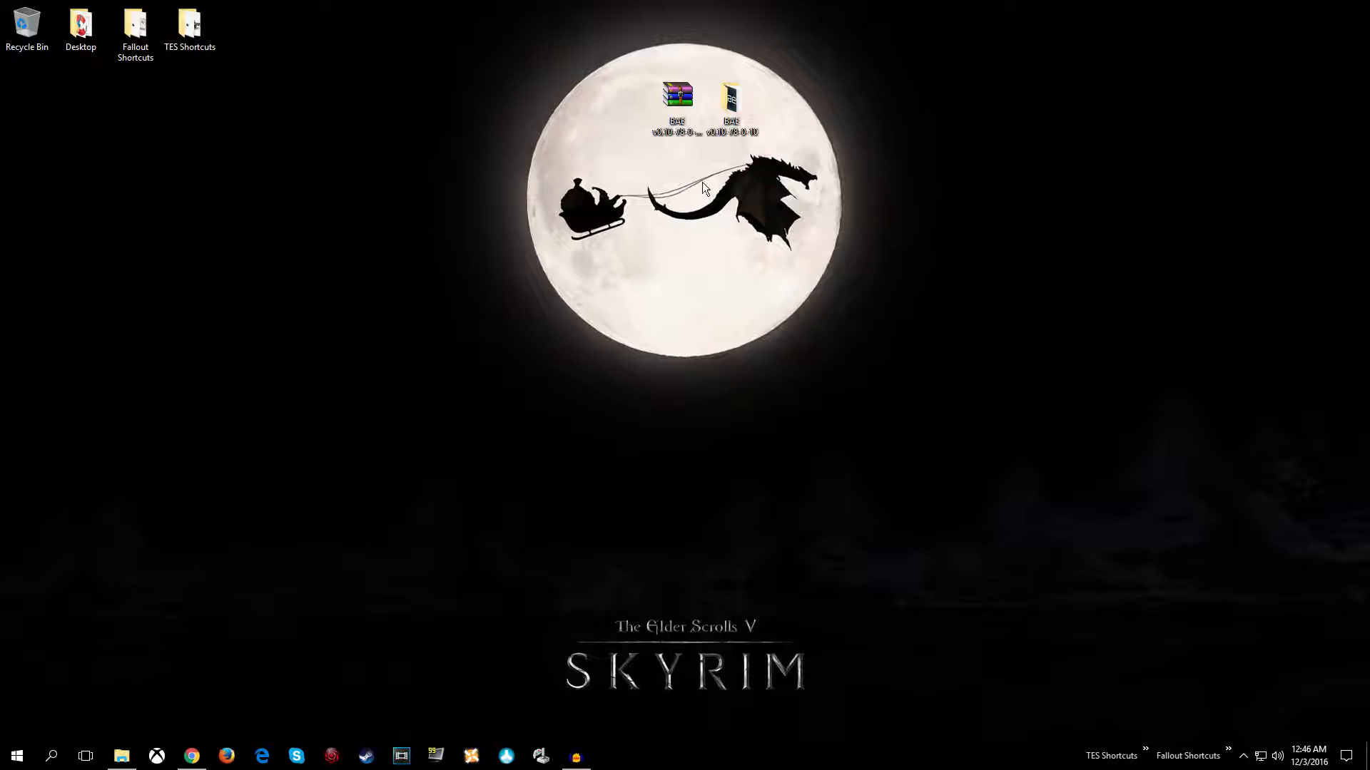
# Look through the extracted BAE folder and the available actions for bae.exe, then close the folder
pyautogui.click(673, 117)
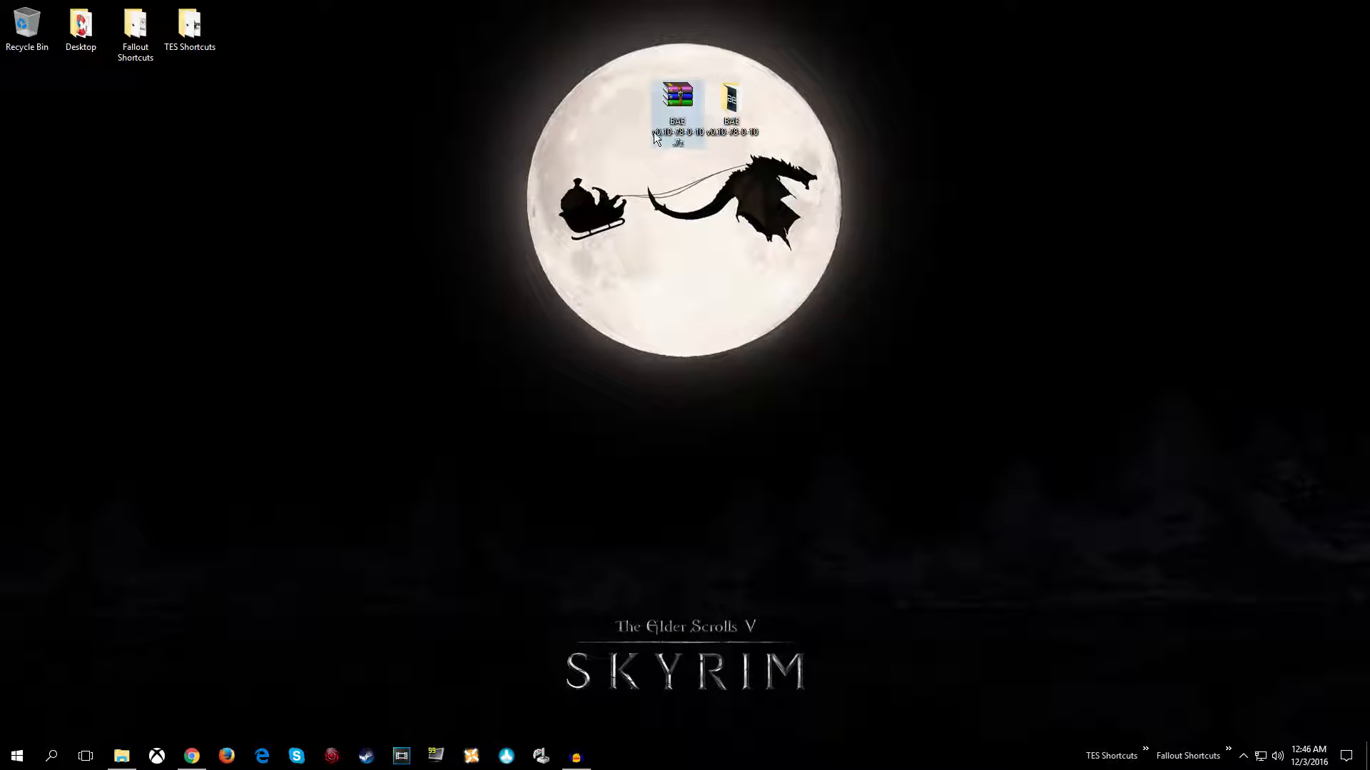
pyautogui.click(681, 183)
pyautogui.doubleClick(728, 111)
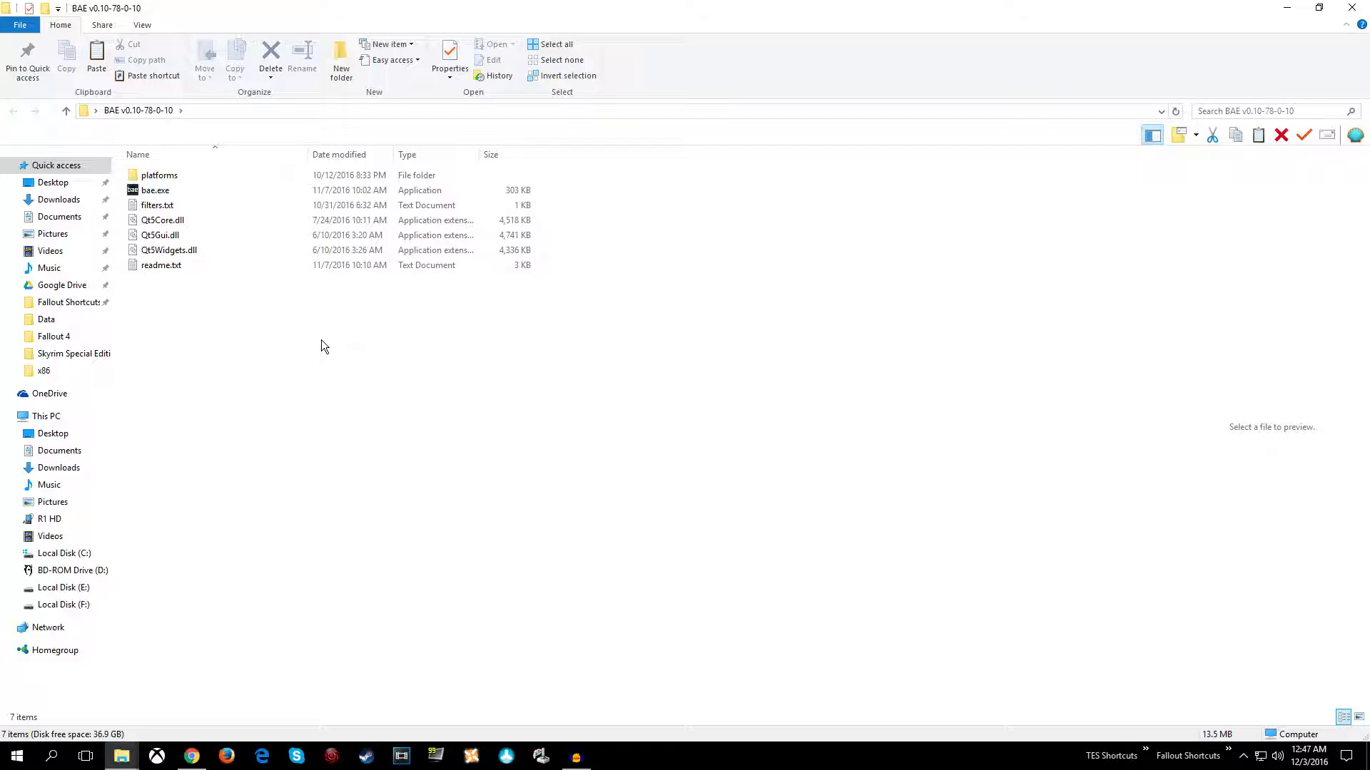
pyautogui.rightClick(158, 195)
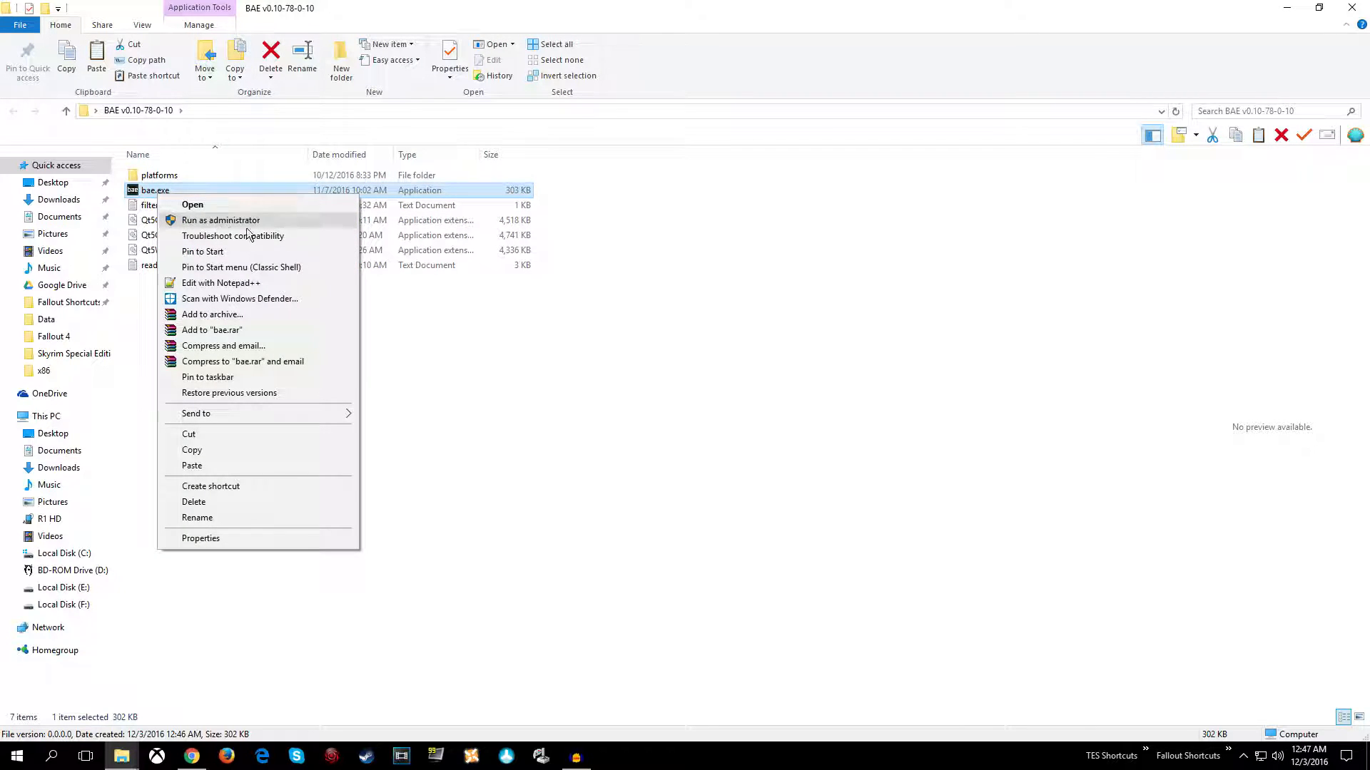
pyautogui.click(650, 407)
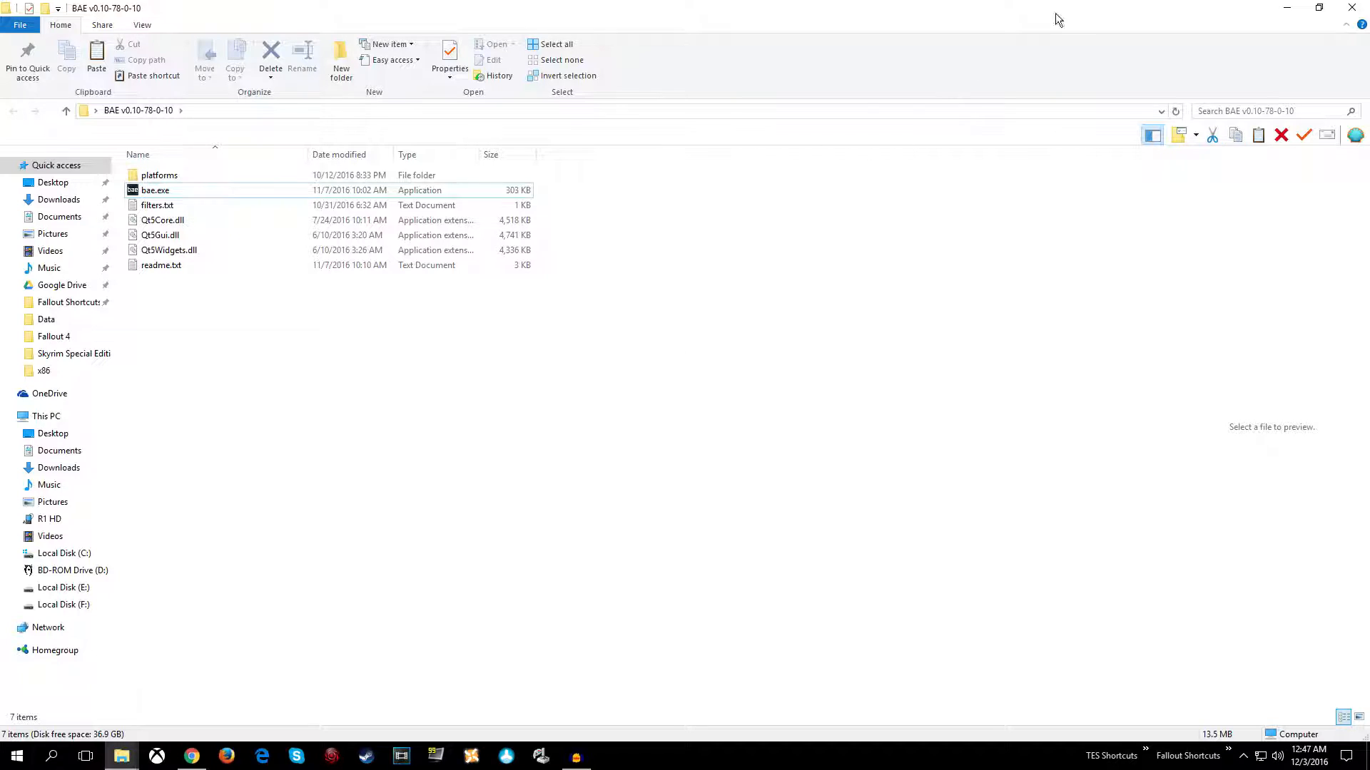
pyautogui.click(1352, 7)
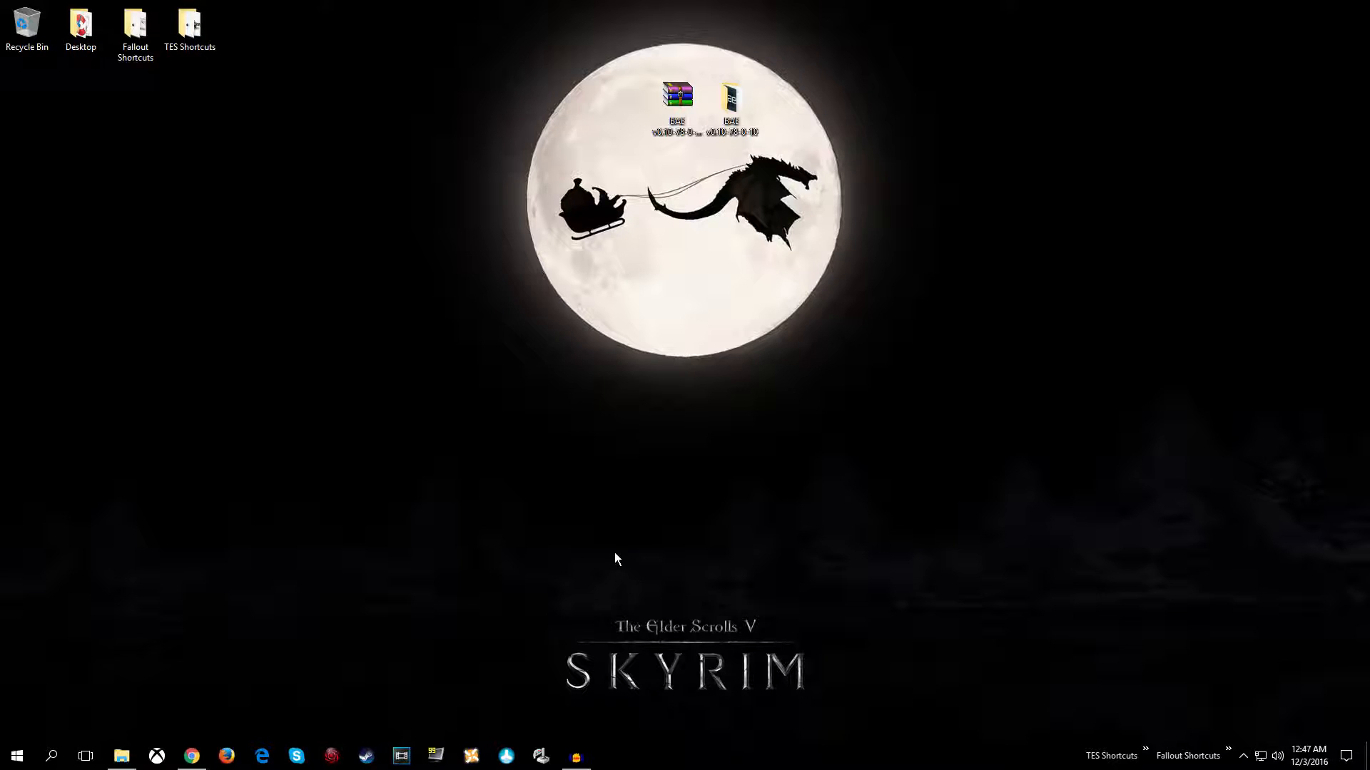
# Launch the Skyrim Creation Kit and bring up its selection of plugin and master files
pyautogui.click(1146, 750)
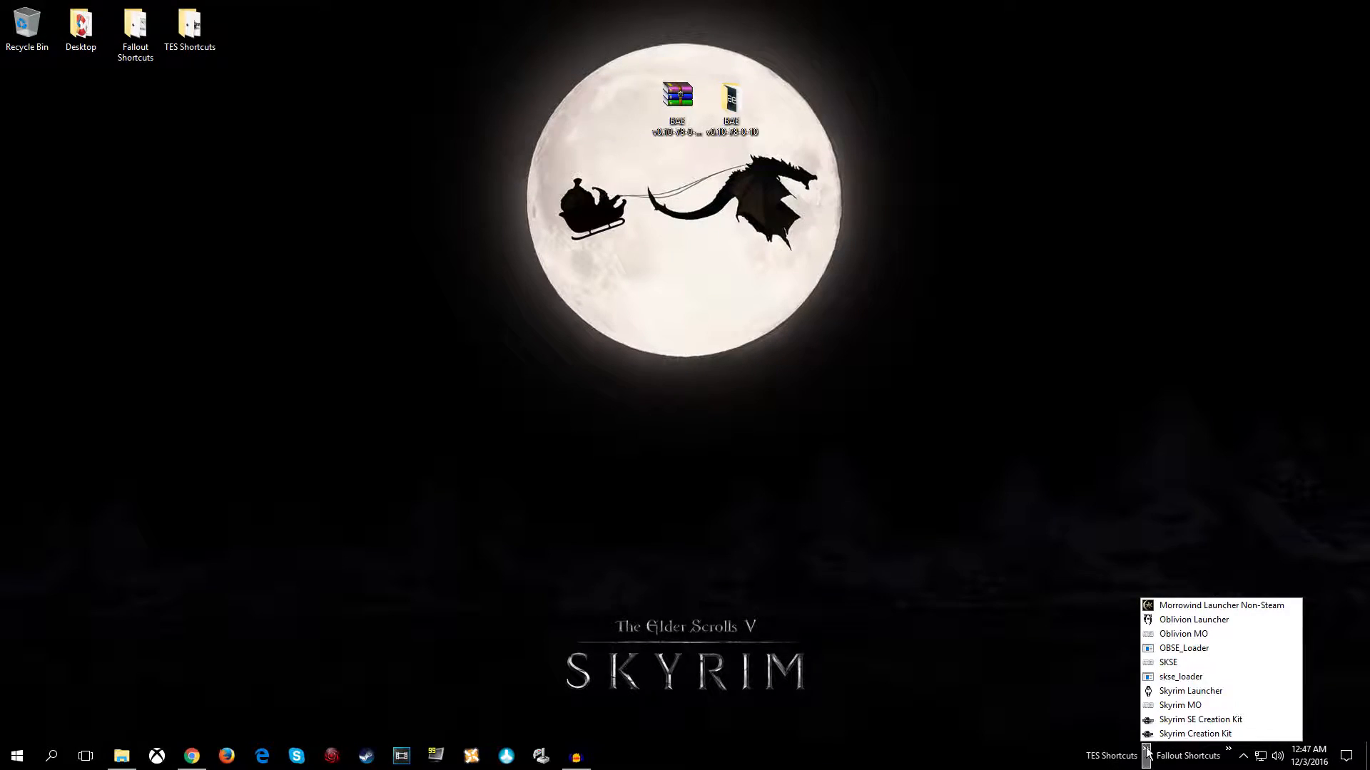
pyautogui.click(1185, 737)
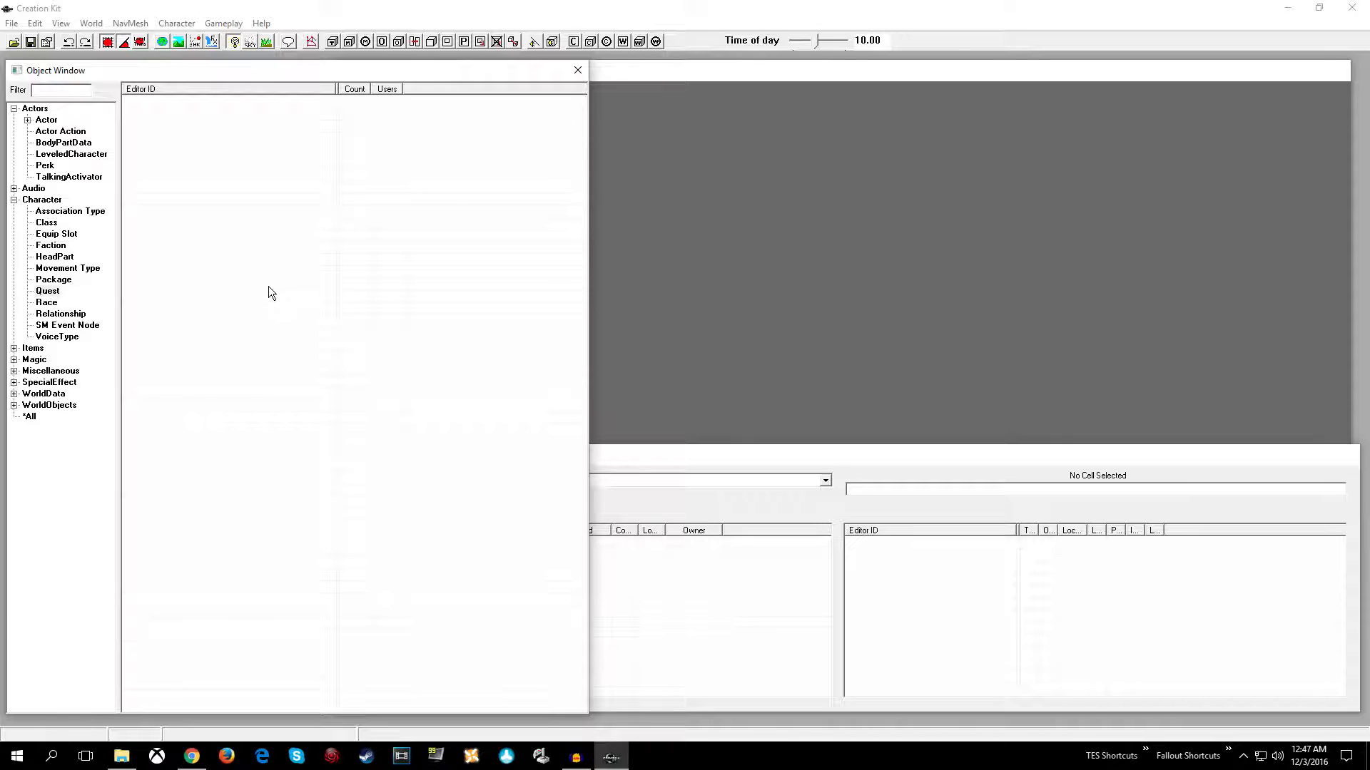
pyautogui.click(11, 23)
pyautogui.click(26, 41)
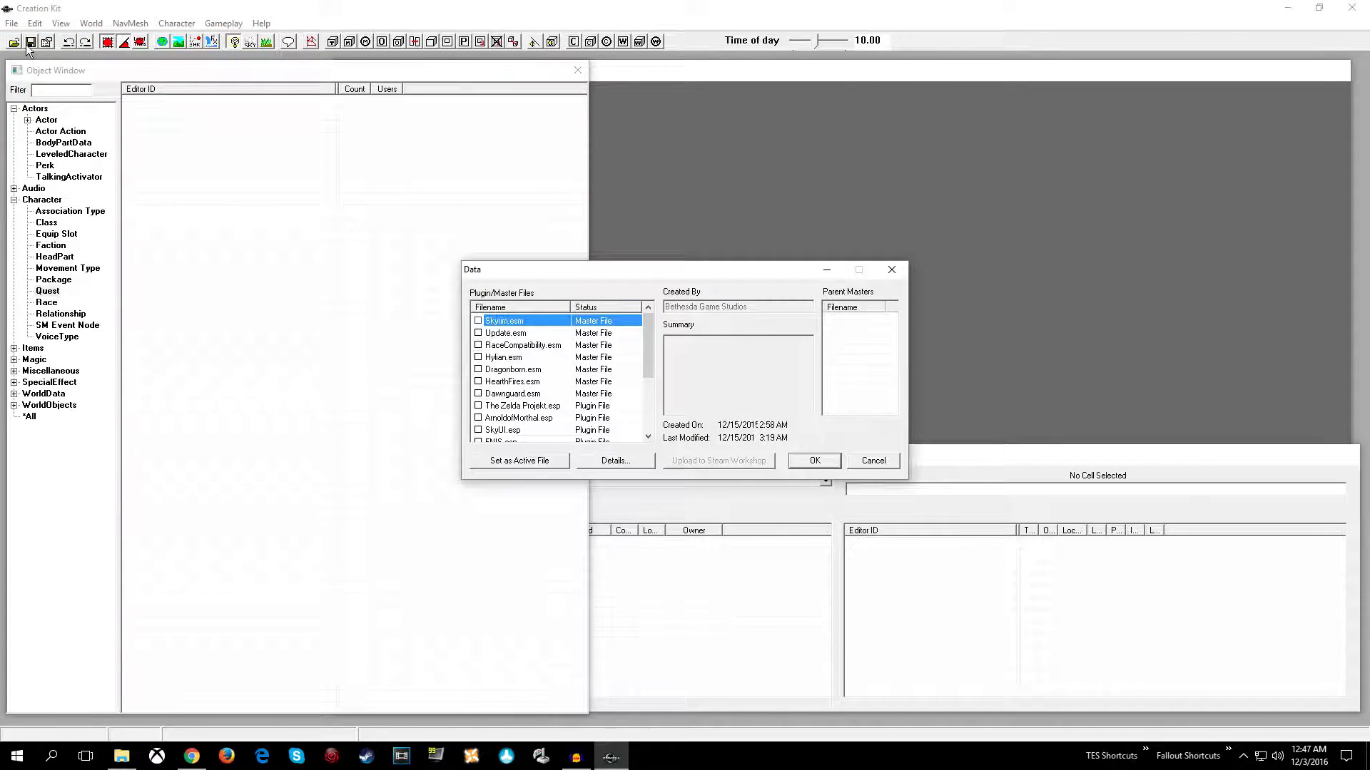
# Load Skyrim.esm and Update.esm with Playable Ocarina.esp set as the active file
pyautogui.doubleClick(492, 323)
pyautogui.doubleClick(497, 333)
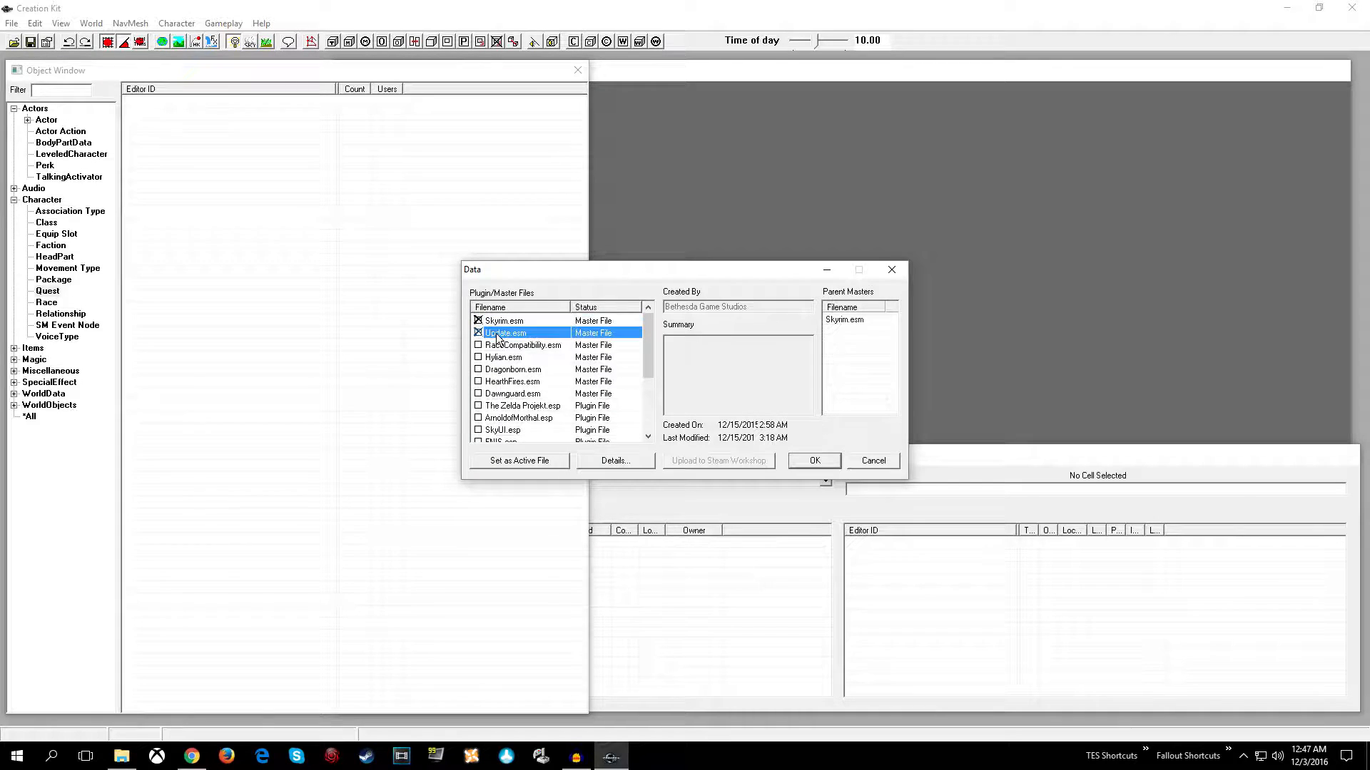
pyautogui.scroll(-3, 520, 349)
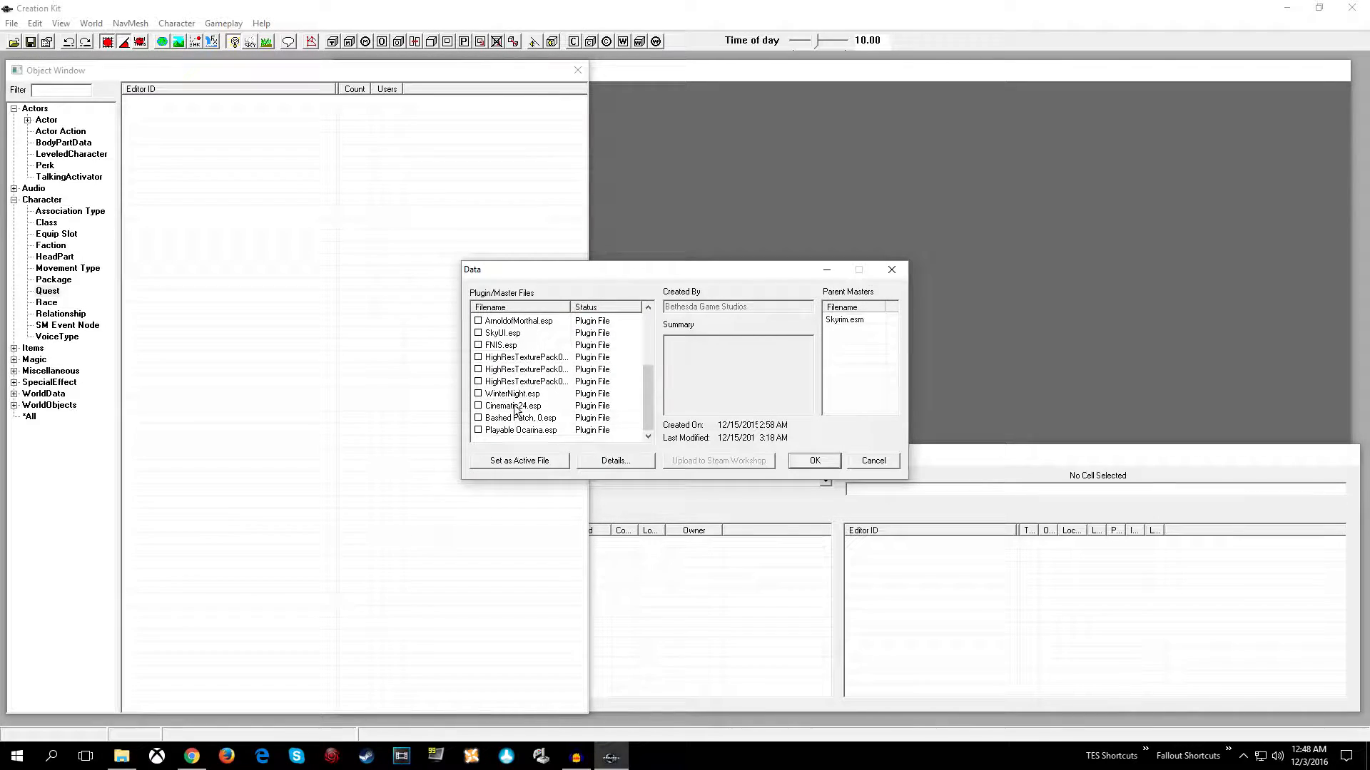
pyautogui.click(503, 429)
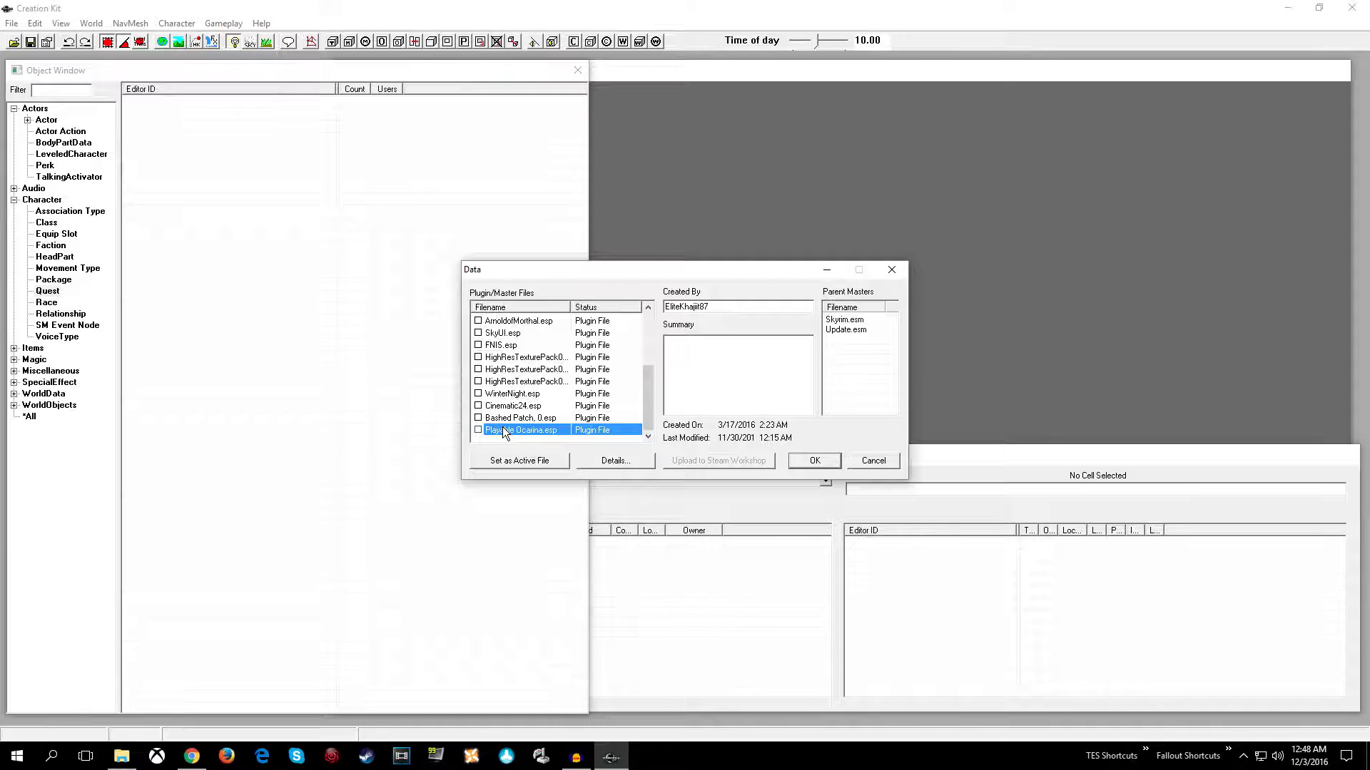
pyautogui.click(519, 460)
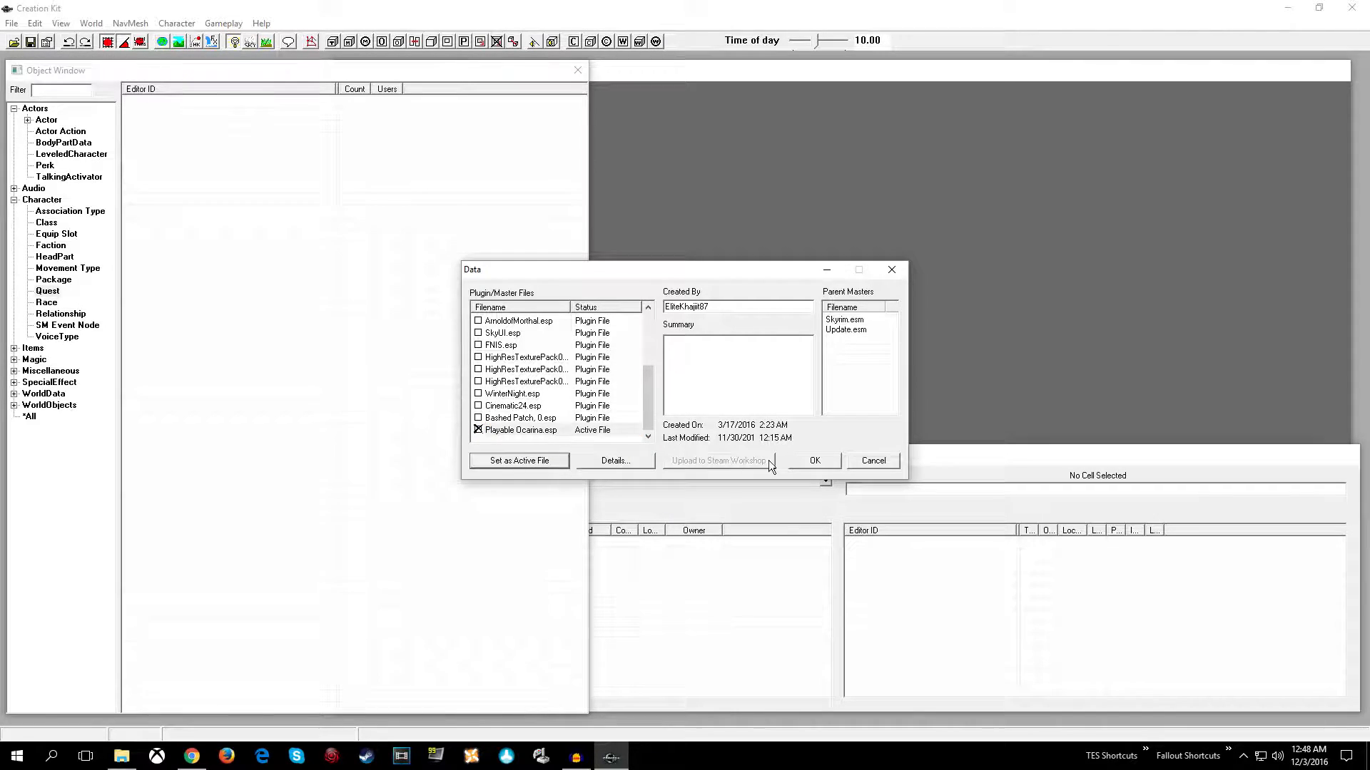
pyautogui.click(815, 460)
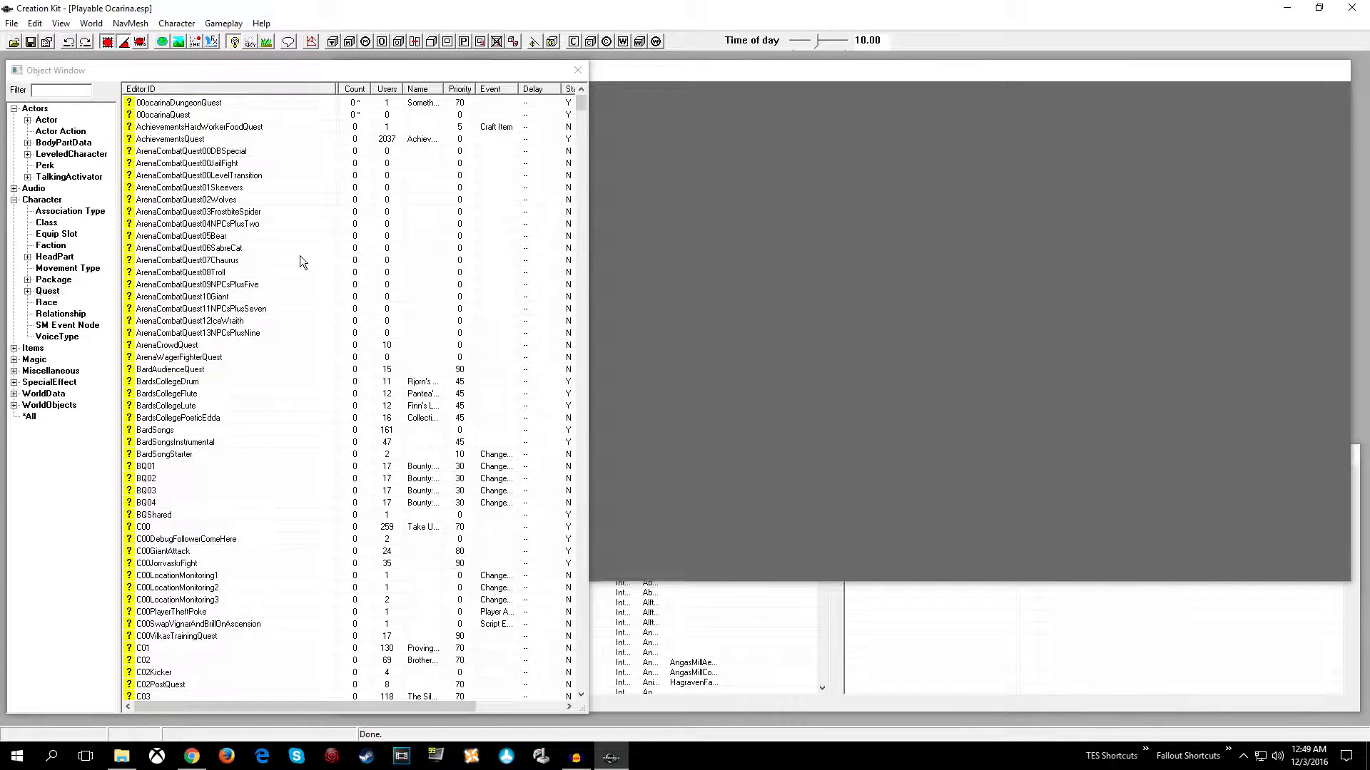
# Start creating an archive for the loaded plugin and examine the whole list of required scripts, meshes, textures and sounds
pyautogui.click(9, 24)
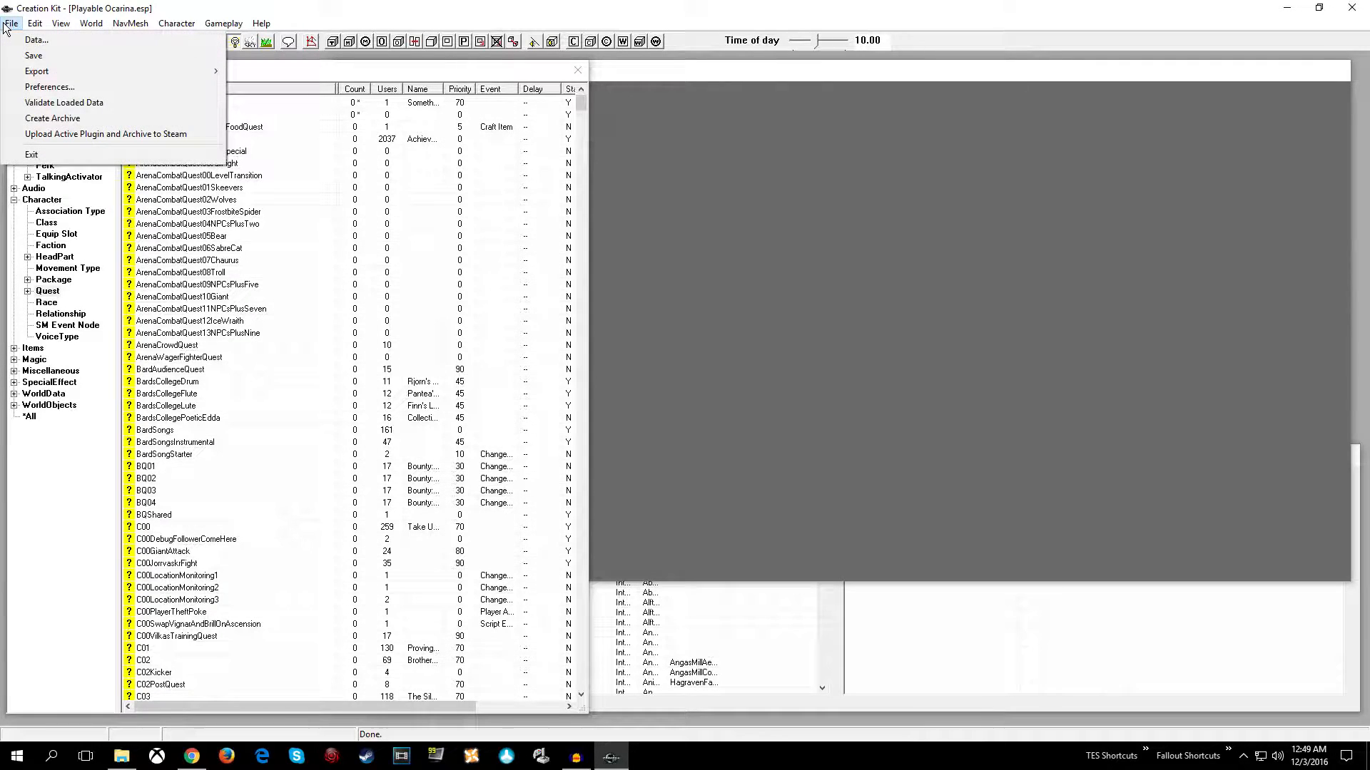
pyautogui.click(52, 117)
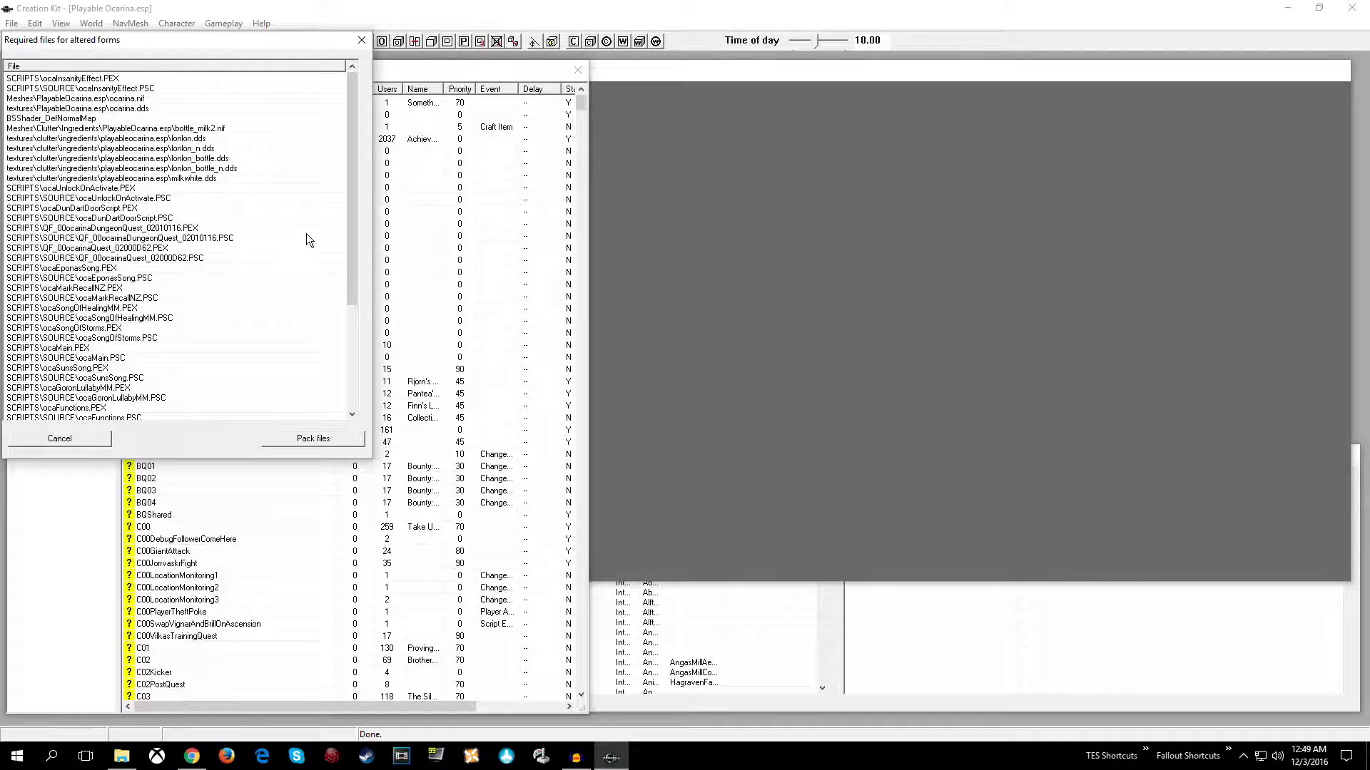
pyautogui.moveTo(350, 97)
pyautogui.mouseDown()
pyautogui.moveTo(357, 203)
pyautogui.moveTo(345, 87)
pyautogui.mouseUp()
pyautogui.scroll(-5, 165, 208)
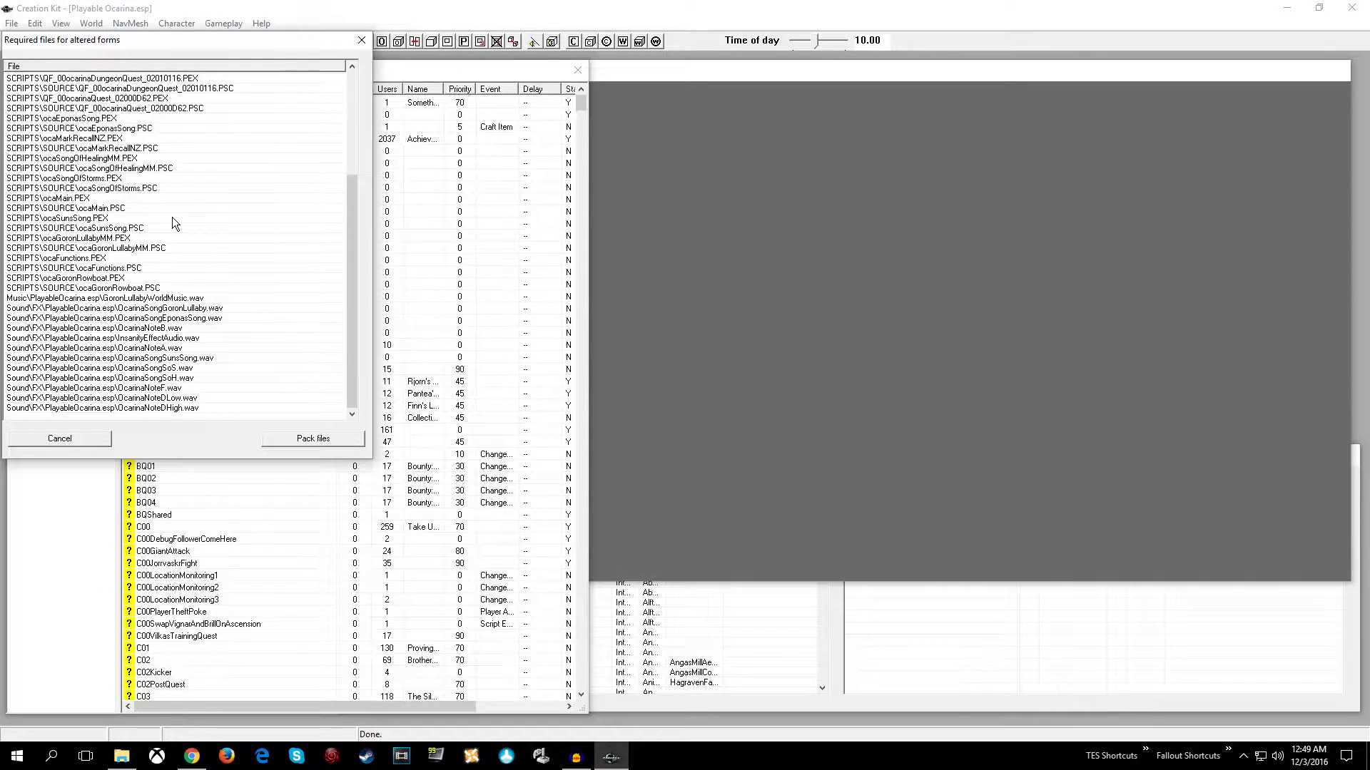
pyautogui.scroll(5, 172, 217)
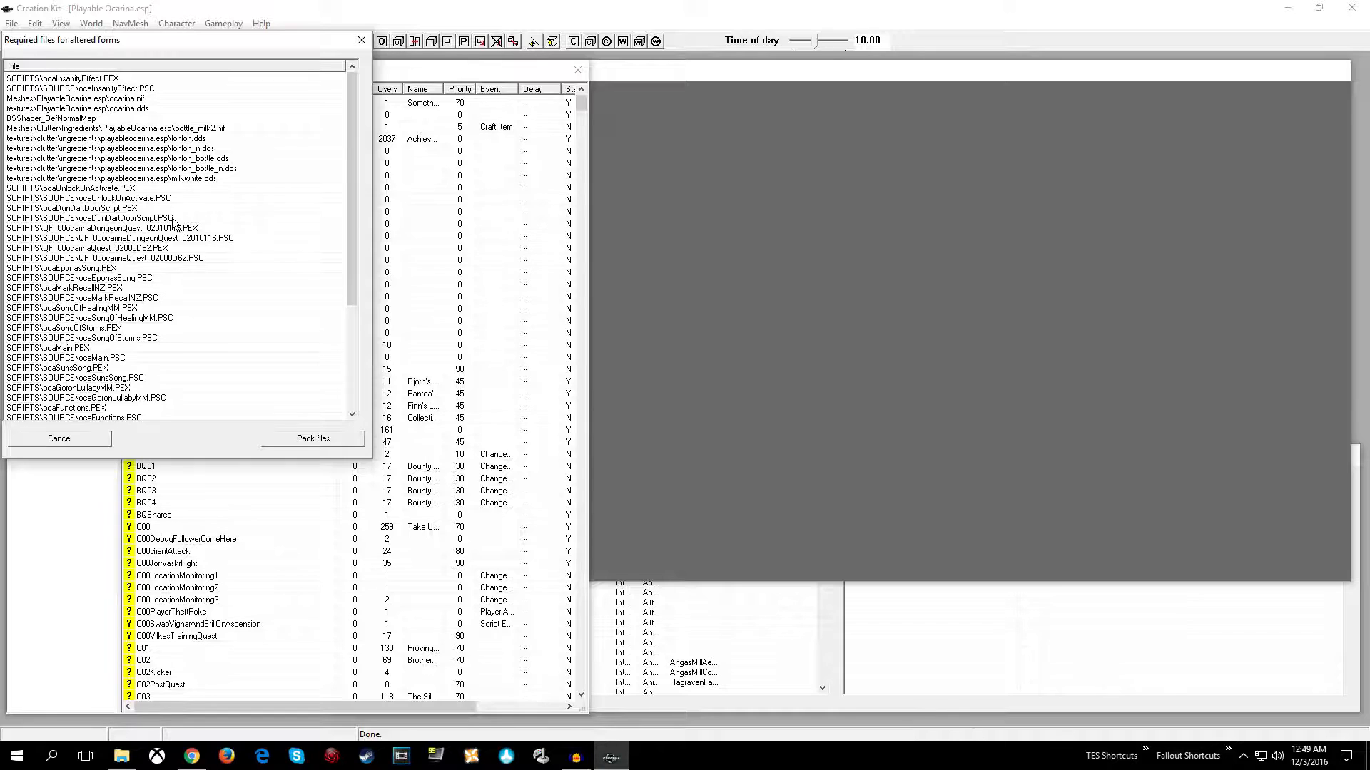
pyautogui.scroll(-5, 233, 257)
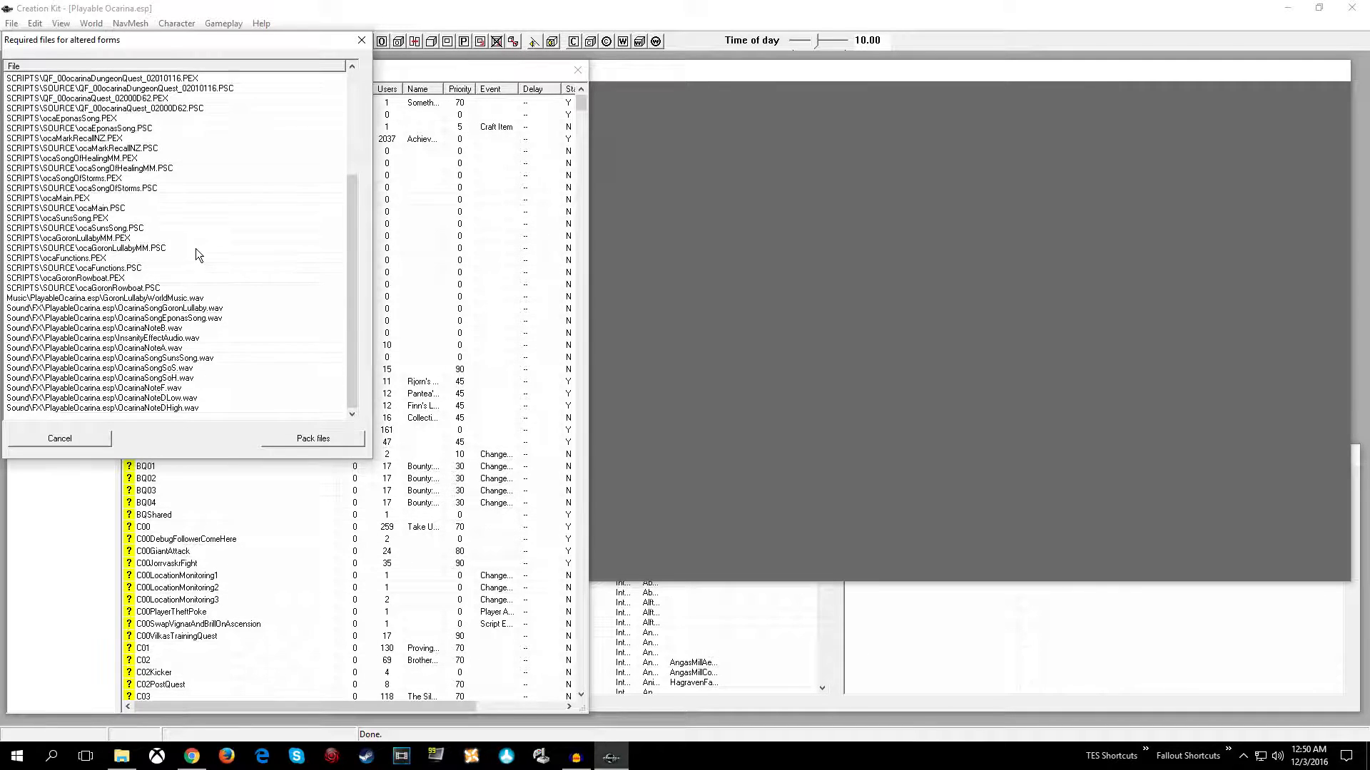
pyautogui.scroll(5, 197, 254)
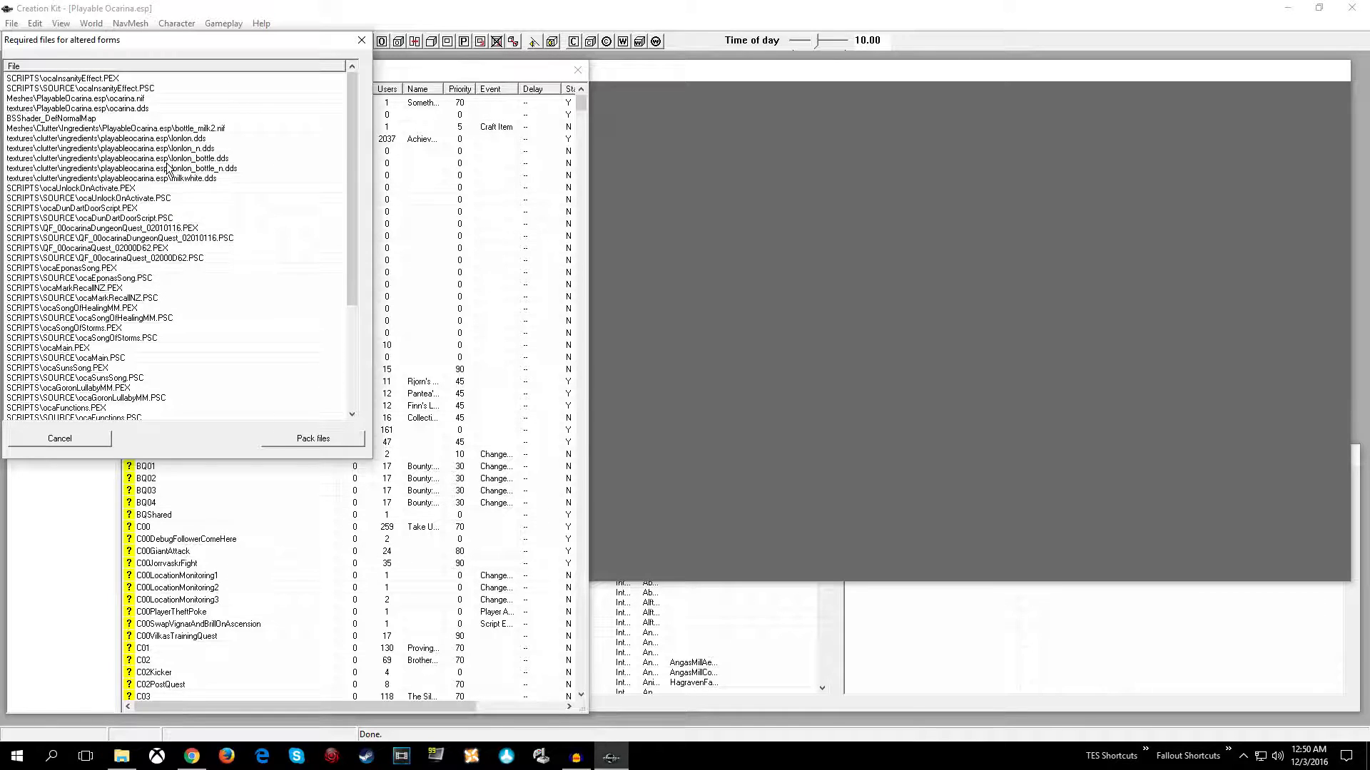
pyautogui.scroll(-5, 178, 170)
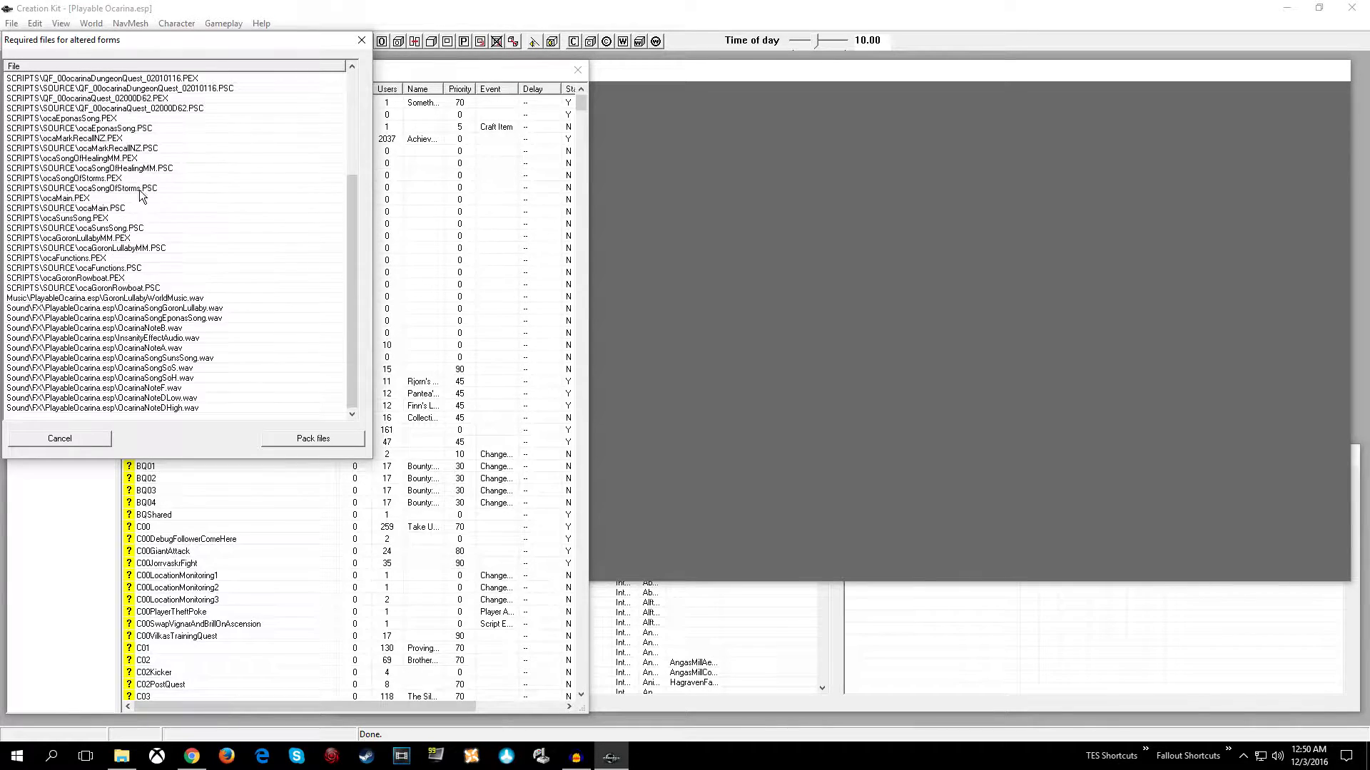
pyautogui.scroll(5, 143, 136)
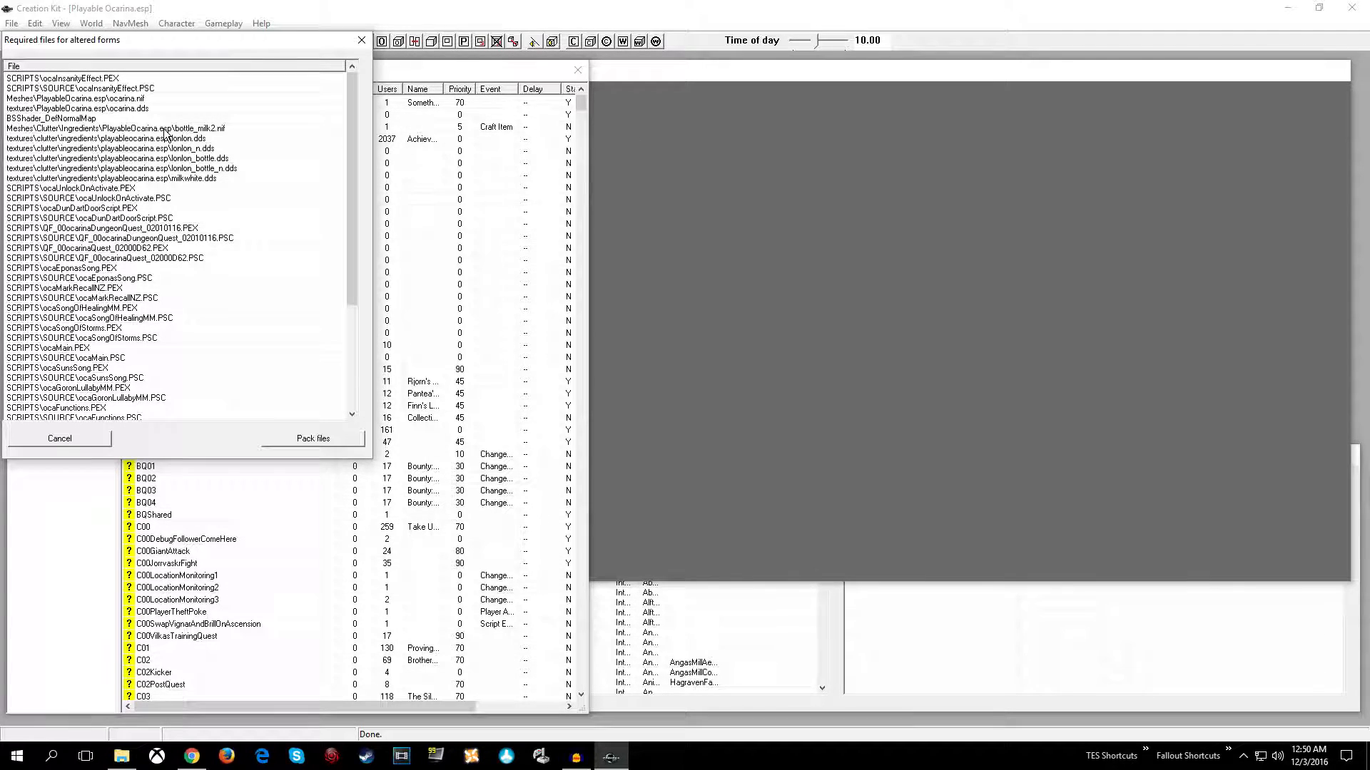
# Pack the required files into a BSA archive named "Playable Ocarina TEST" in Skyrim's Data folder
pyautogui.click(308, 436)
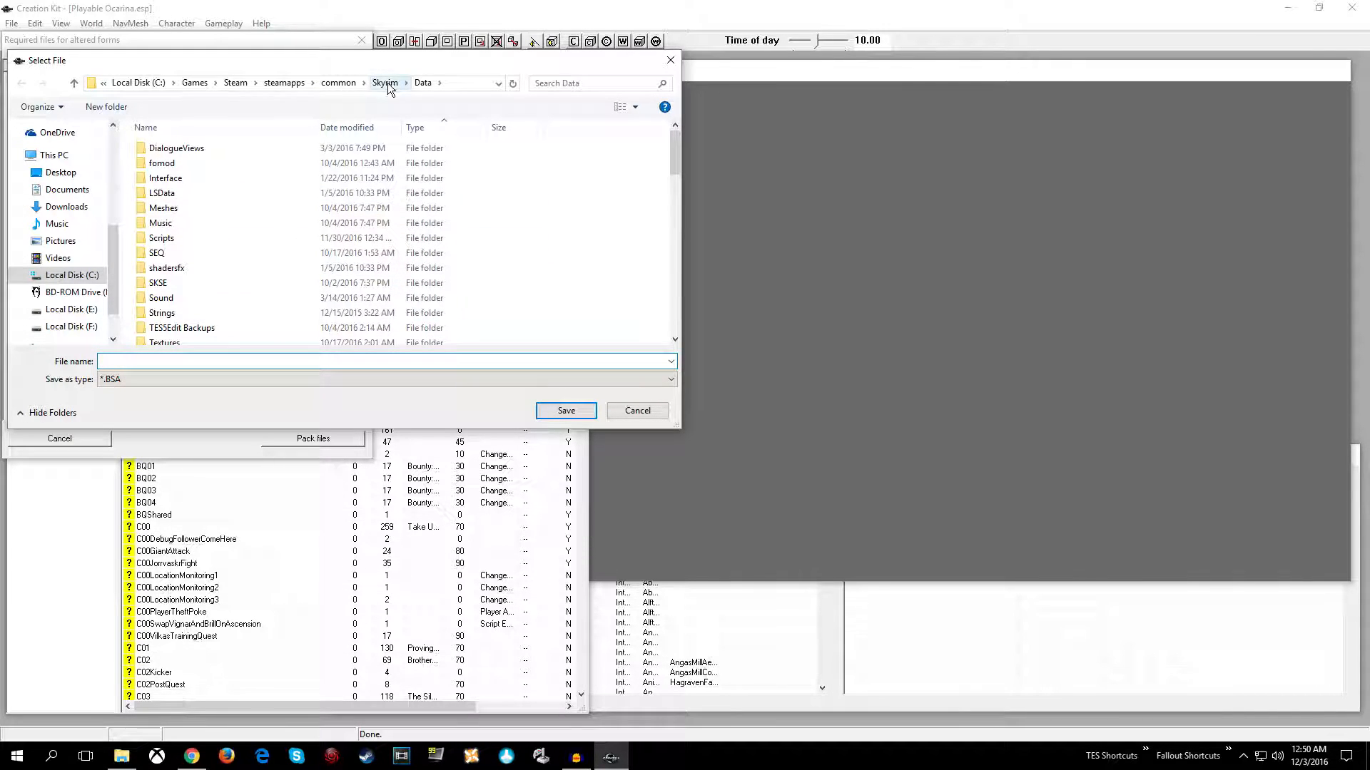
pyautogui.scroll(-10, 289, 267)
pyautogui.scroll(6, 250, 261)
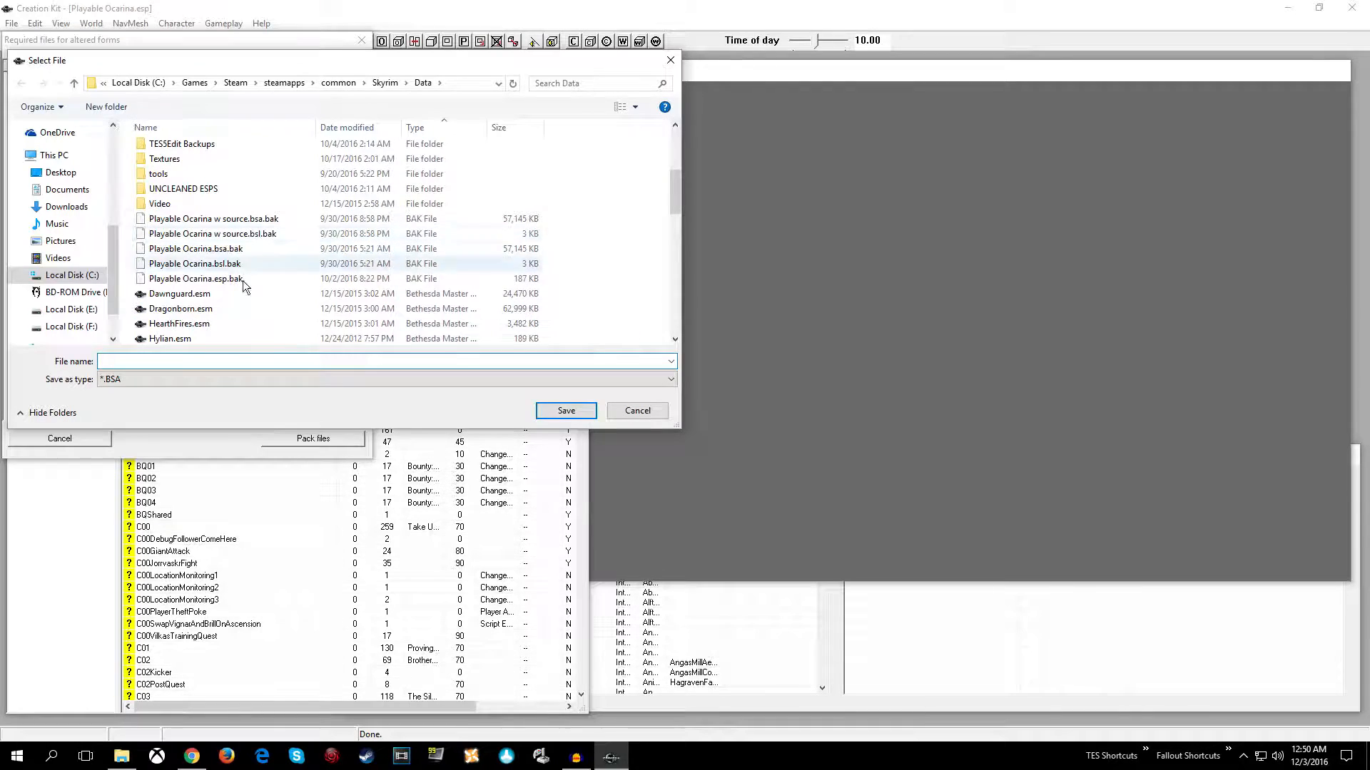
pyautogui.write('Playab')
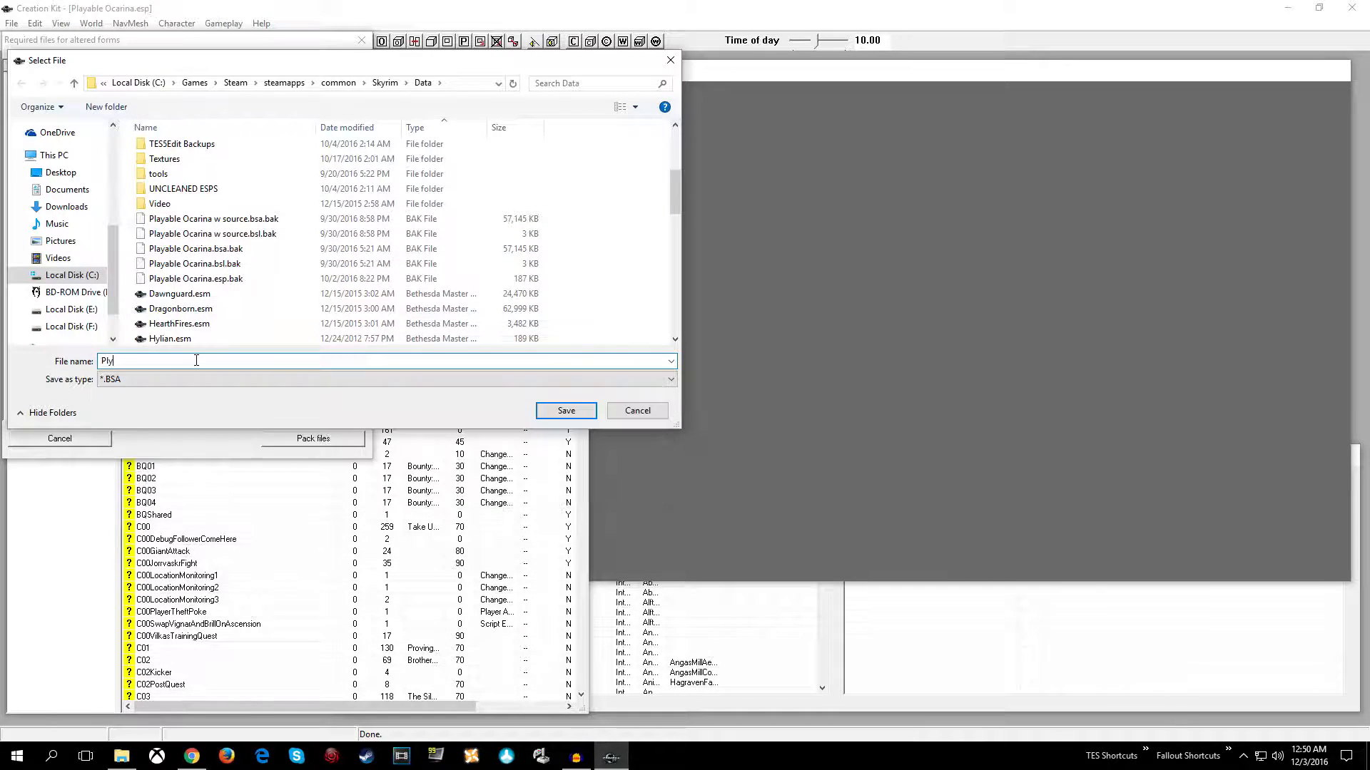
pyautogui.write('le Ocarina TEST')
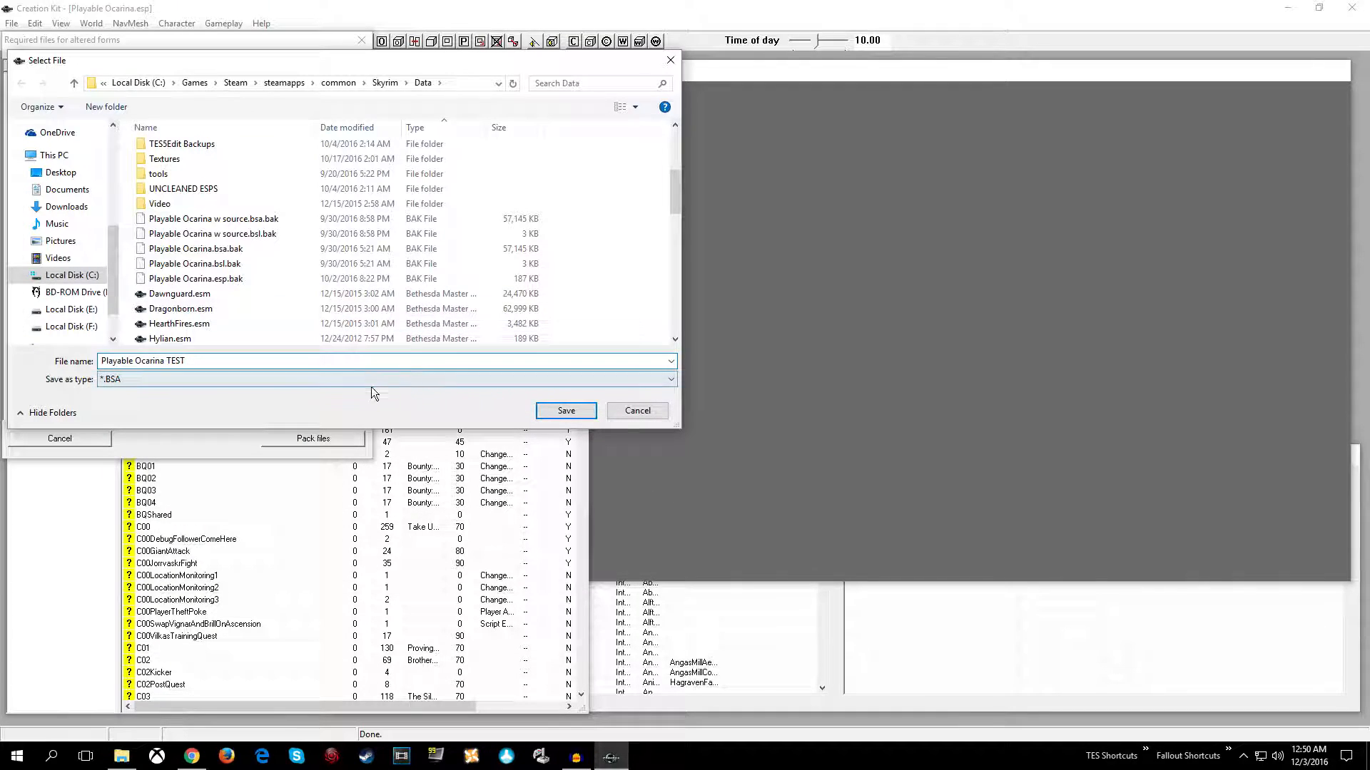
pyautogui.click(566, 411)
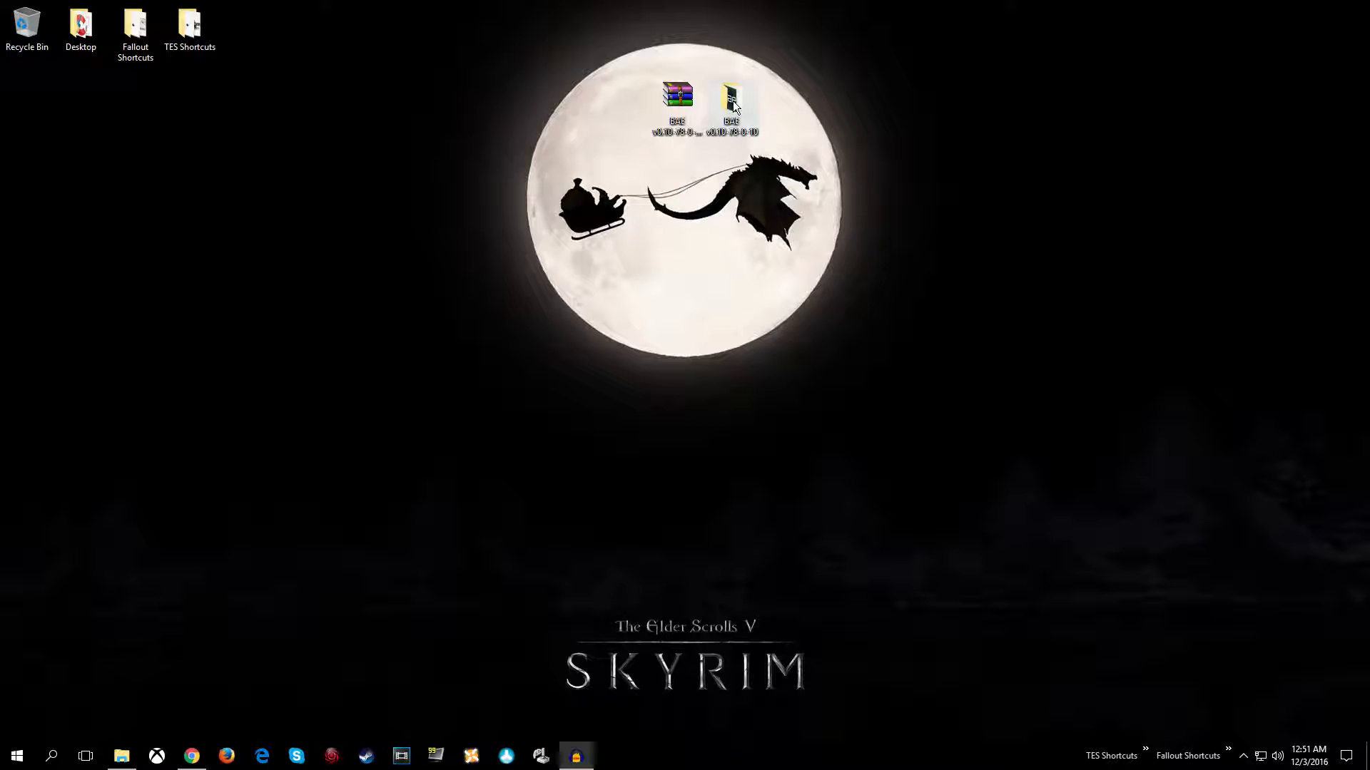
# Launch B.A.E. from its extracted folder on the desktop and start opening an archive file
pyautogui.doubleClick(733, 103)
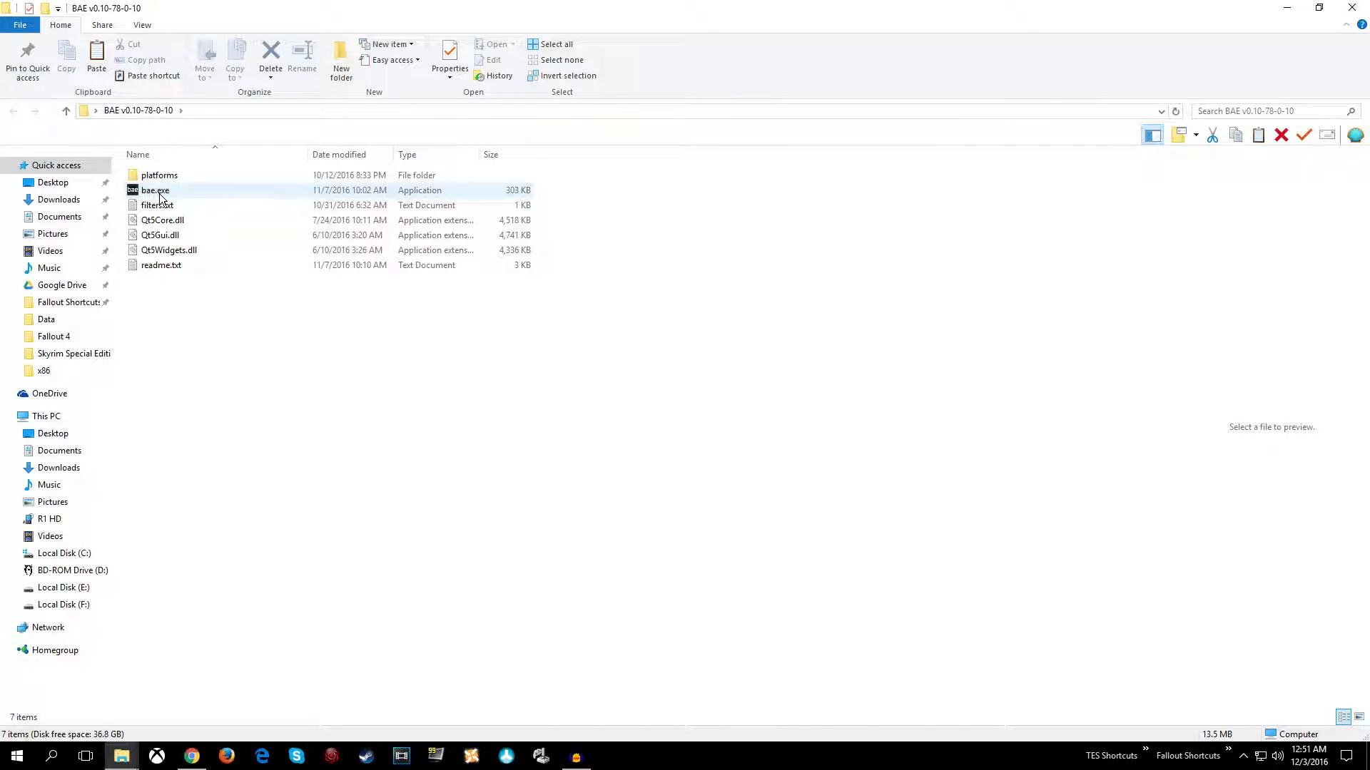
pyautogui.doubleClick(161, 191)
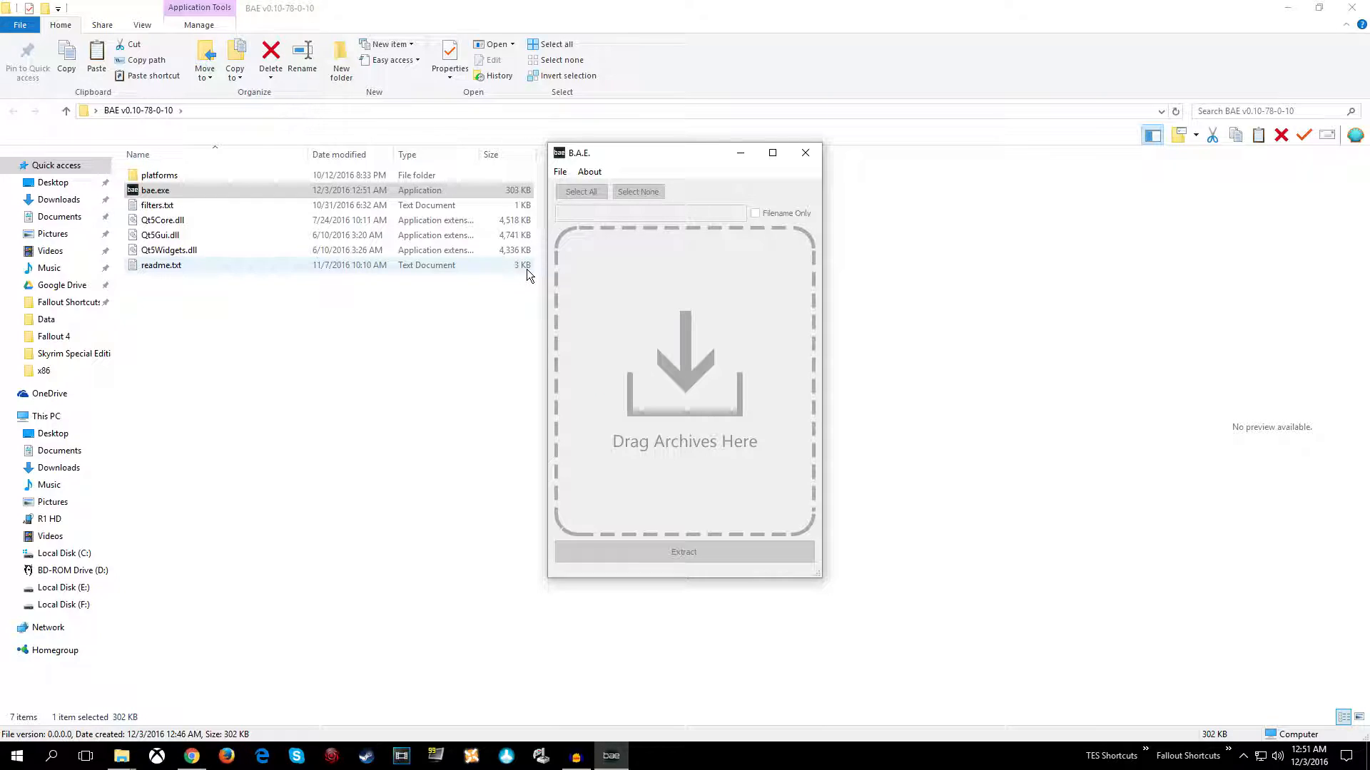
pyautogui.click(560, 172)
pyautogui.click(561, 190)
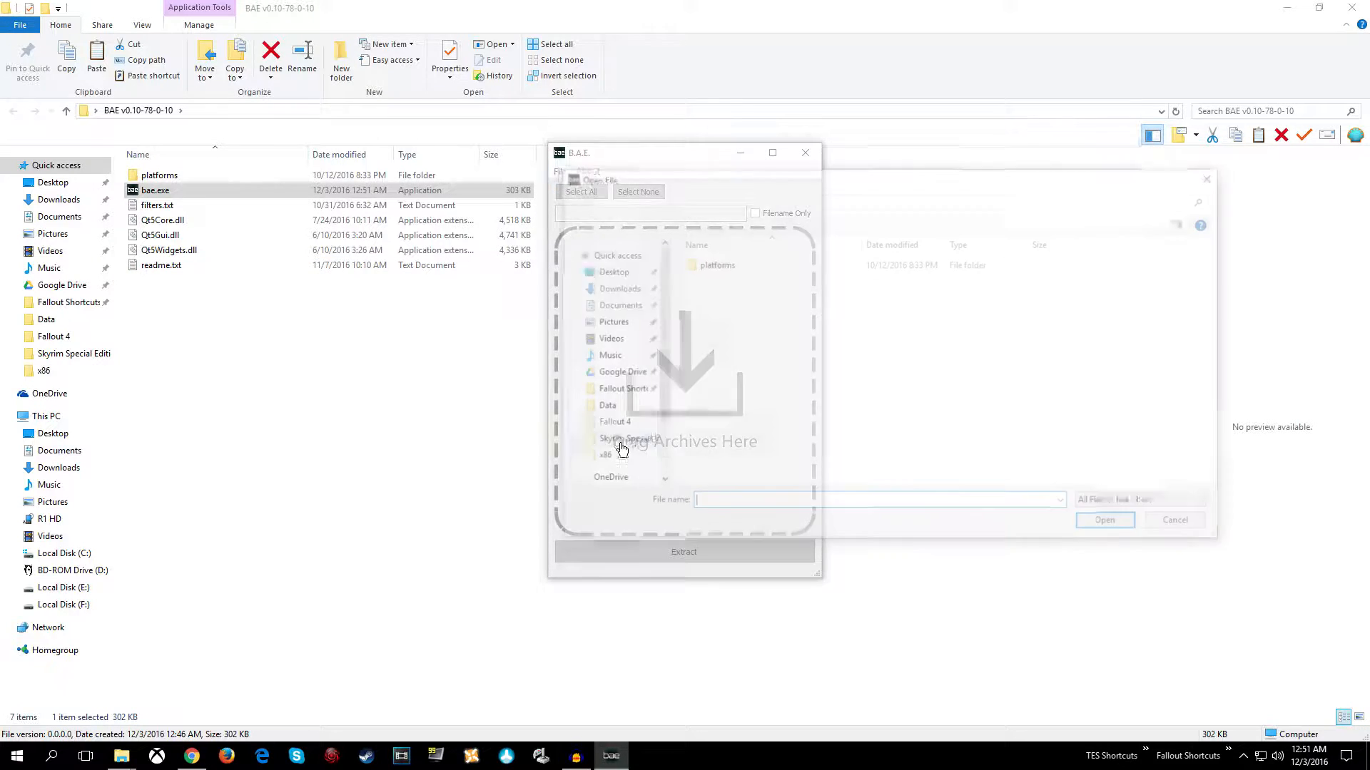
# Load Playable Ocarina TEST.bsa from the Skyrim Data folder under C:\Games\Steam\steamapps\common
pyautogui.click(619, 408)
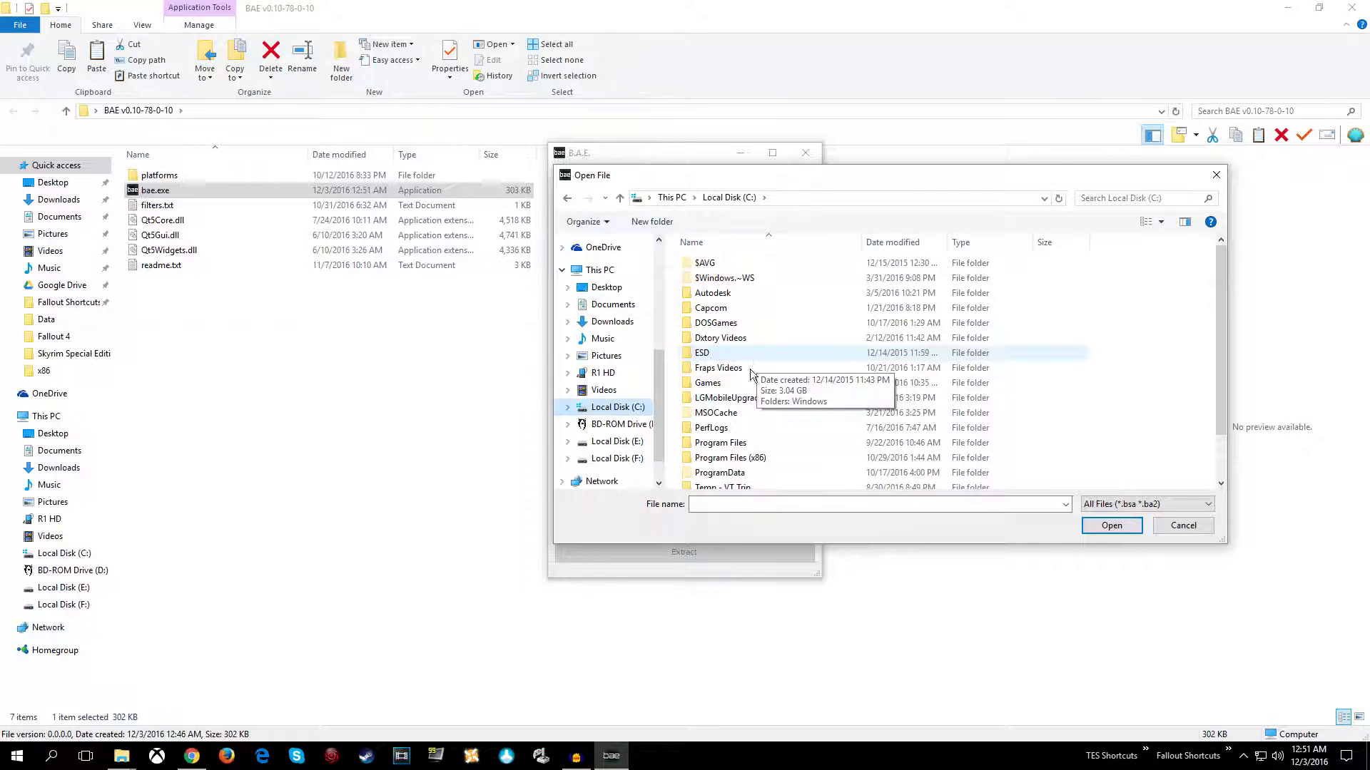
pyautogui.doubleClick(715, 384)
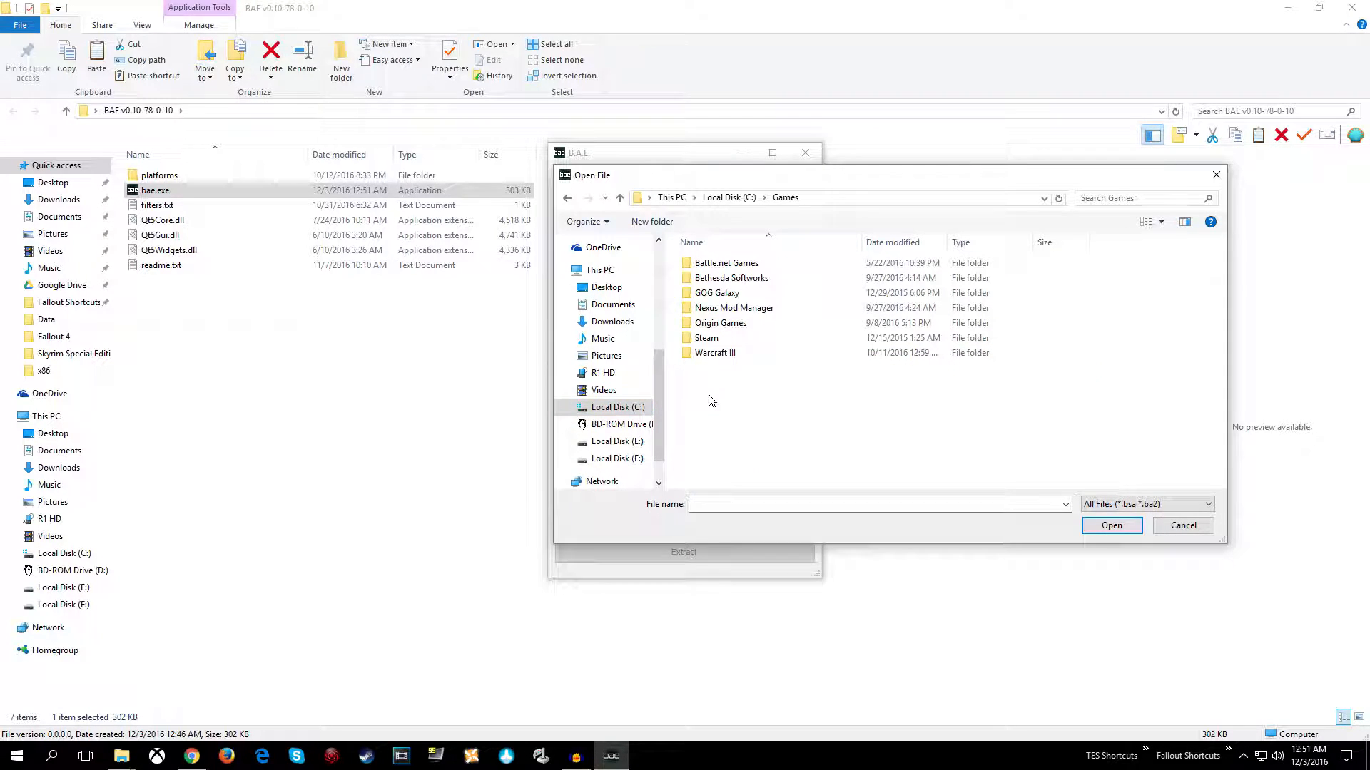
pyautogui.doubleClick(707, 337)
pyautogui.doubleClick(719, 264)
pyautogui.doubleClick(719, 264)
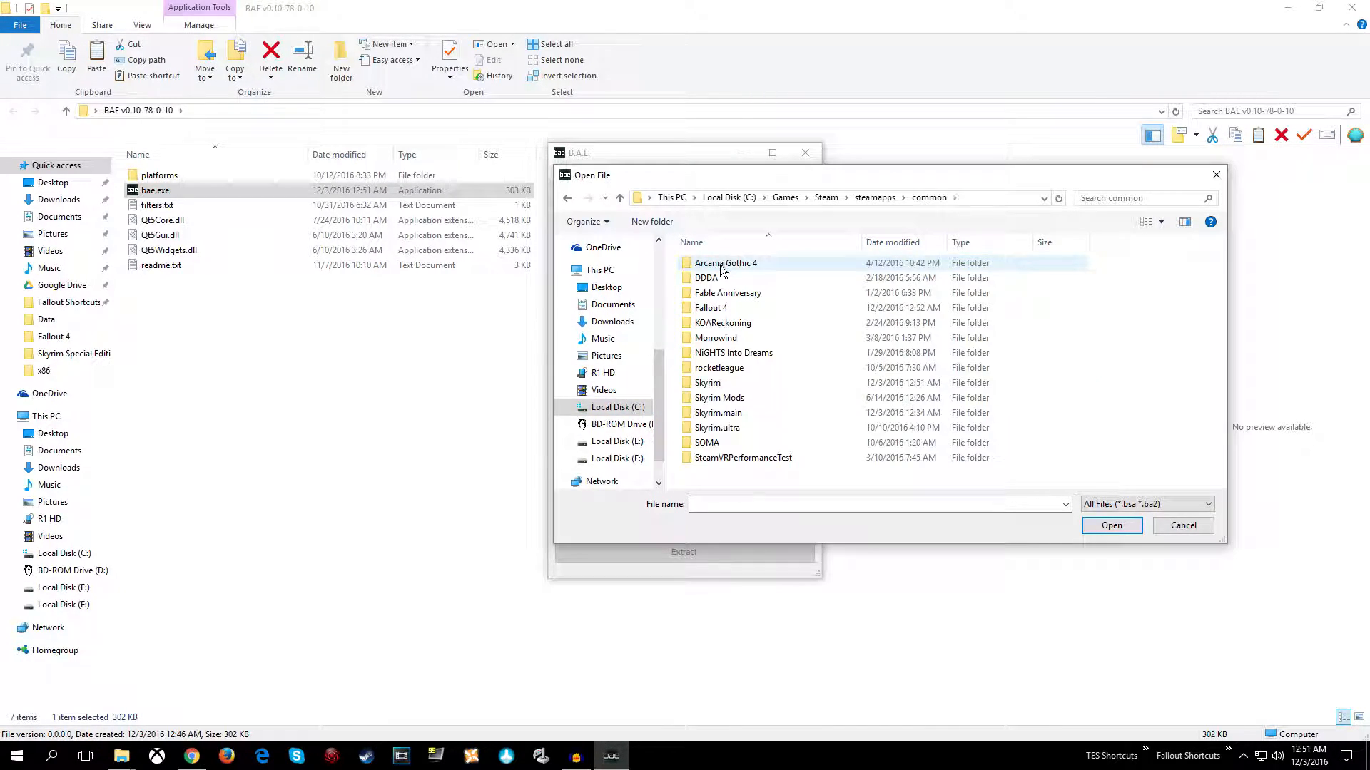
pyautogui.doubleClick(723, 384)
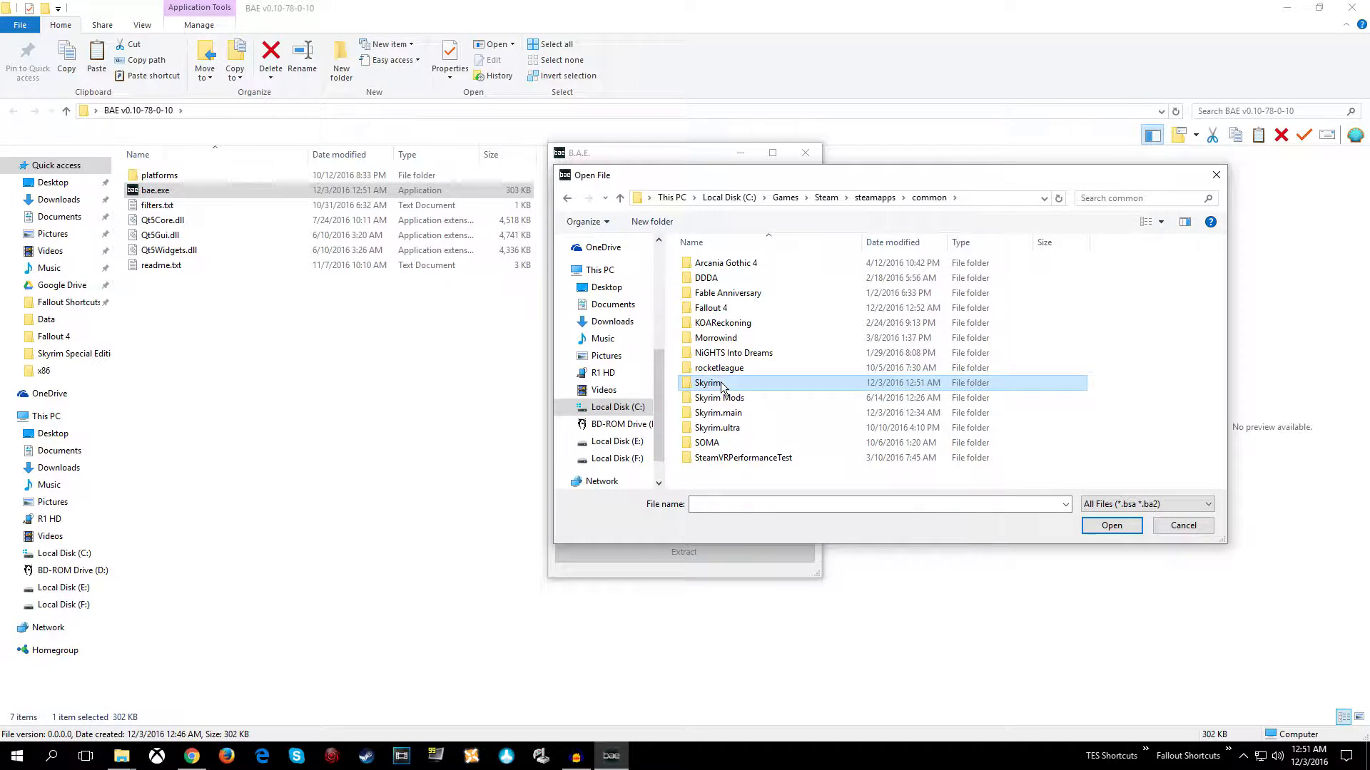
pyautogui.doubleClick(789, 286)
pyautogui.scroll(-7, 710, 337)
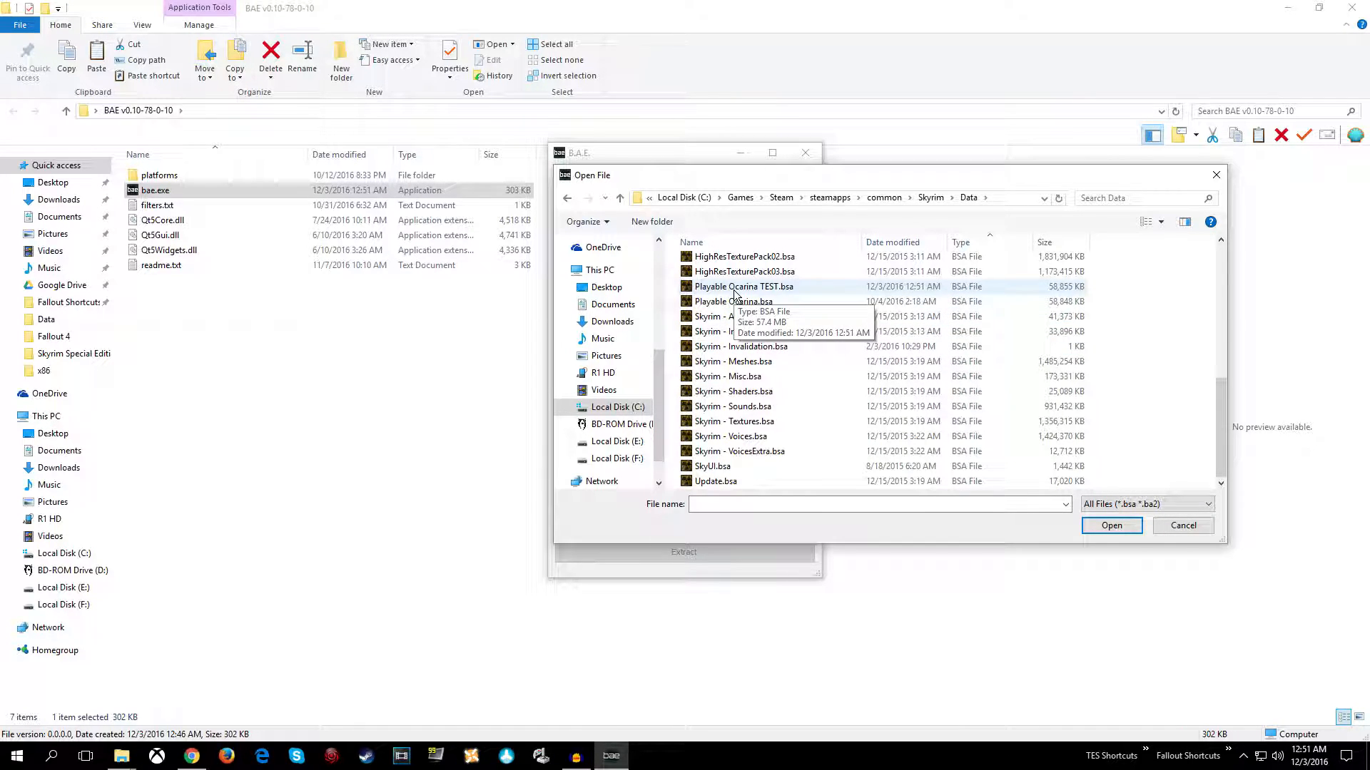
pyautogui.doubleClick(735, 286)
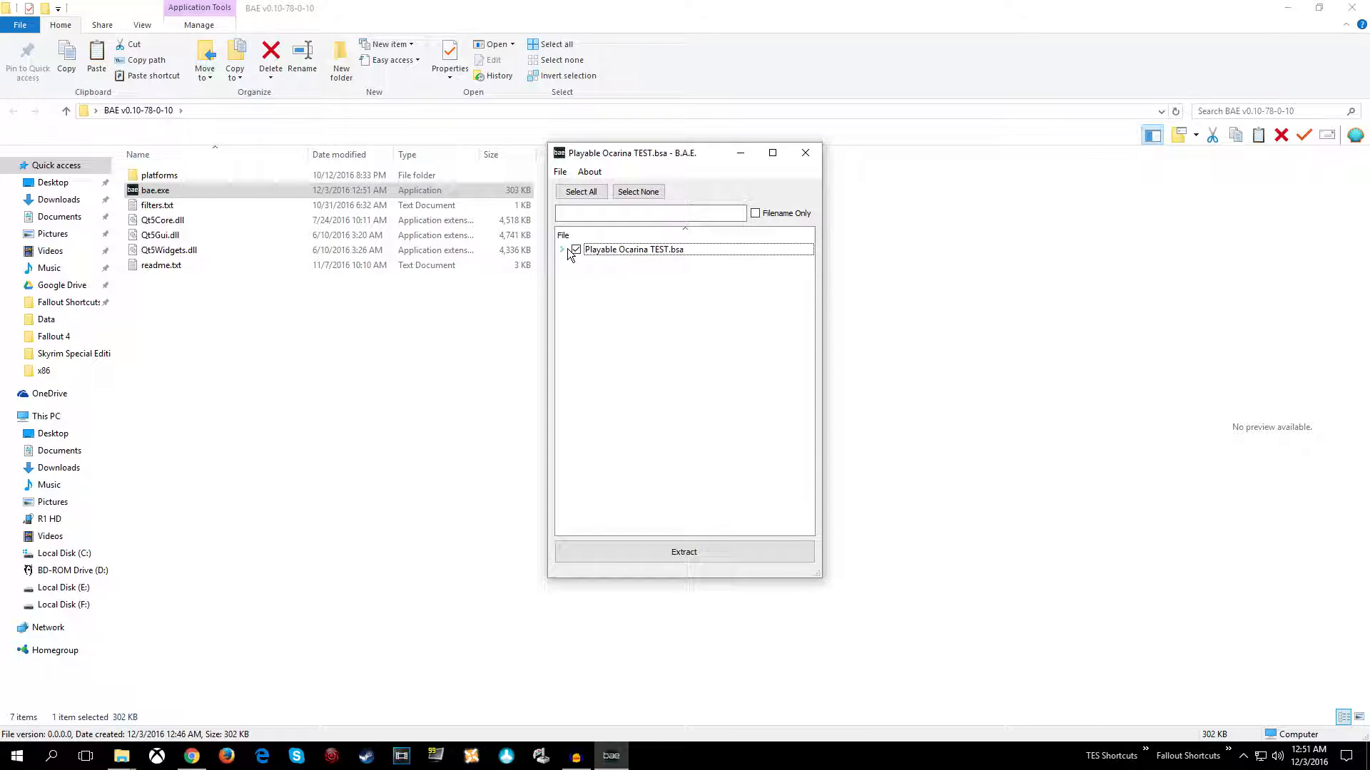
# Examine the archive's top-level folders and its meshes contents, trying out excluding the clutter folder from extraction
pyautogui.click(563, 249)
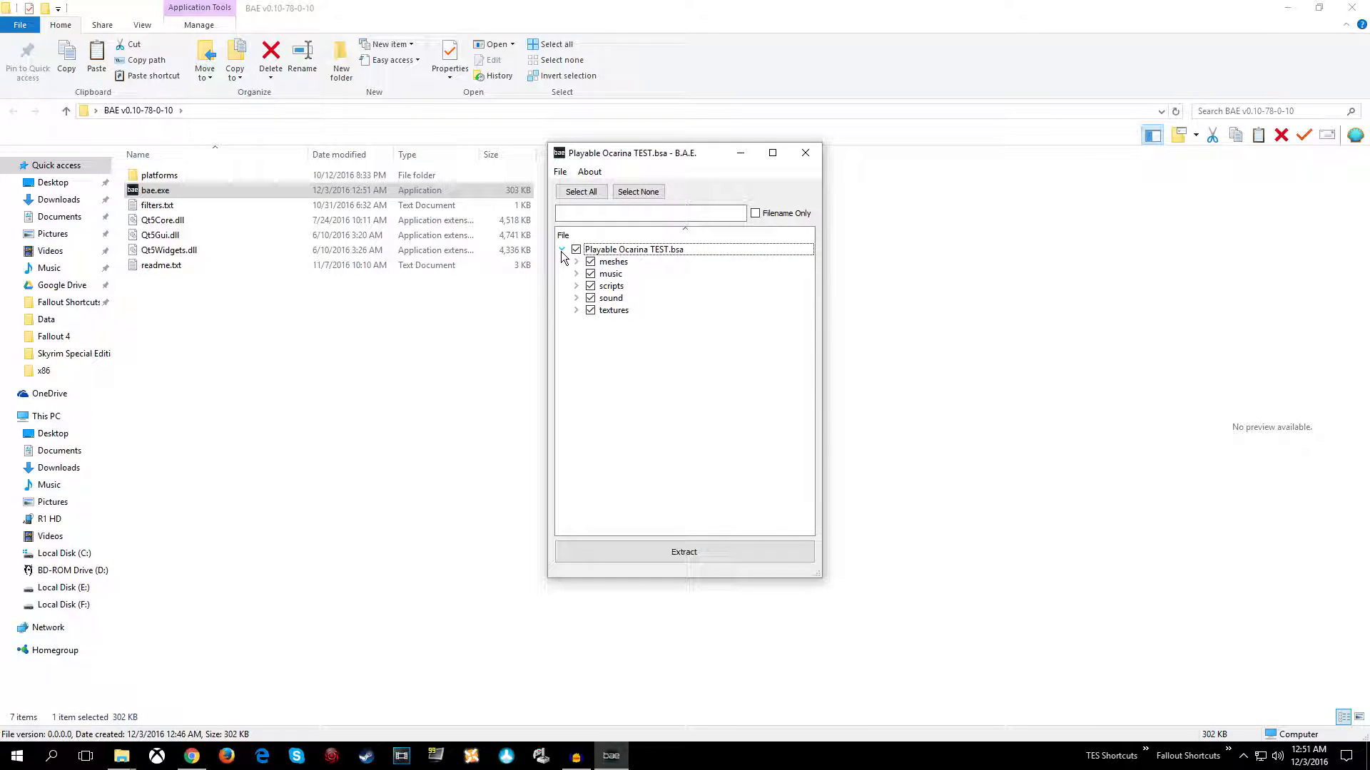
pyautogui.click(576, 261)
pyautogui.click(604, 274)
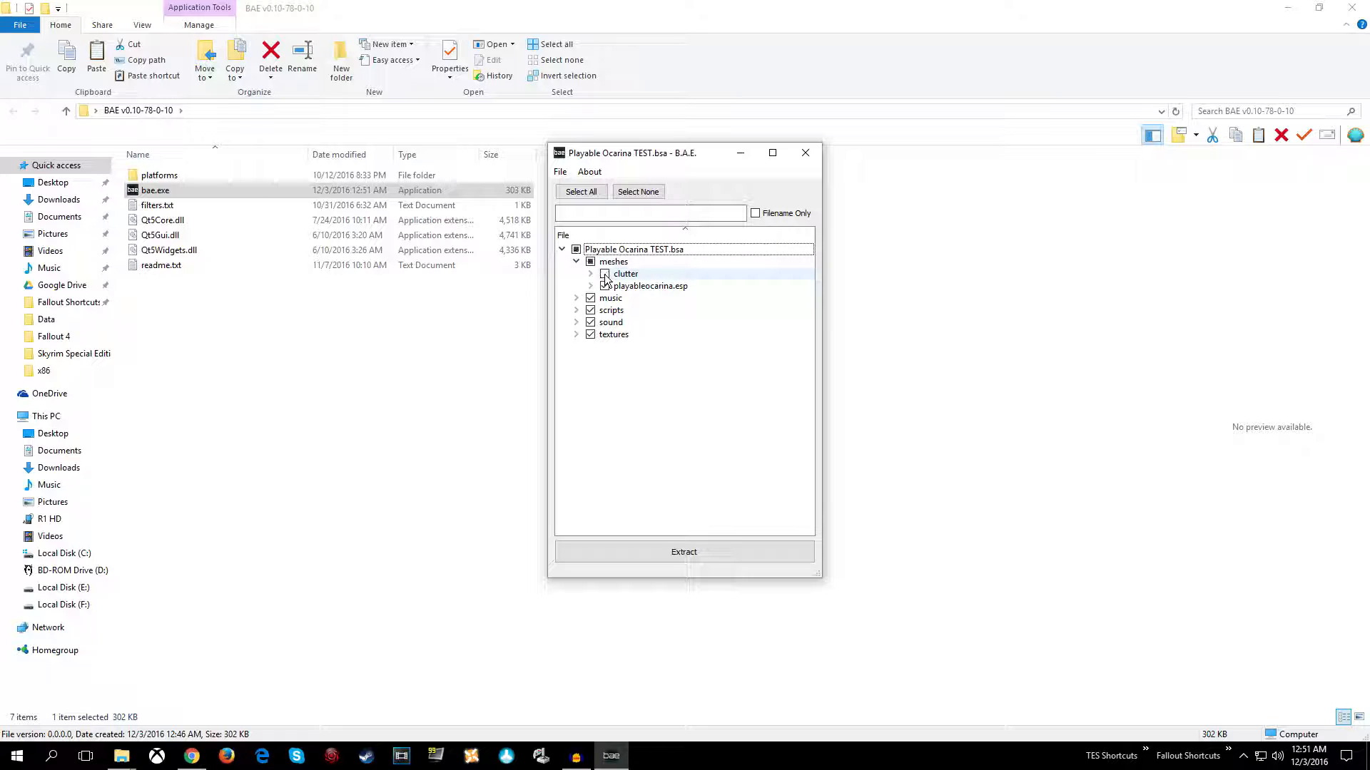
pyautogui.click(563, 249)
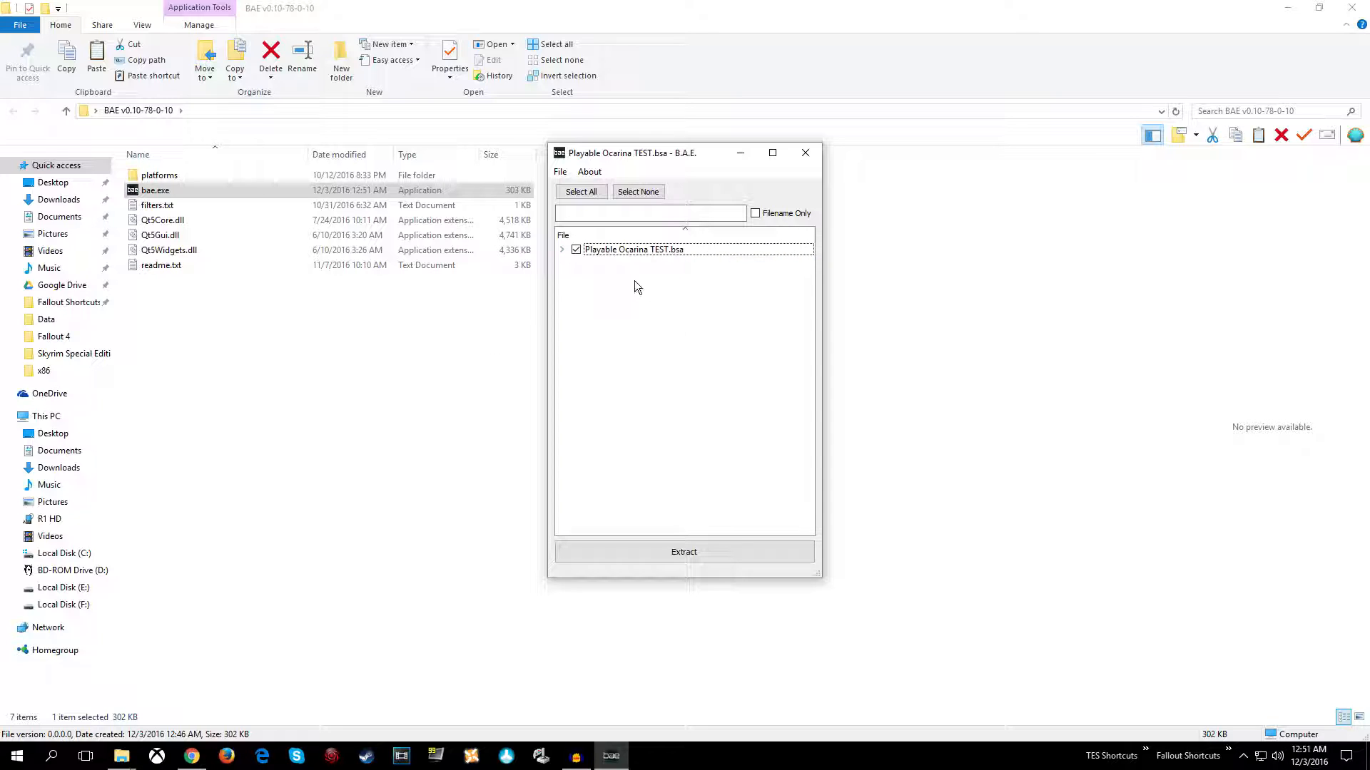
# Start extracting the whole archive and create a destination folder named "Playable Ocarina TEST.bsa" on the Desktop
pyautogui.click(678, 549)
pyautogui.click(605, 305)
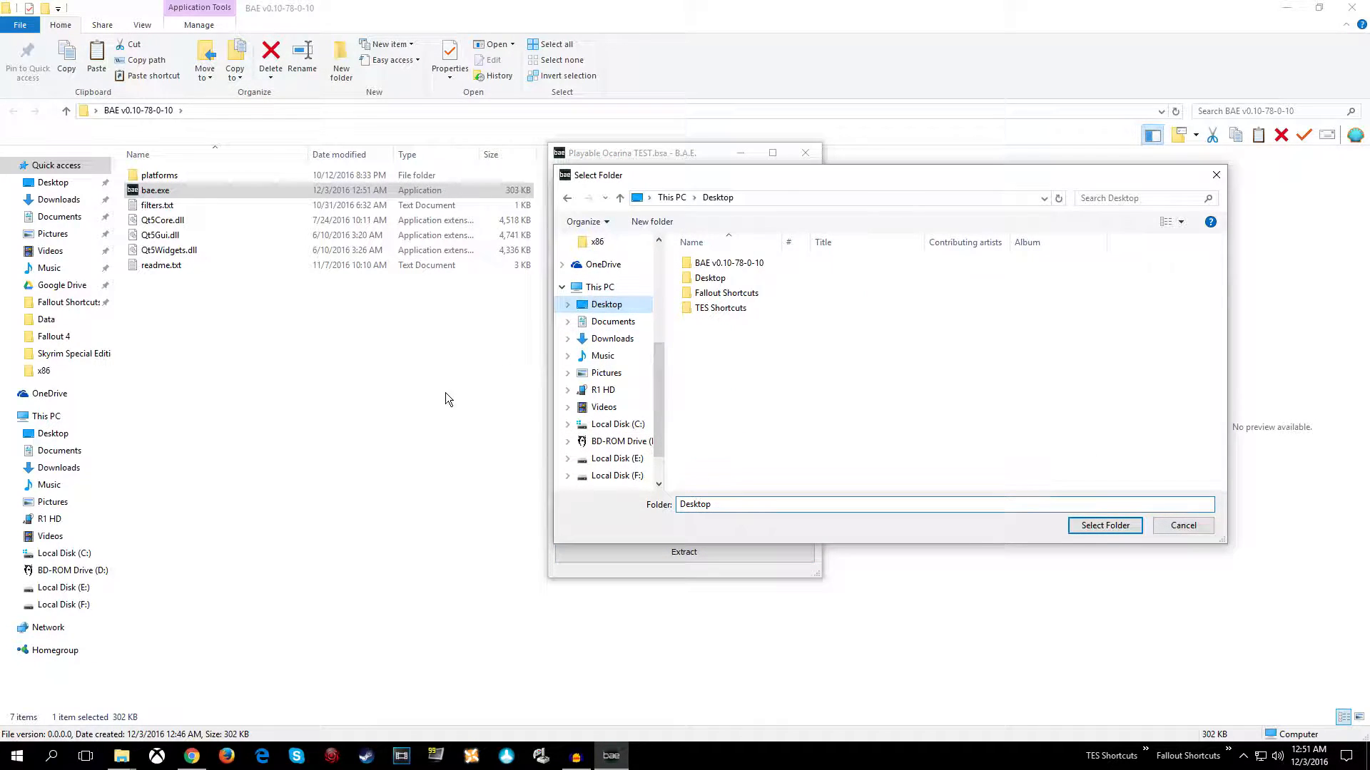
pyautogui.rightClick(704, 332)
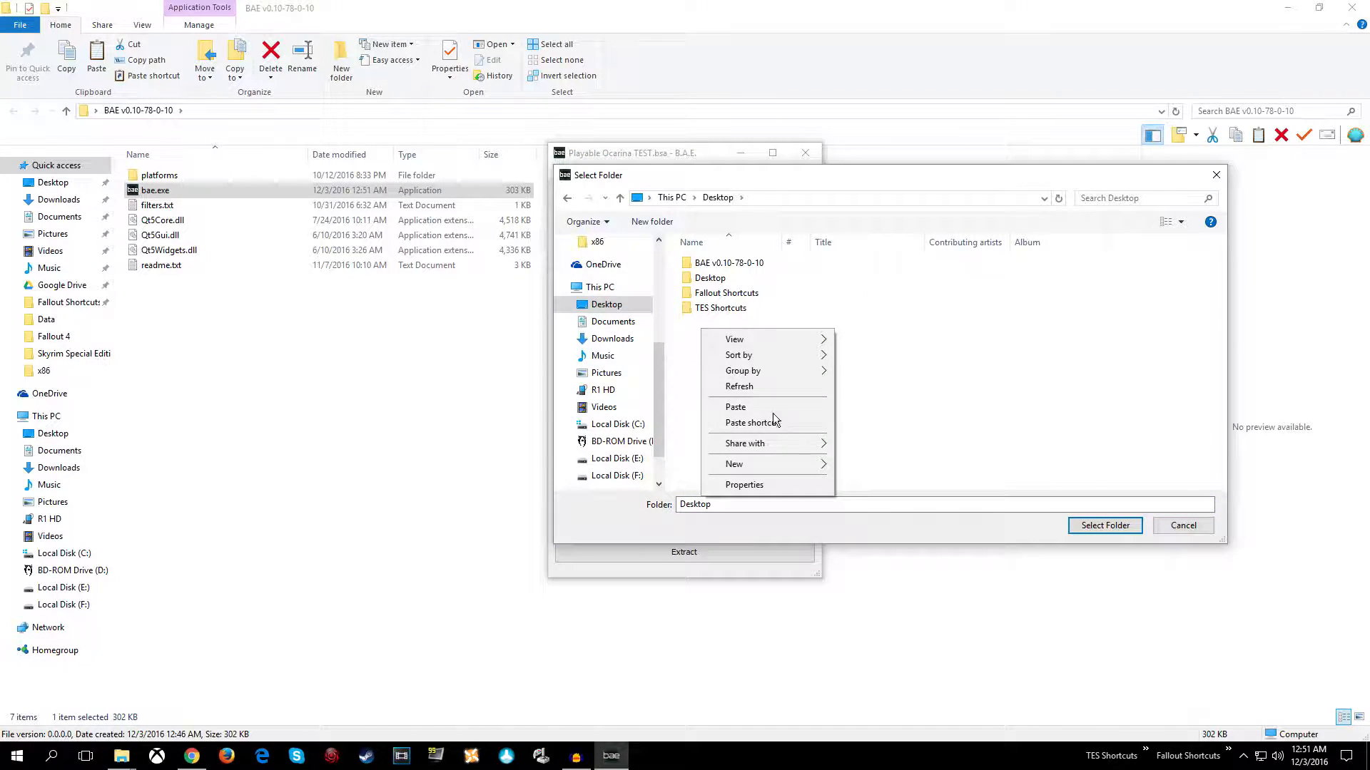
pyautogui.moveTo(767, 464)
pyautogui.click(850, 466)
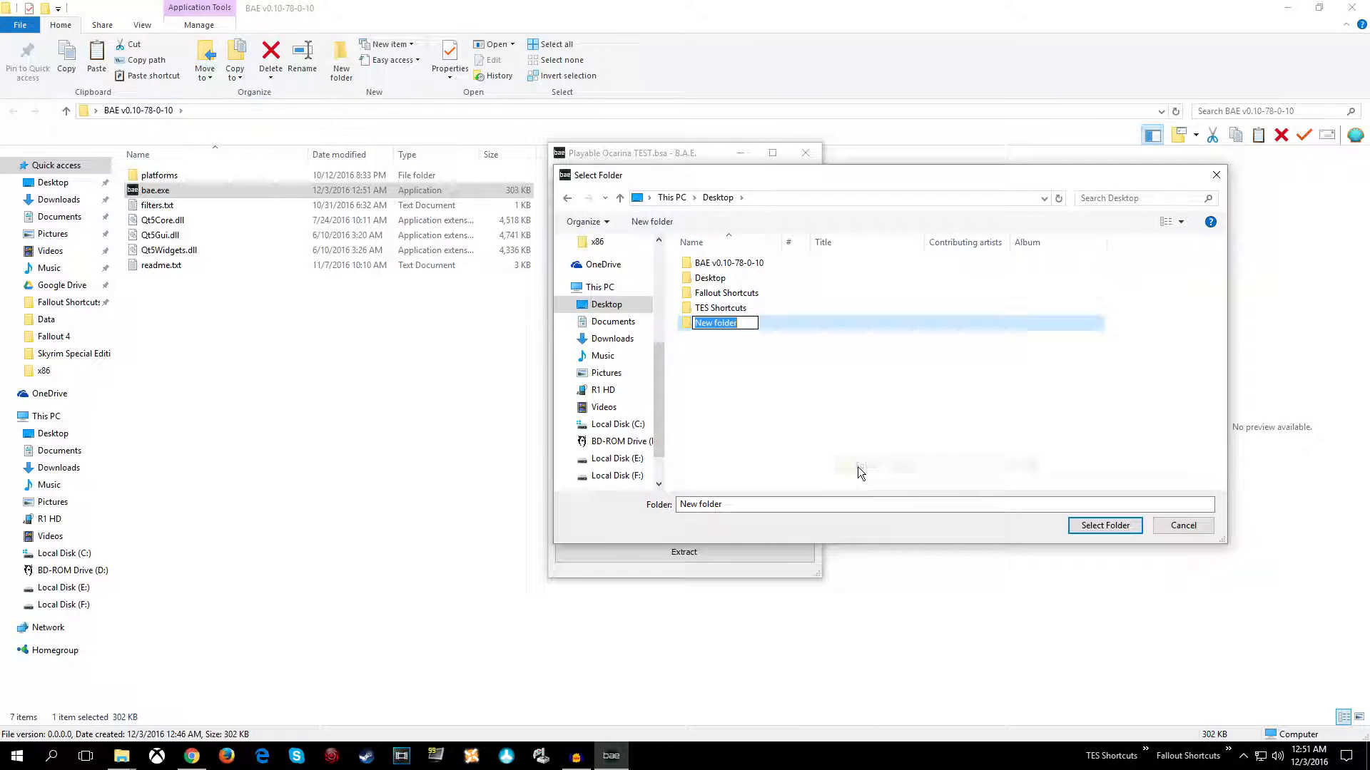
pyautogui.write('Ply')
pyautogui.press('BackSpace')
pyautogui.write('ayable Ocr')
pyautogui.press('BackSpace')
pyautogui.write('arin')
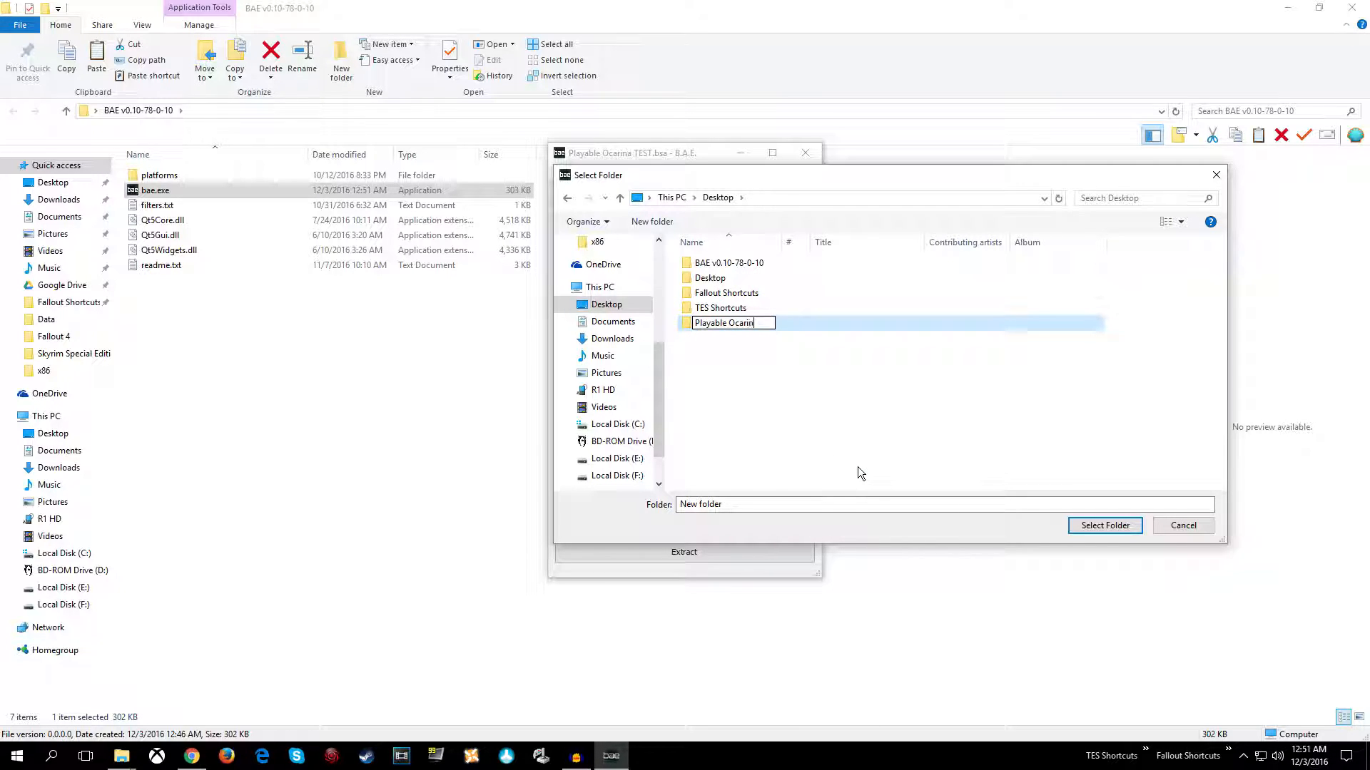
pyautogui.write('a TEST.bsa')
pyautogui.press('Return')
# Extract the archive's contents into the new Playable Ocarina TEST.bsa folder
pyautogui.click(739, 330)
pyautogui.doubleClick(738, 325)
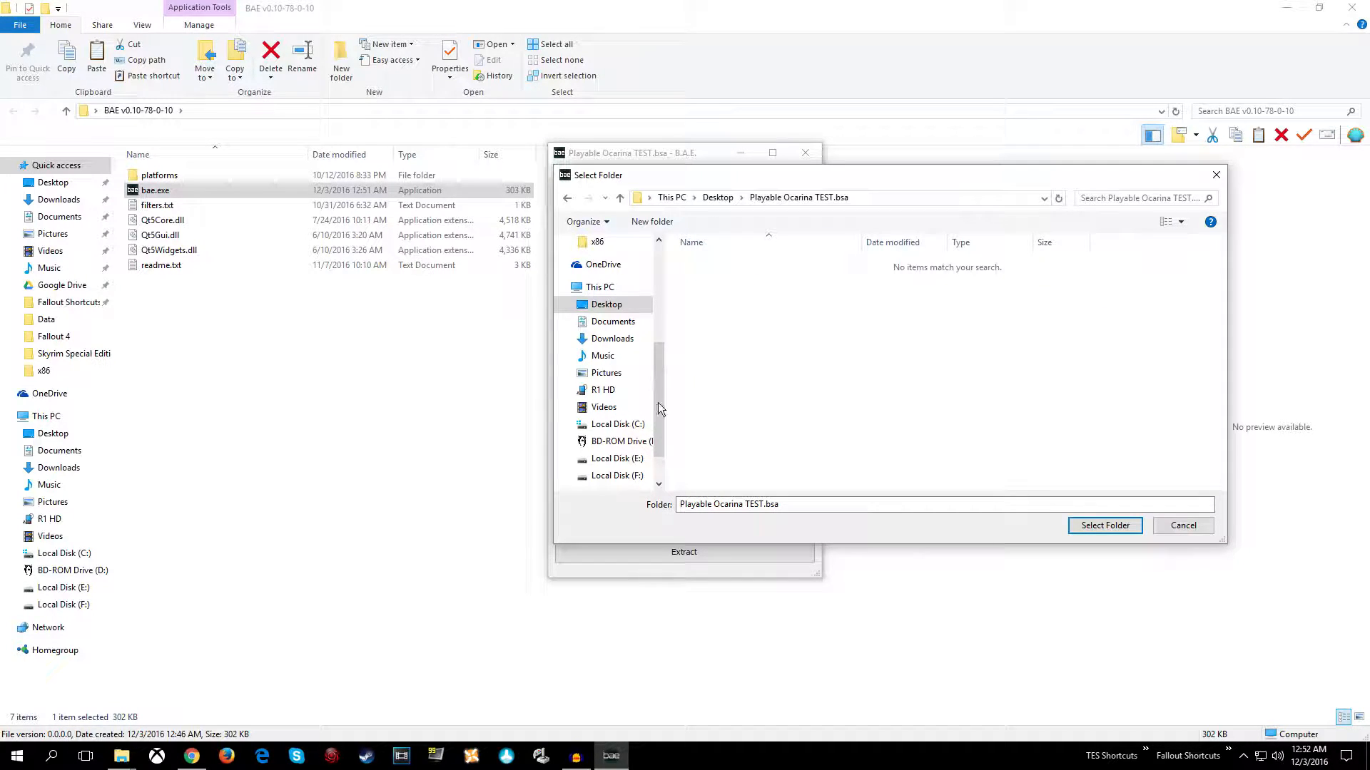
pyautogui.click(1104, 526)
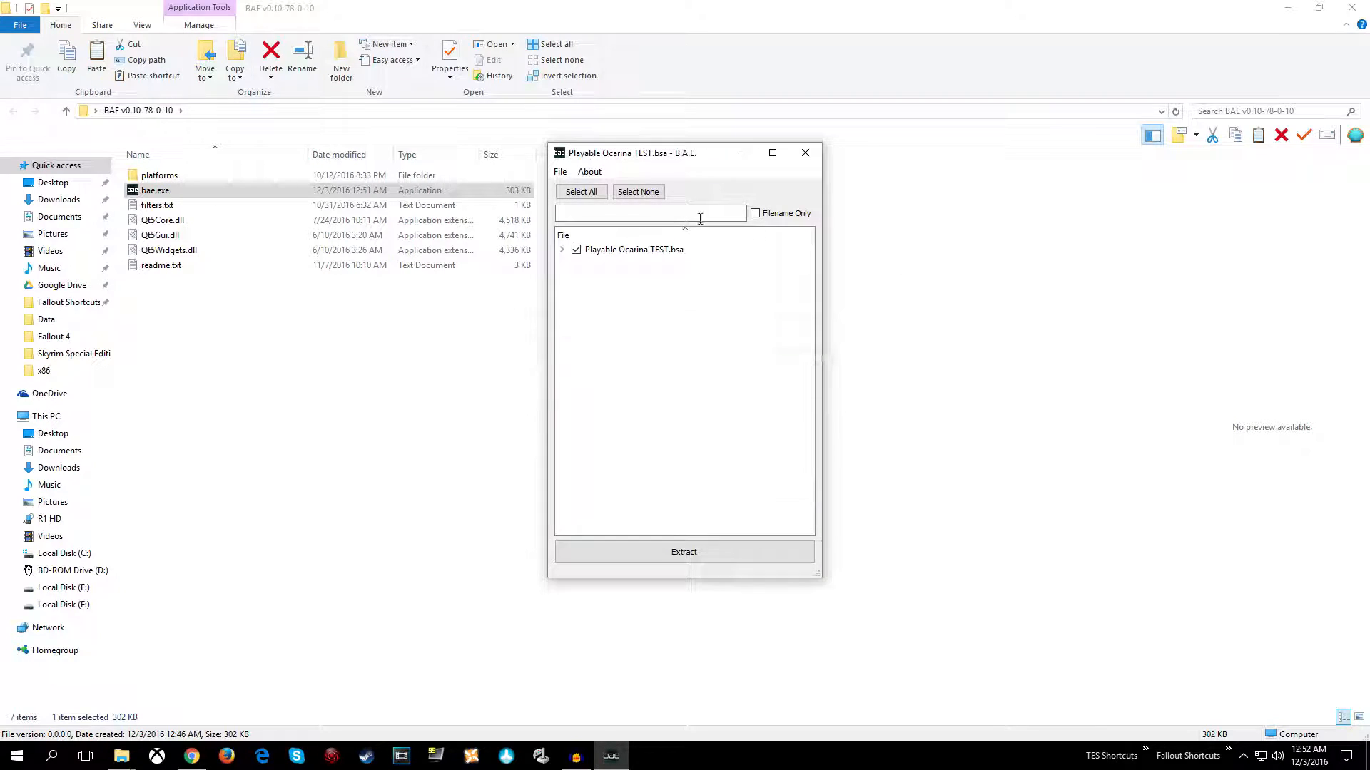
# Close B.A.E. and its folder, and rearrange the desktop so the extracted Playable Ocarina TEST.bsa folder stands alone over the moon
pyautogui.click(803, 152)
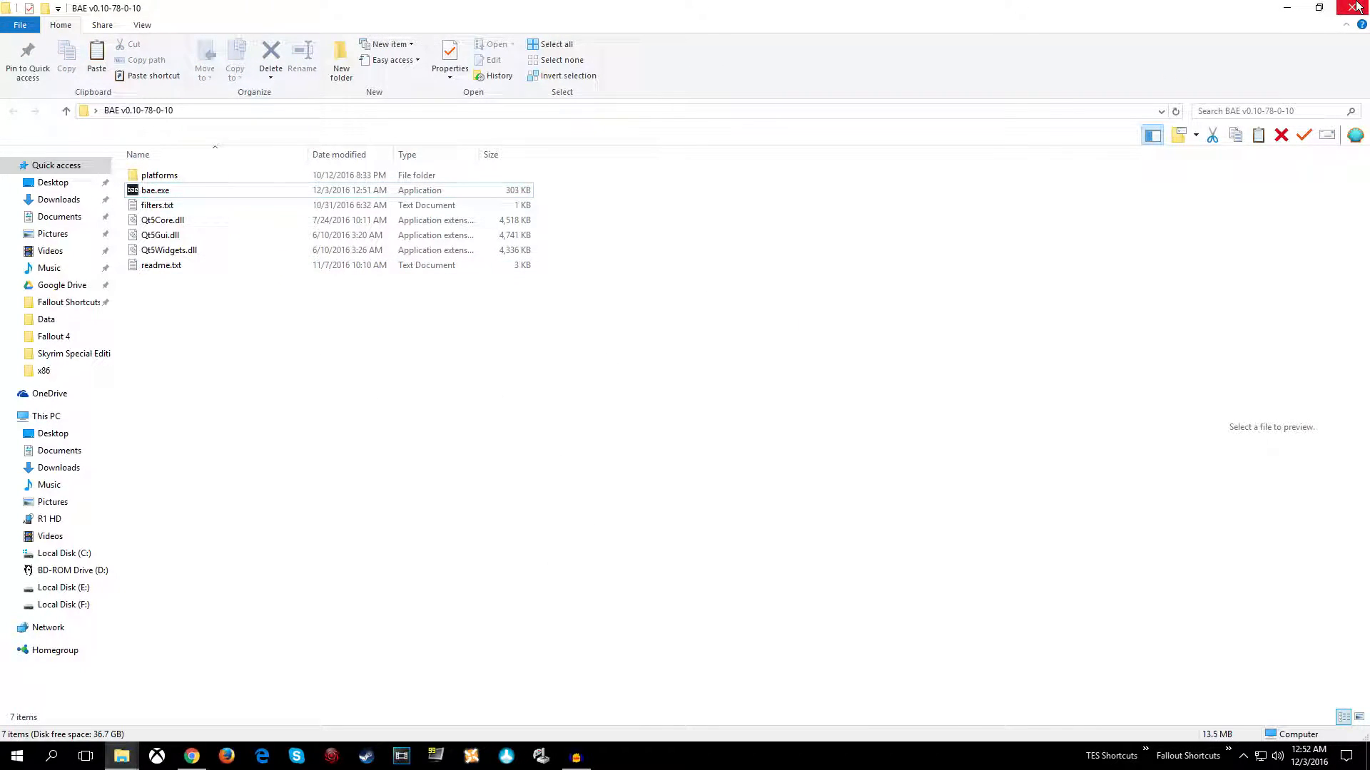
pyautogui.click(1352, 7)
pyautogui.moveTo(765, 175); pyautogui.dragTo(229, 34)
pyautogui.moveTo(33, 116); pyautogui.dragTo(676, 123)
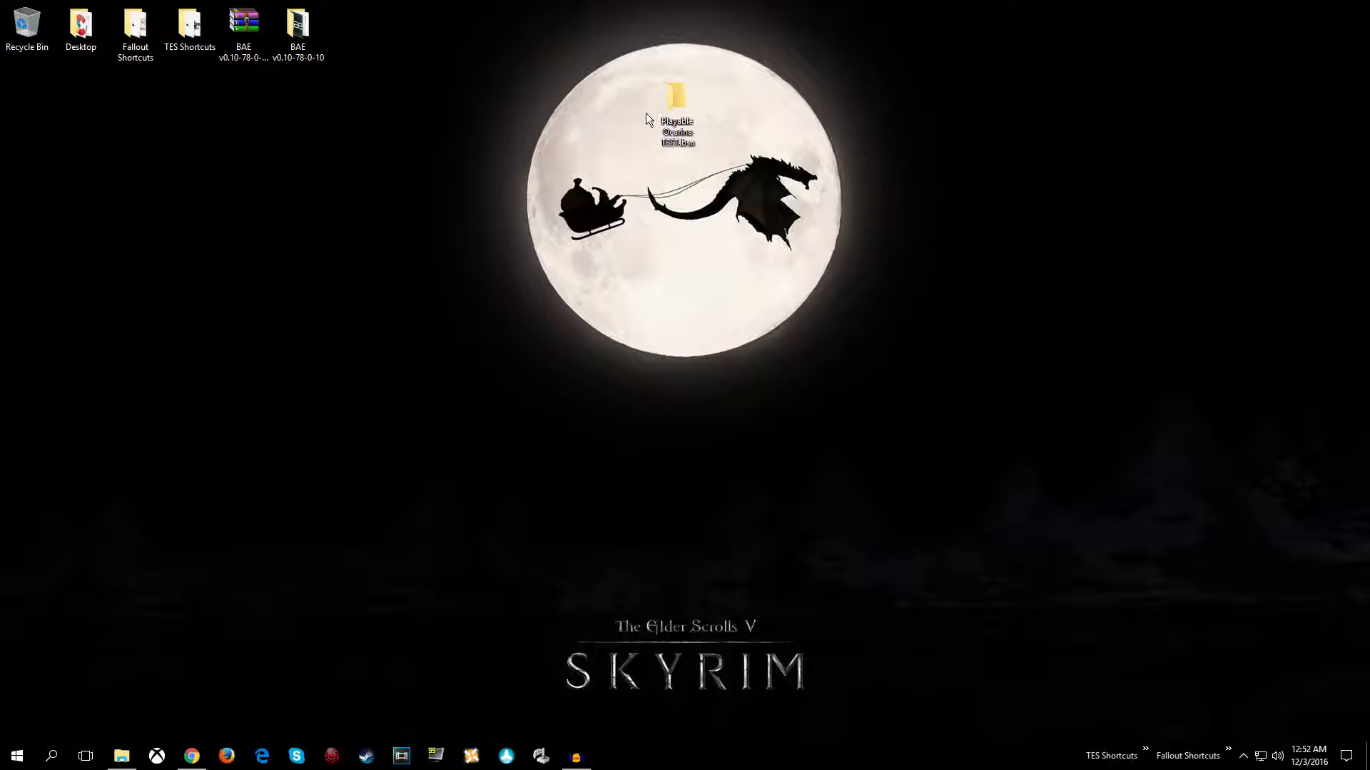
# Examine the extracted Playable Ocarina TEST.bsa folder, including the compiled scripts and the source scripts inside scripts
pyautogui.doubleClick(675, 101)
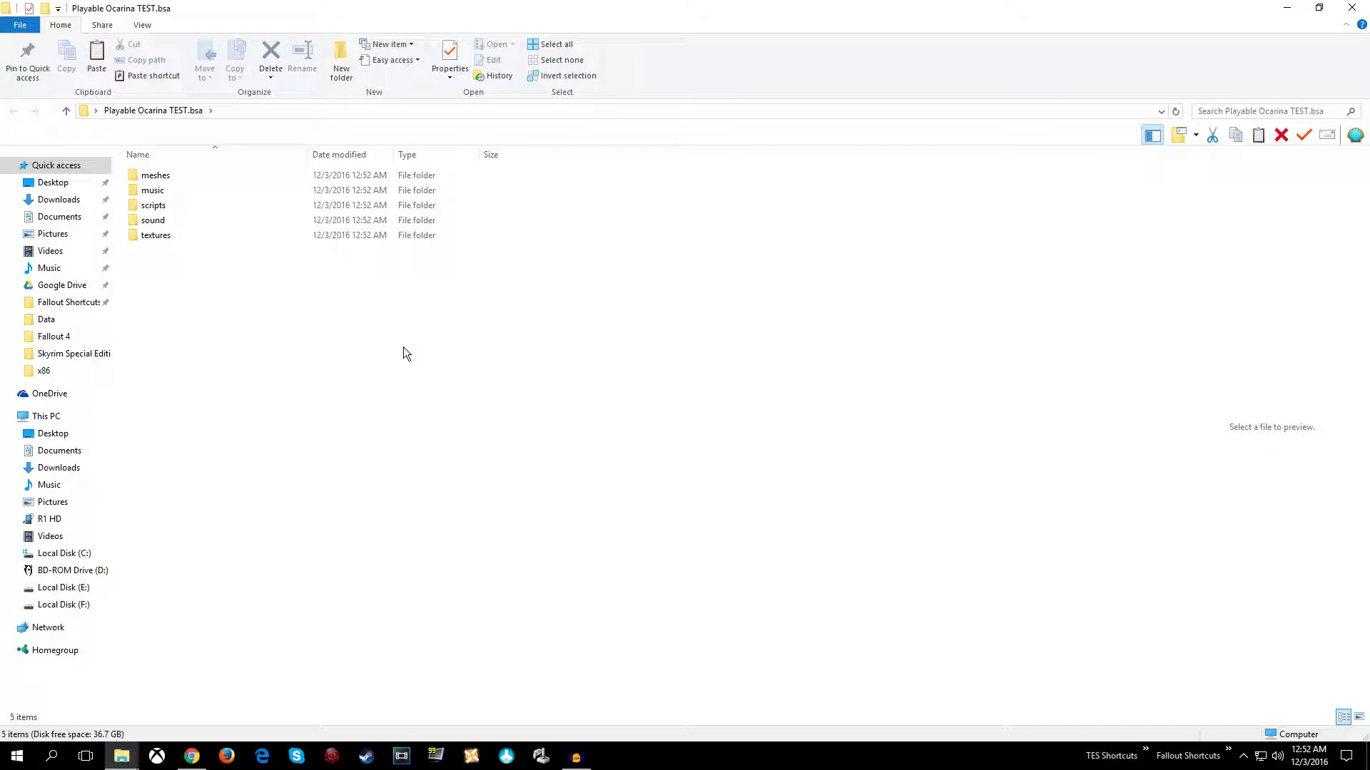
pyautogui.click(156, 178)
pyautogui.click(185, 311)
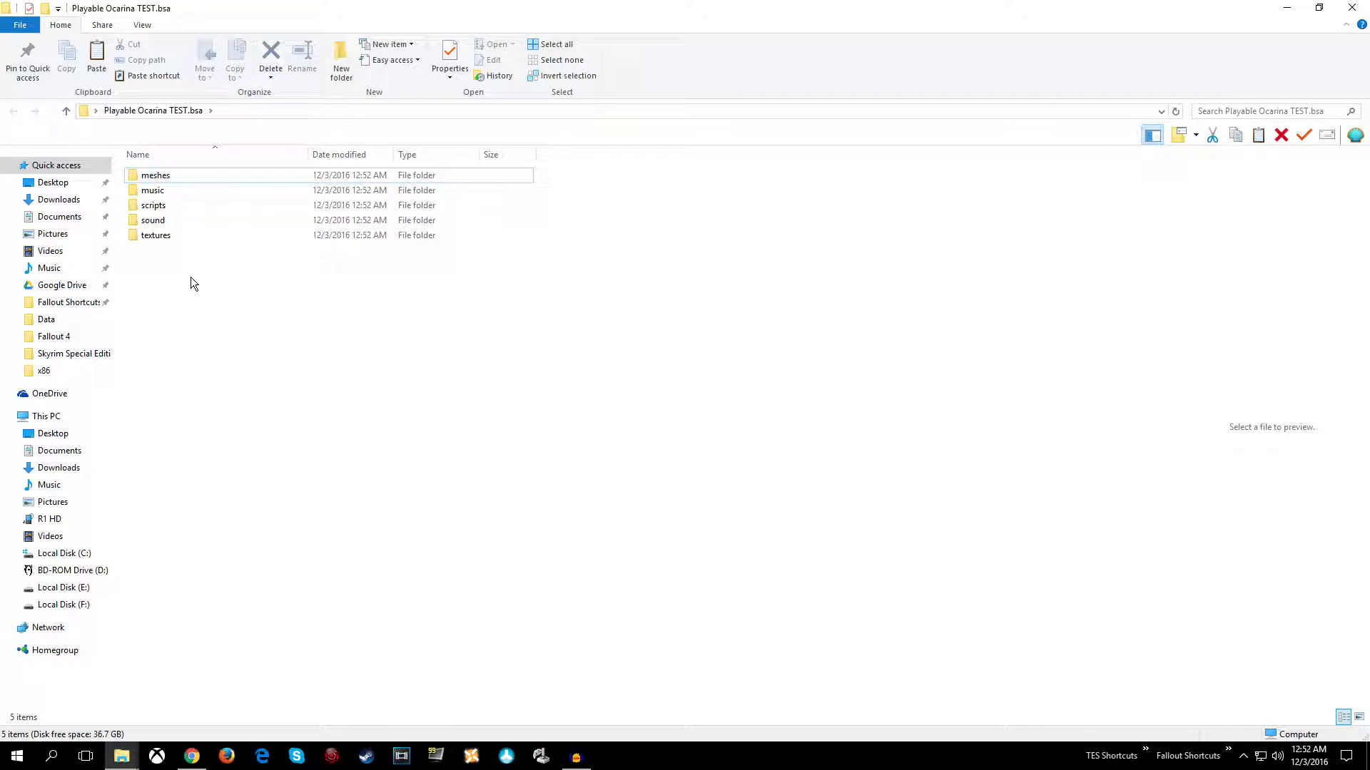
pyautogui.doubleClick(155, 207)
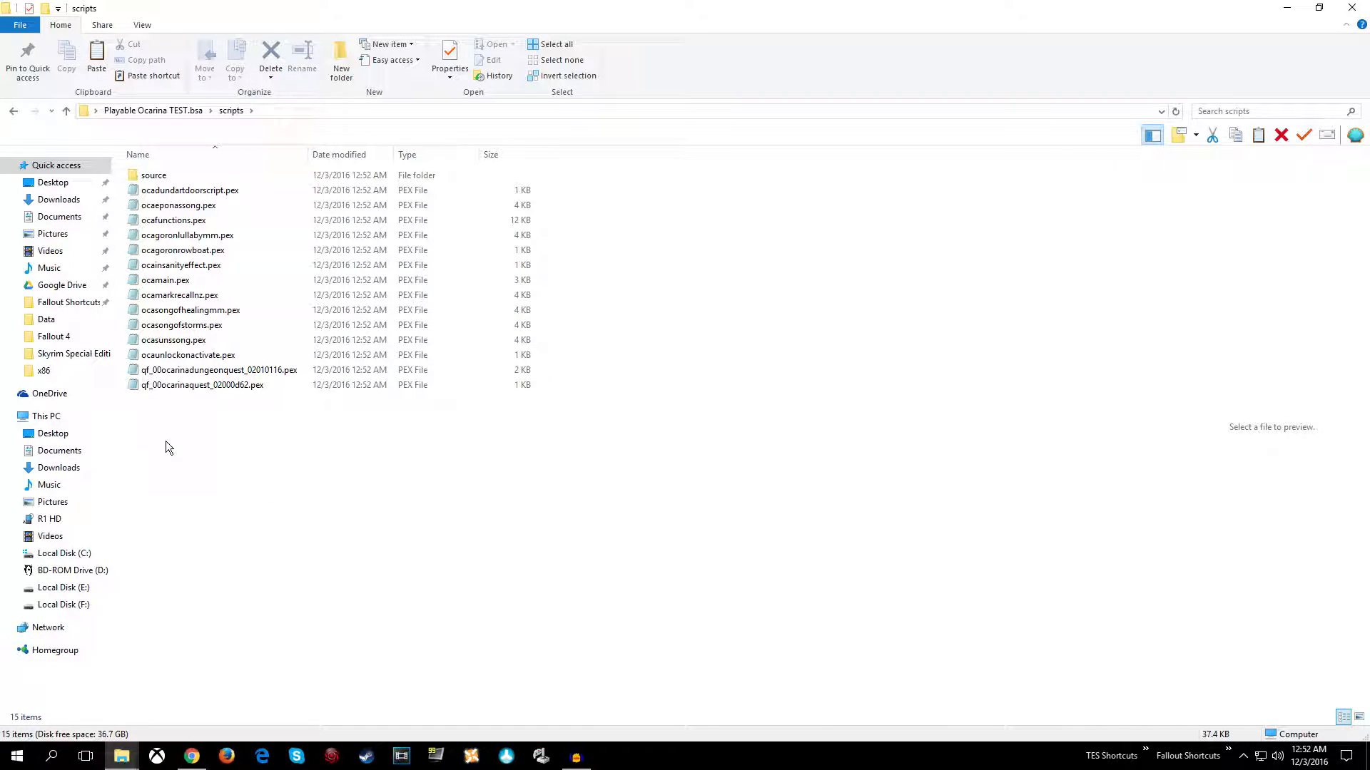
pyautogui.moveTo(160, 438); pyautogui.dragTo(207, 423)
pyautogui.doubleClick(157, 175)
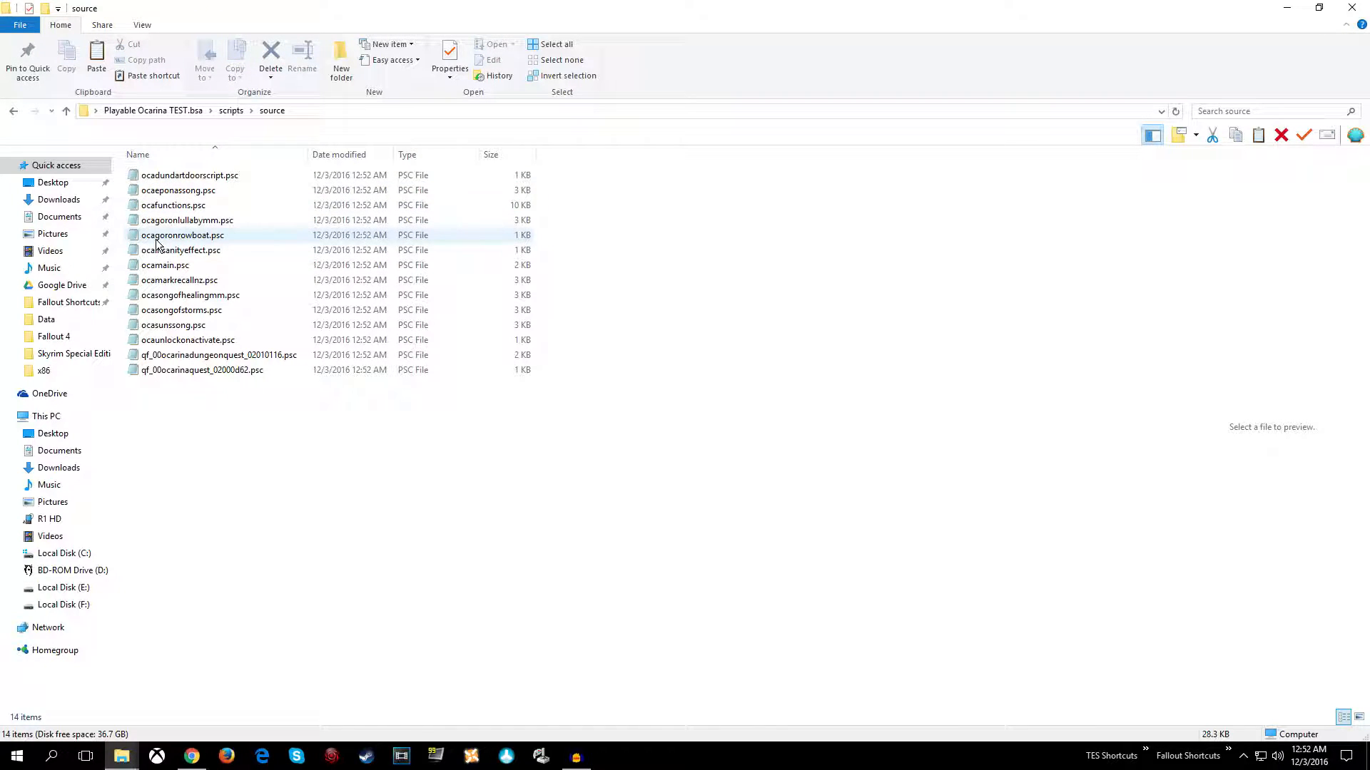
# Delete the source folder from the extracted scripts folder and return to the Playable Ocarina TEST.bsa folder
pyautogui.click(232, 110)
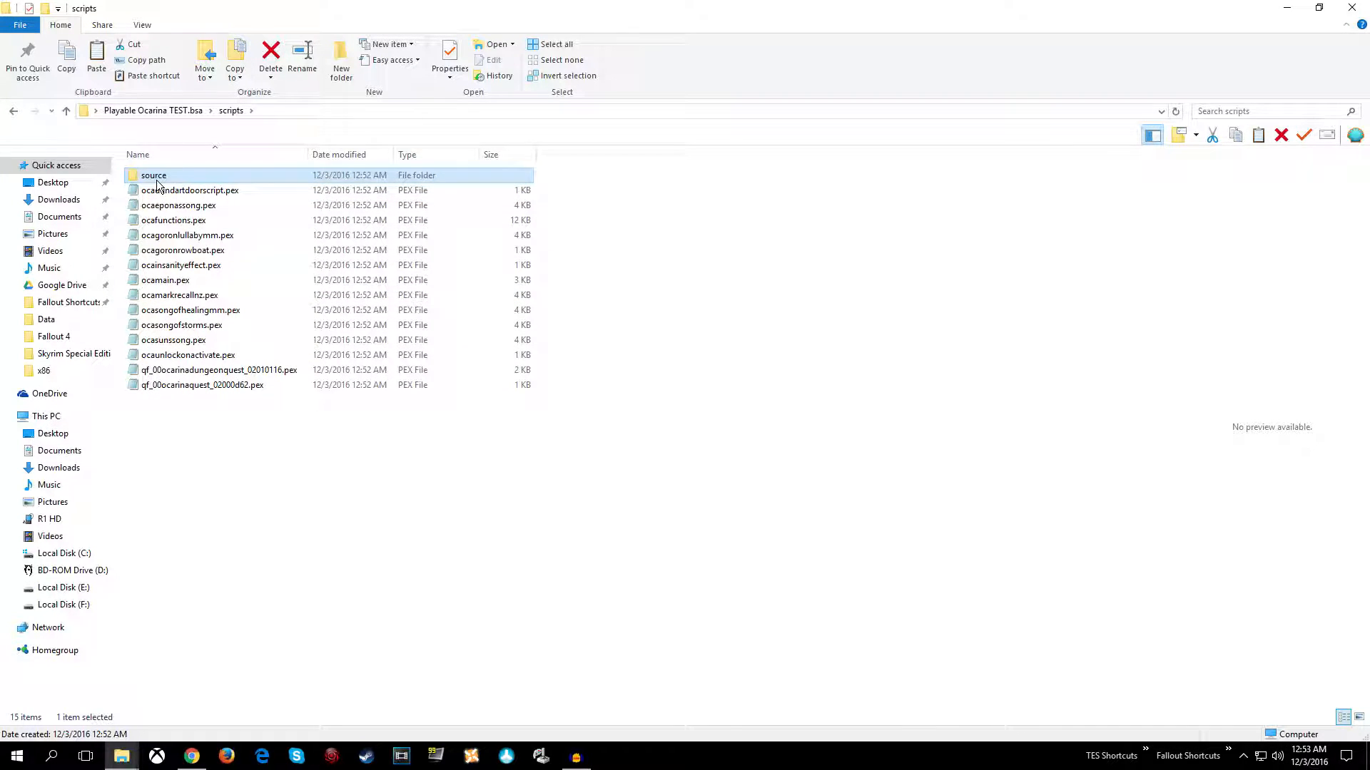
pyautogui.press('Delete')
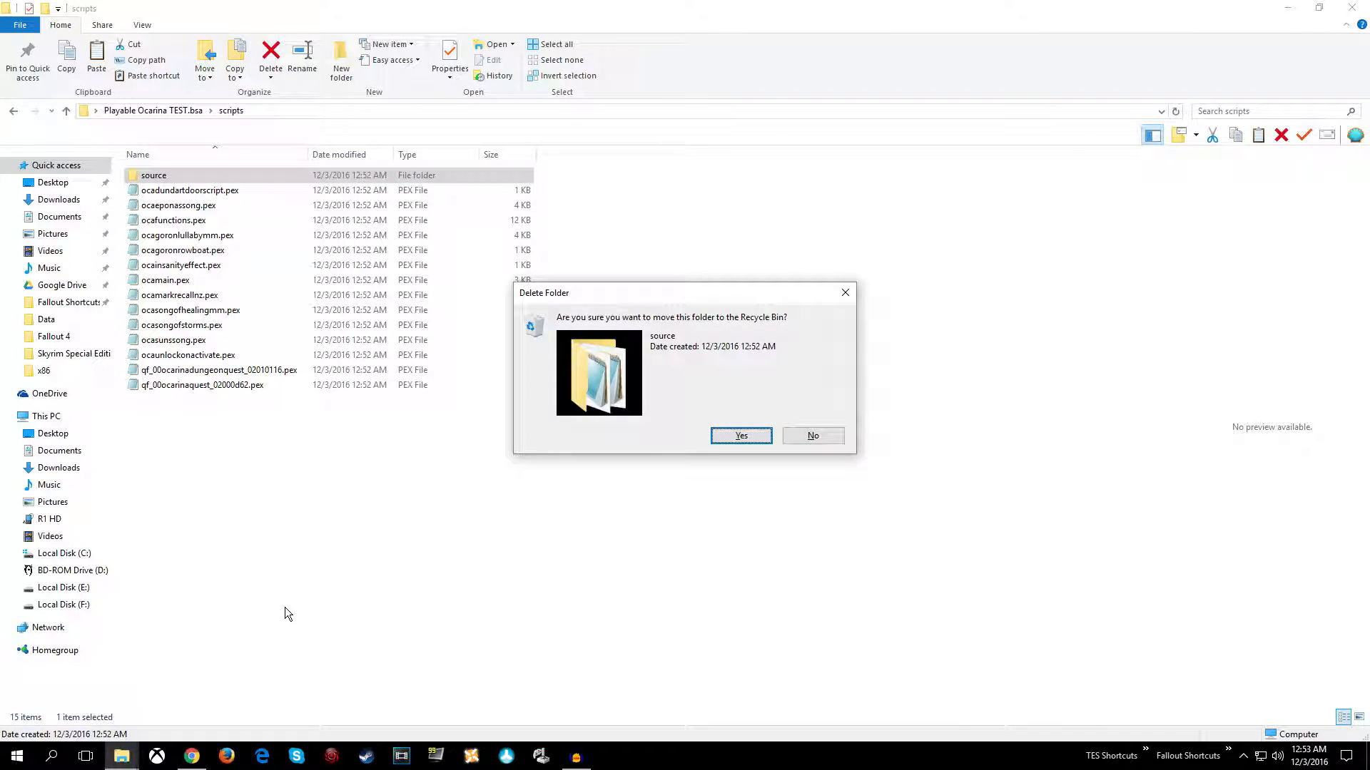
pyautogui.press('Return')
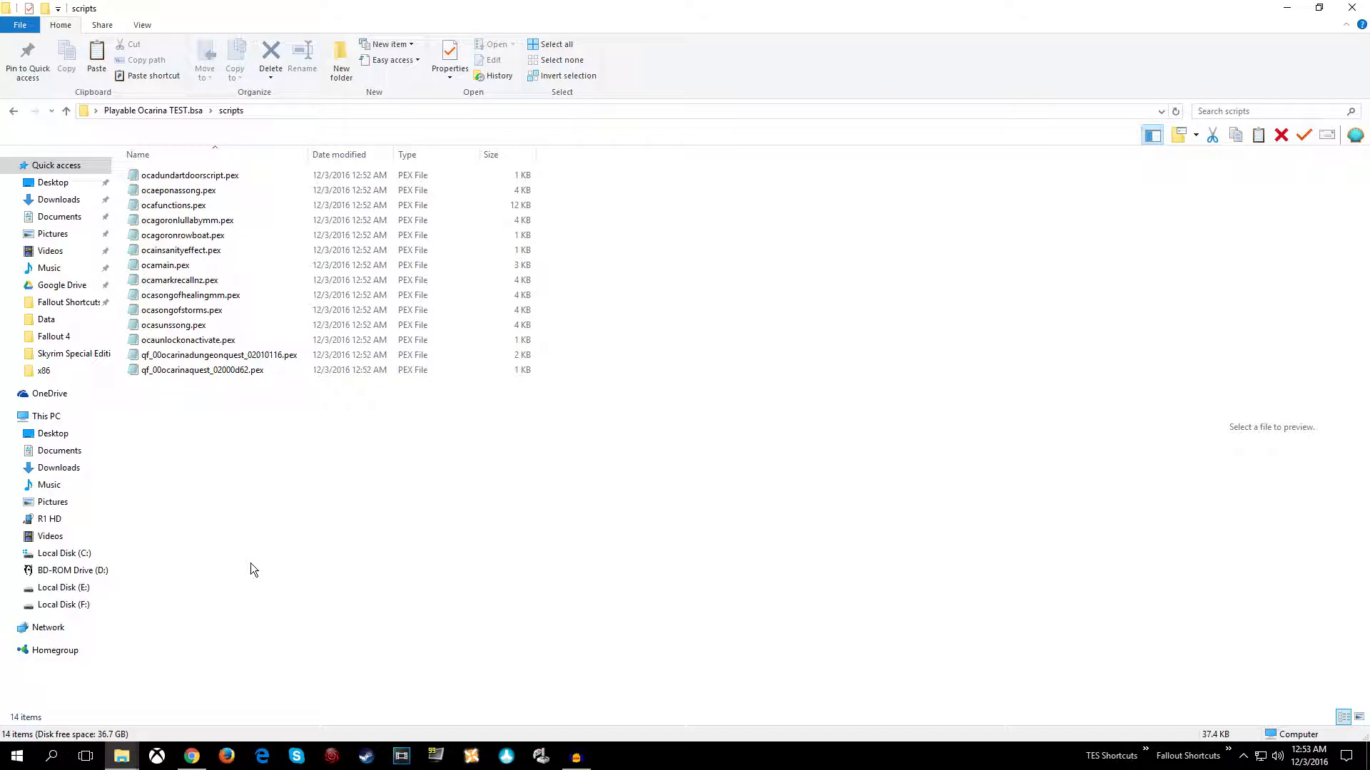
pyautogui.click(155, 110)
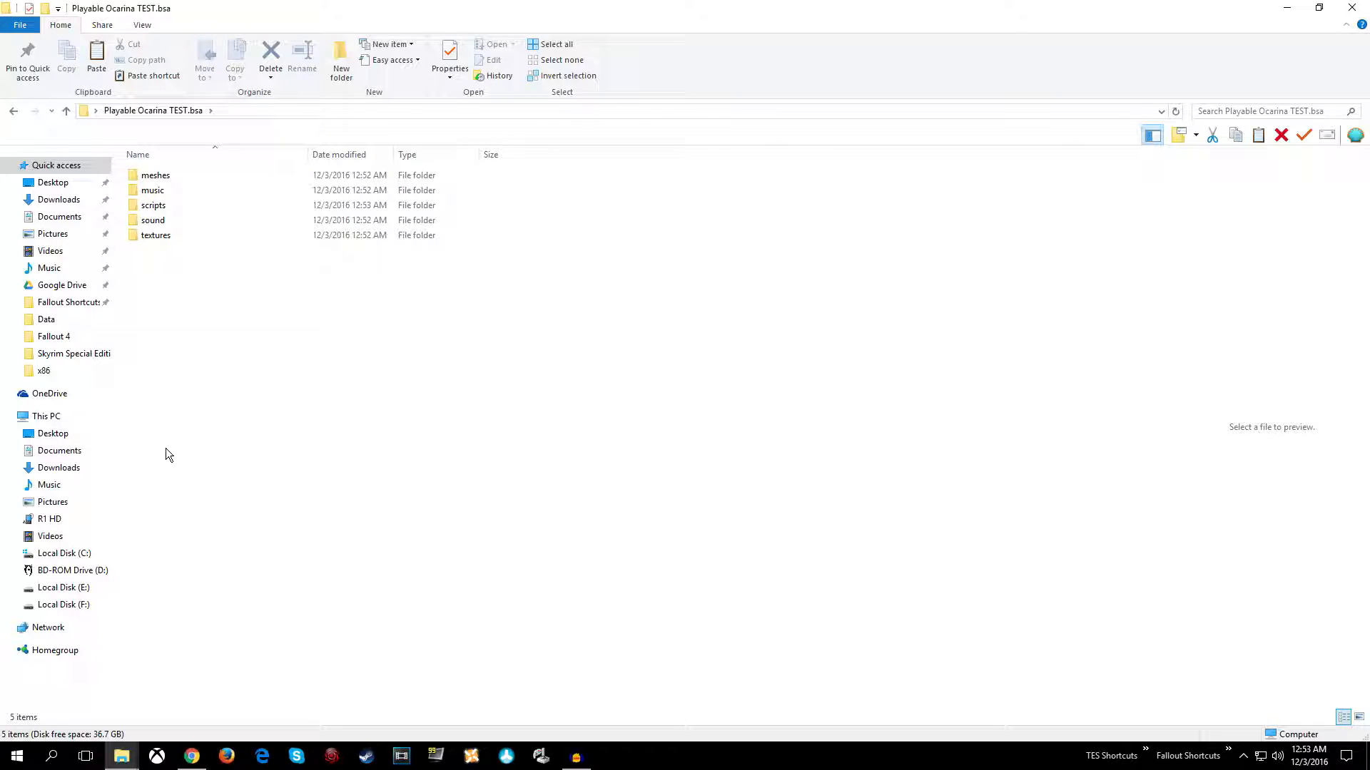
# Open Skyrim's Data folder by way of the skse_loader shortcut's file location
pyautogui.click(1145, 751)
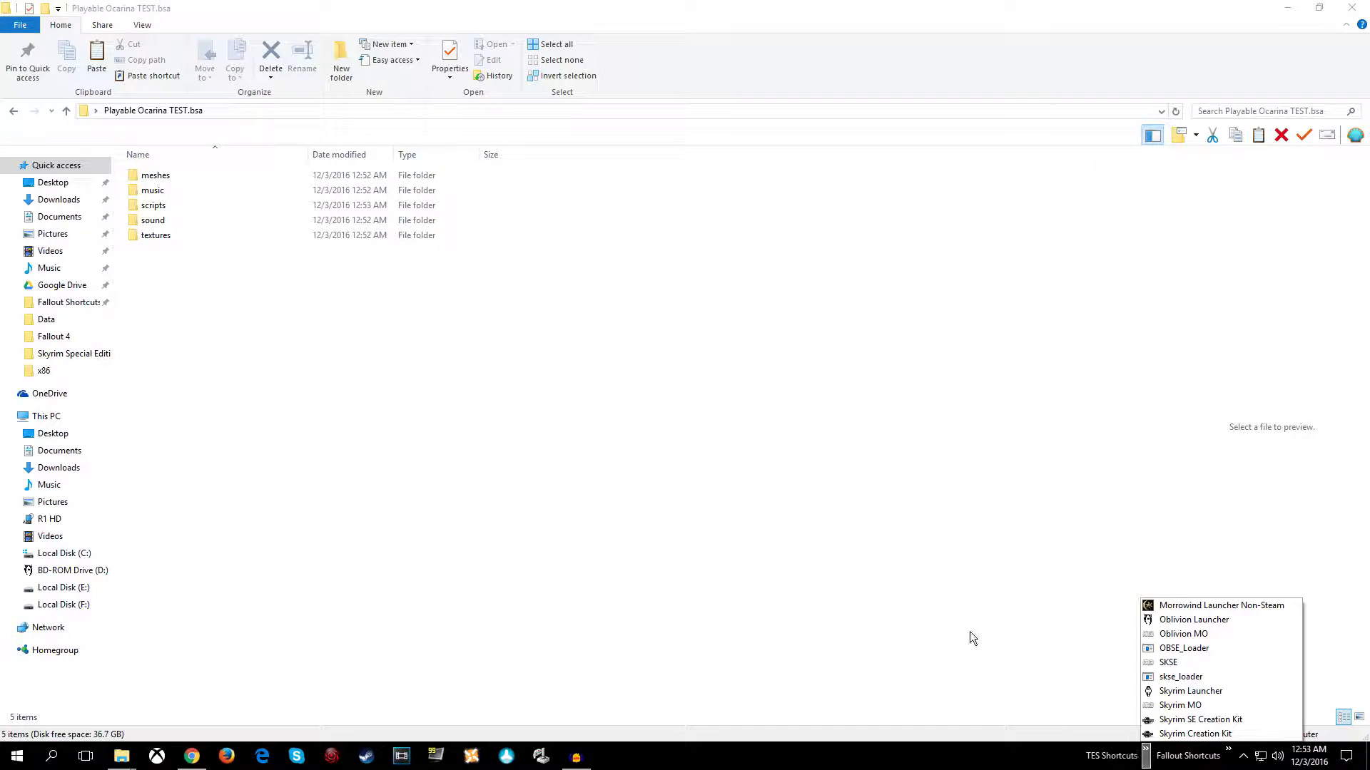
pyautogui.rightClick(1182, 678)
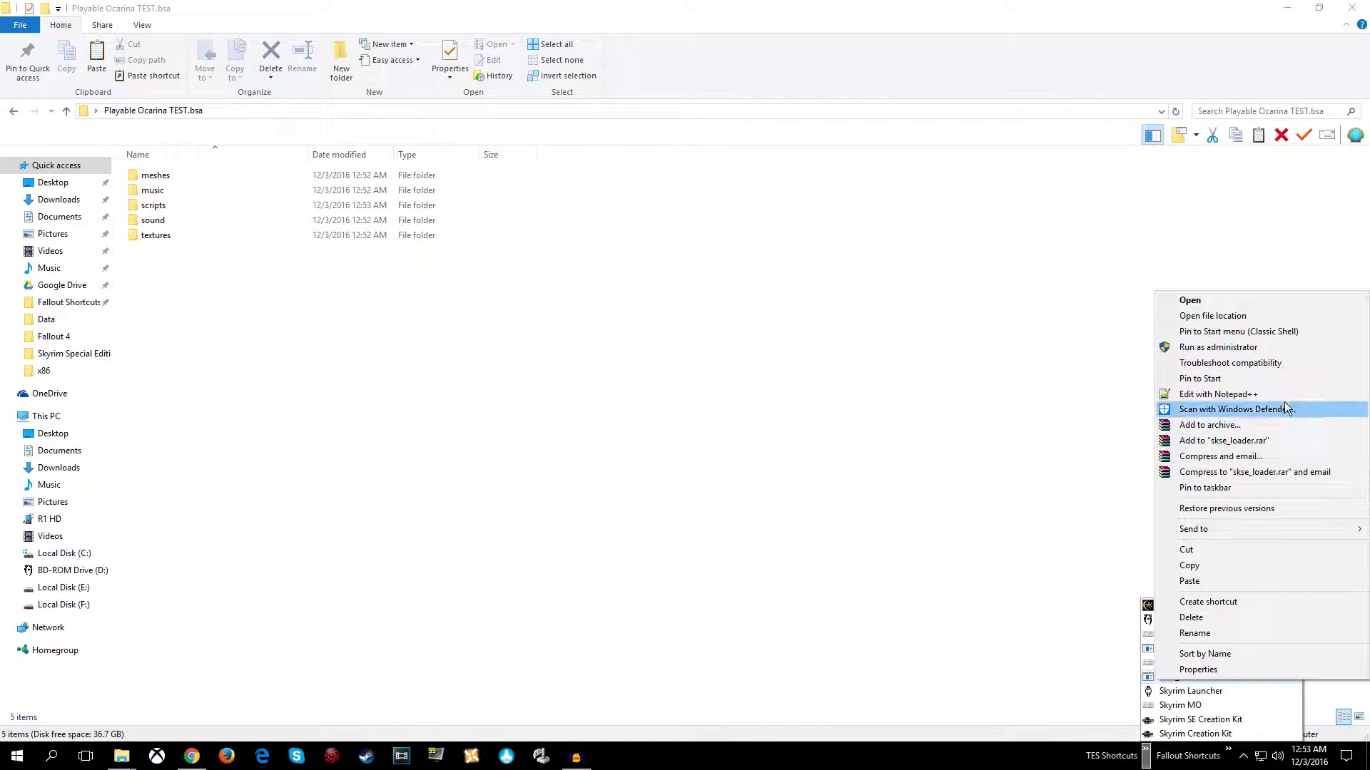
pyautogui.click(1211, 316)
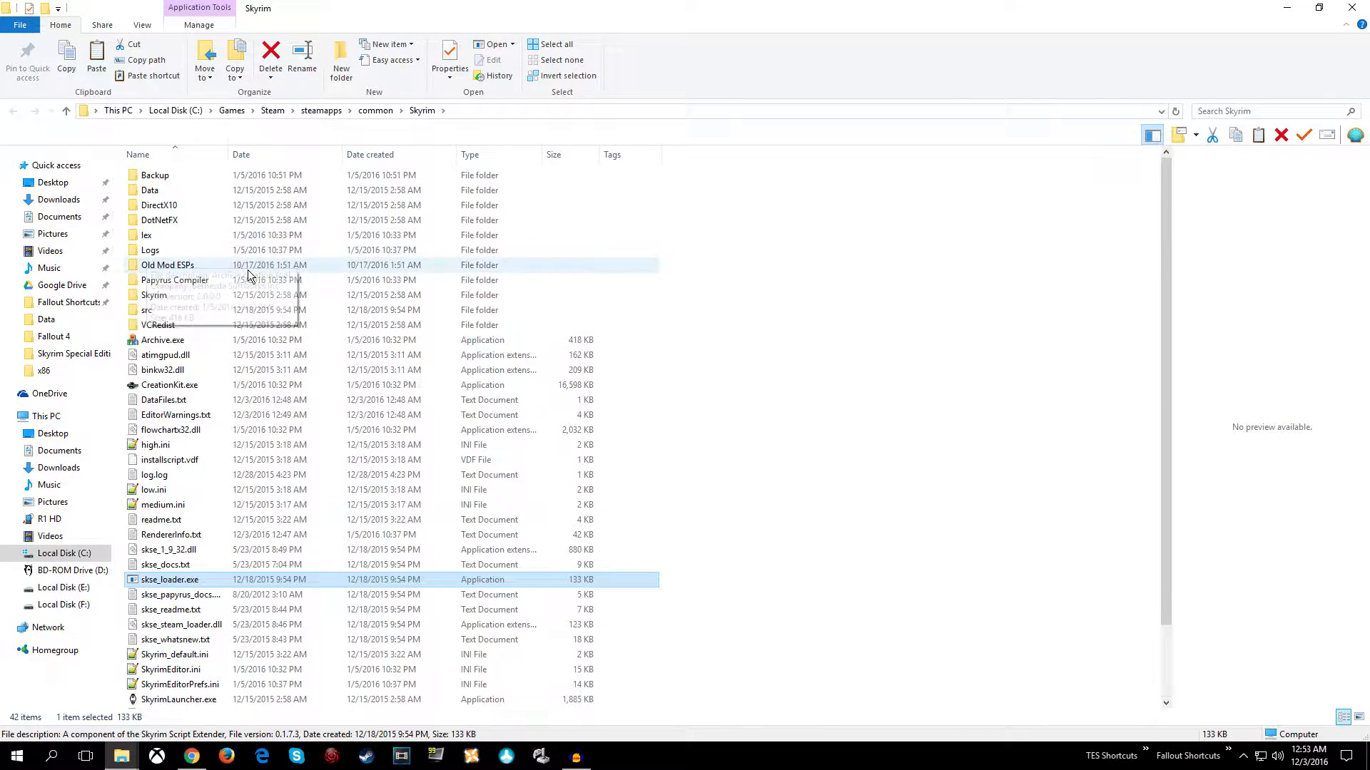
pyautogui.click(174, 194)
pyautogui.doubleClick(174, 196)
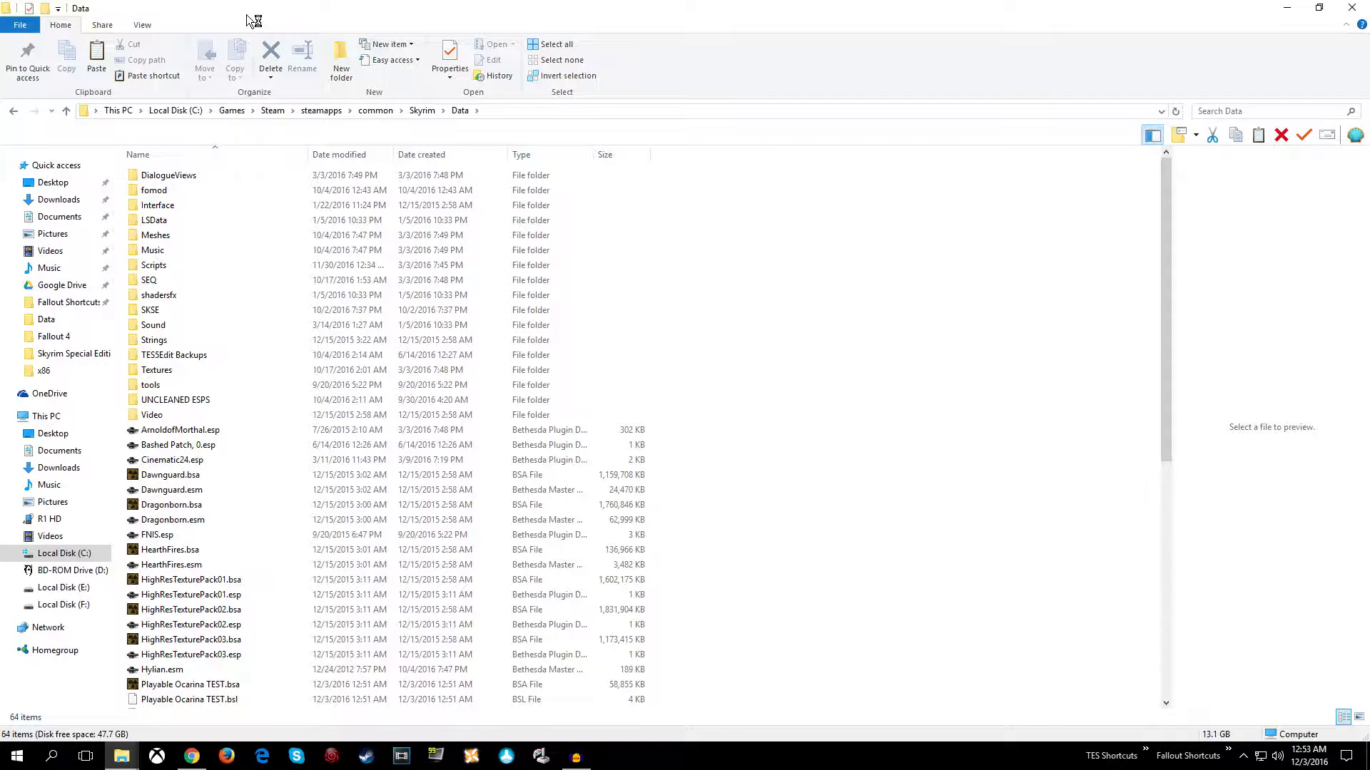
# Compare the Data folder with the extracted folders side by side, and open the Meshes folder in Data
pyautogui.moveTo(361, 290); pyautogui.dragTo(542, 140)
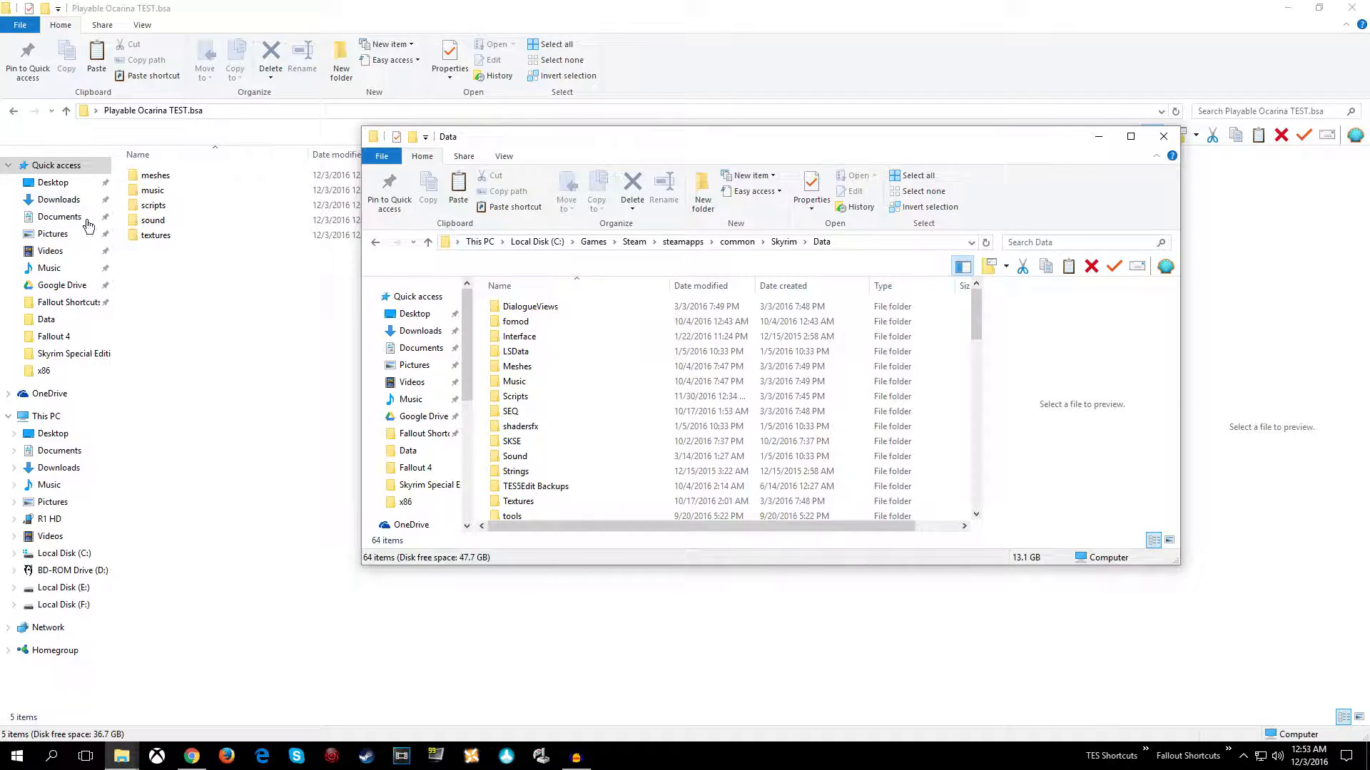
pyautogui.doubleClick(642, 136)
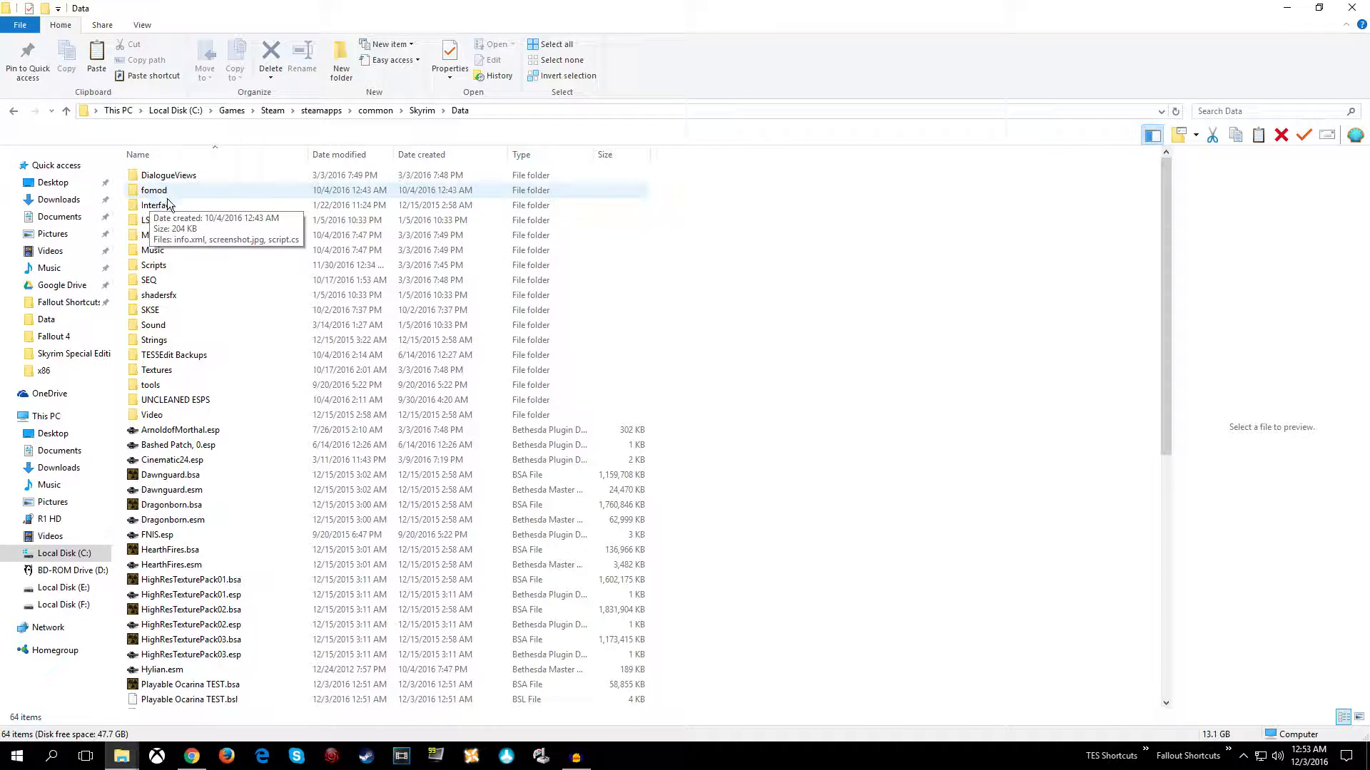
pyautogui.doubleClick(160, 237)
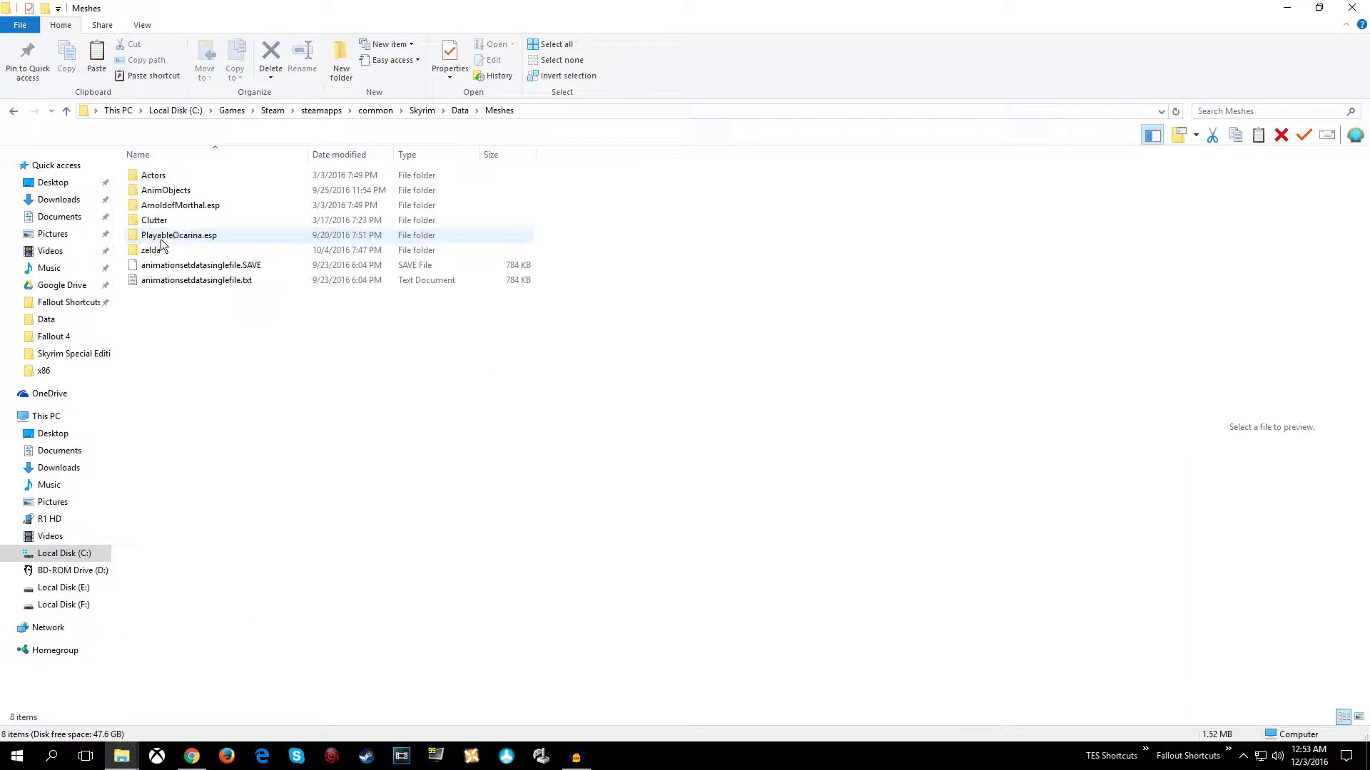
# Open Actors, Character and Animations within Data's Meshes folder and select animobjectflutelong.hkx and animobjectfluteshort.hkx
pyautogui.doubleClick(154, 175)
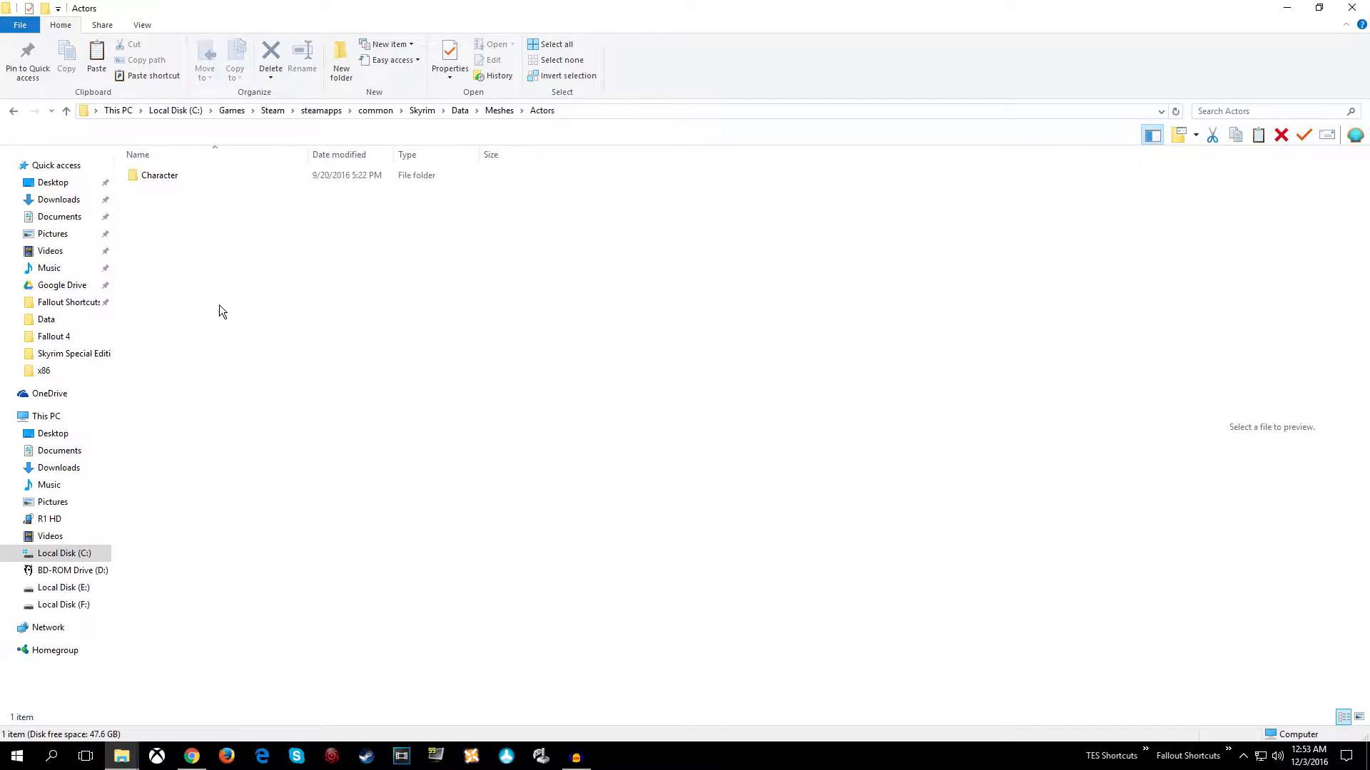
pyautogui.doubleClick(150, 176)
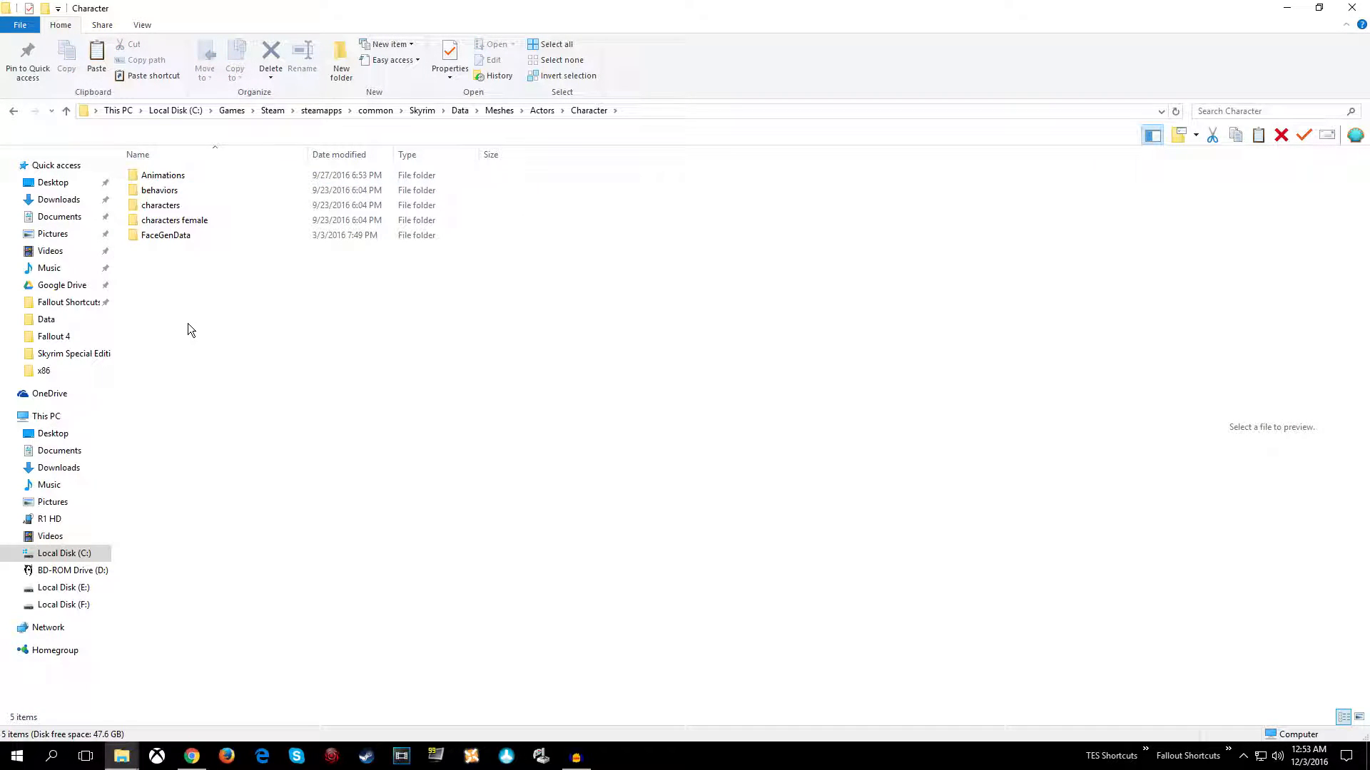
pyautogui.click(165, 178)
pyautogui.doubleClick(165, 180)
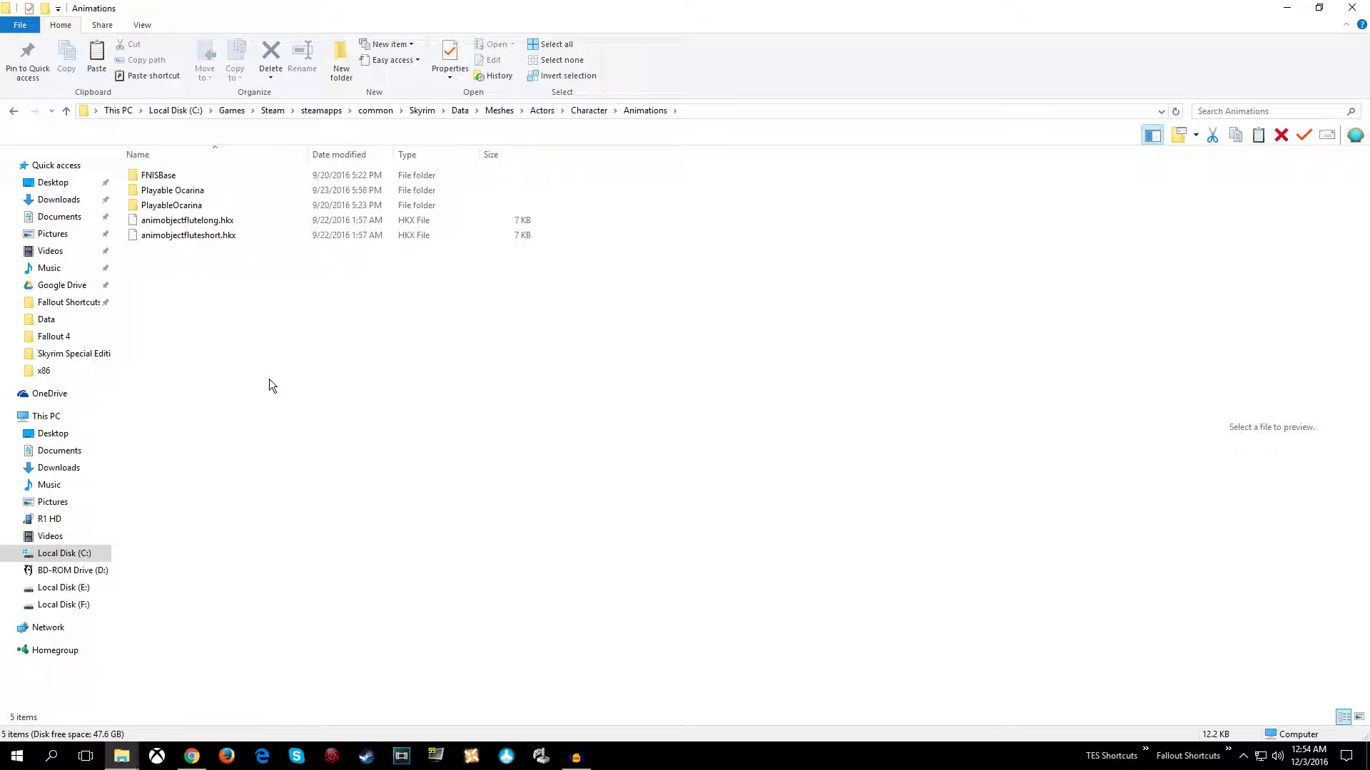
pyautogui.moveTo(159, 246); pyautogui.dragTo(179, 214)
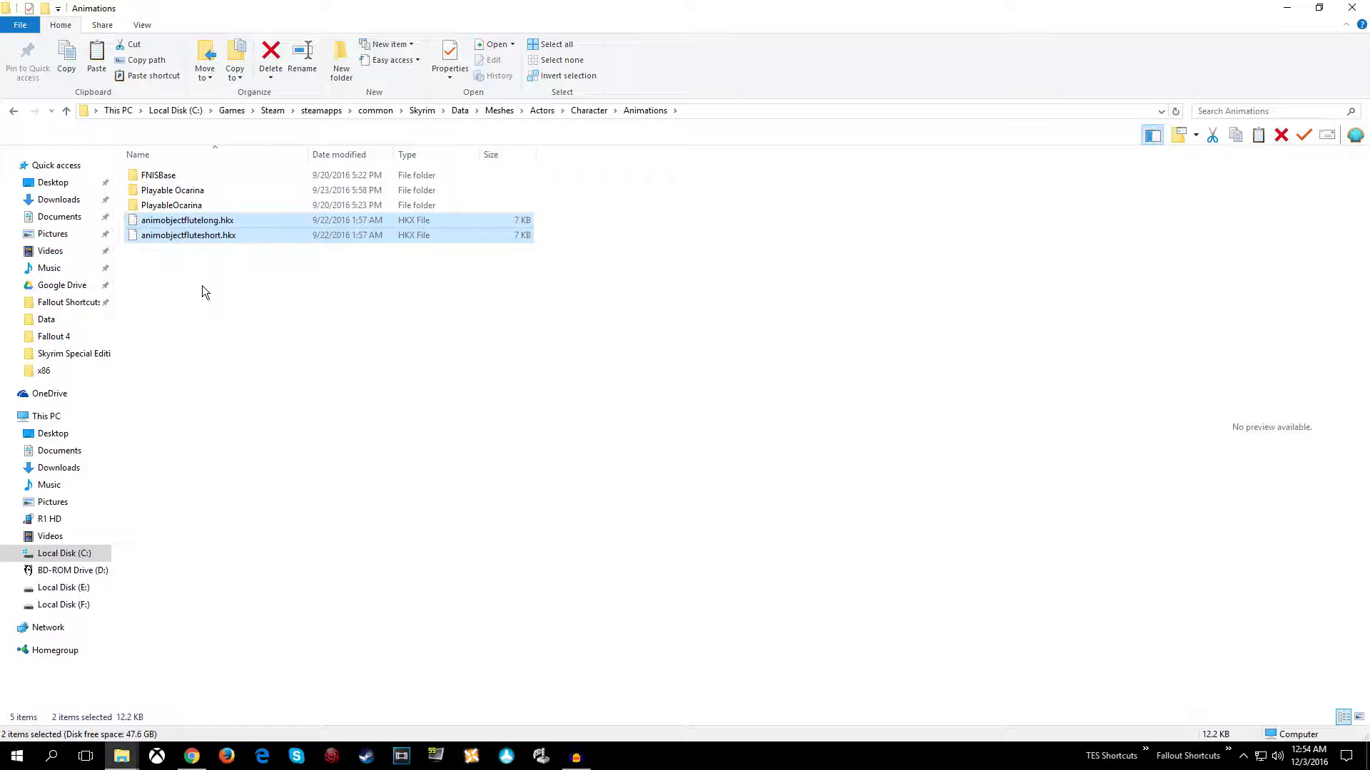
# Arrange the Animations folder and the Playable Ocarina TEST.bsa folder as separate windows so both file lists are visible
pyautogui.doubleClick(576, 8)
pyautogui.moveTo(667, 133); pyautogui.dragTo(321, 15)
pyautogui.click(886, 15)
pyautogui.doubleClick(886, 15)
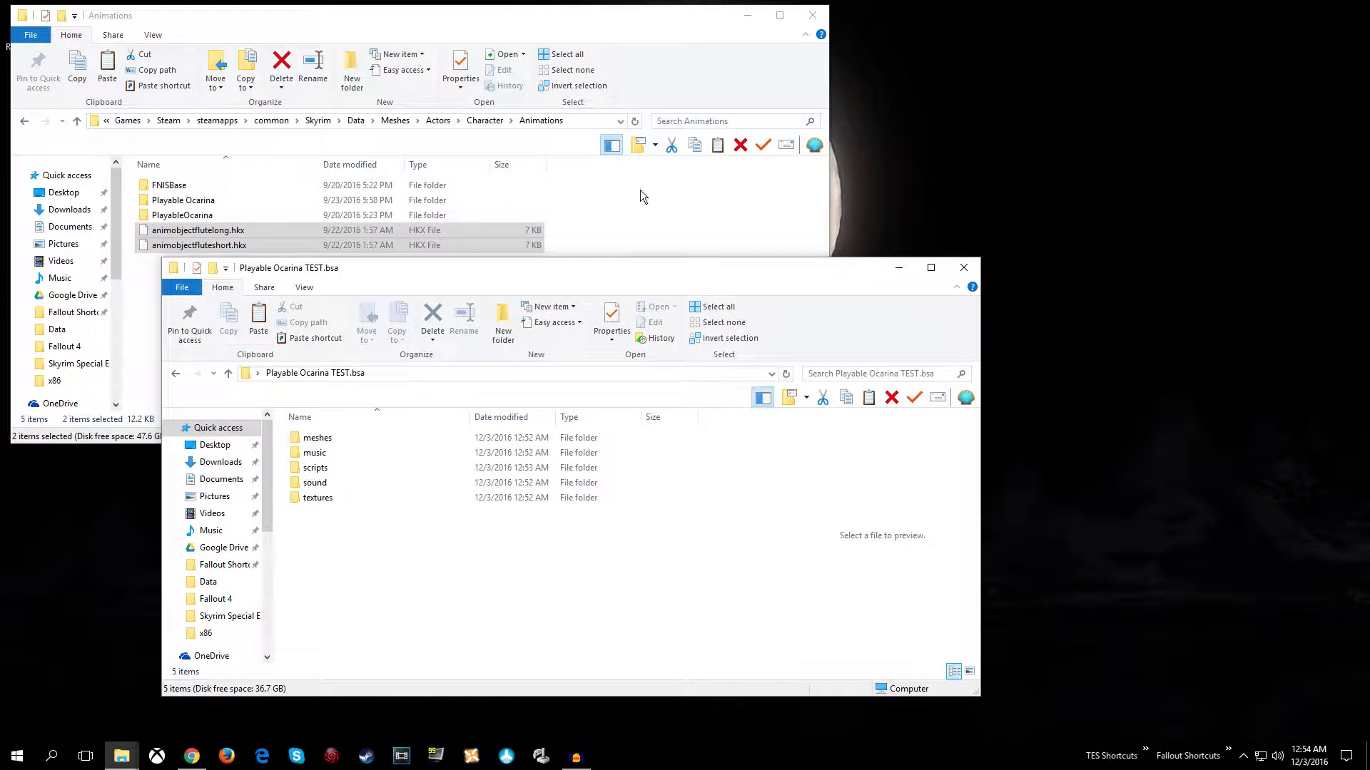
pyautogui.moveTo(614, 275); pyautogui.dragTo(975, 311)
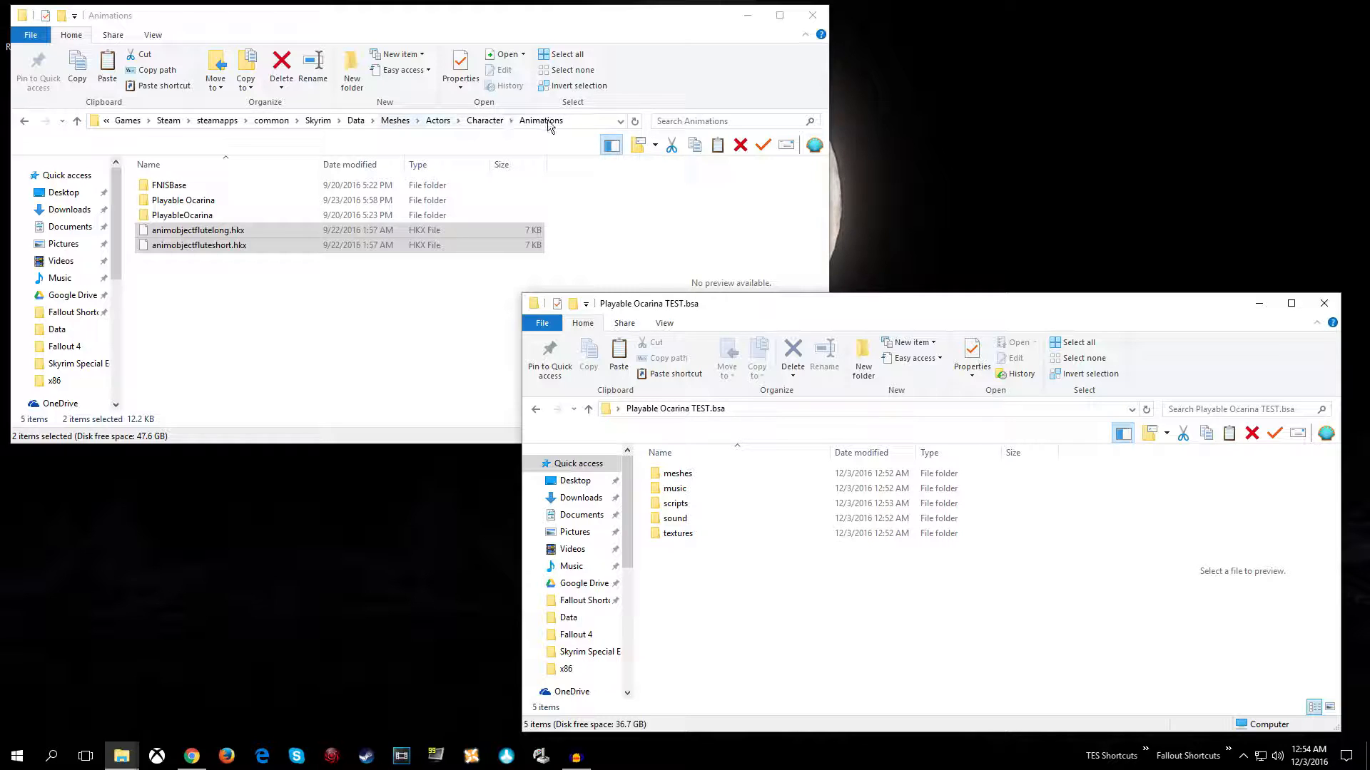
# Create a folder named actors in the extracted meshes folder and open it
pyautogui.doubleClick(678, 474)
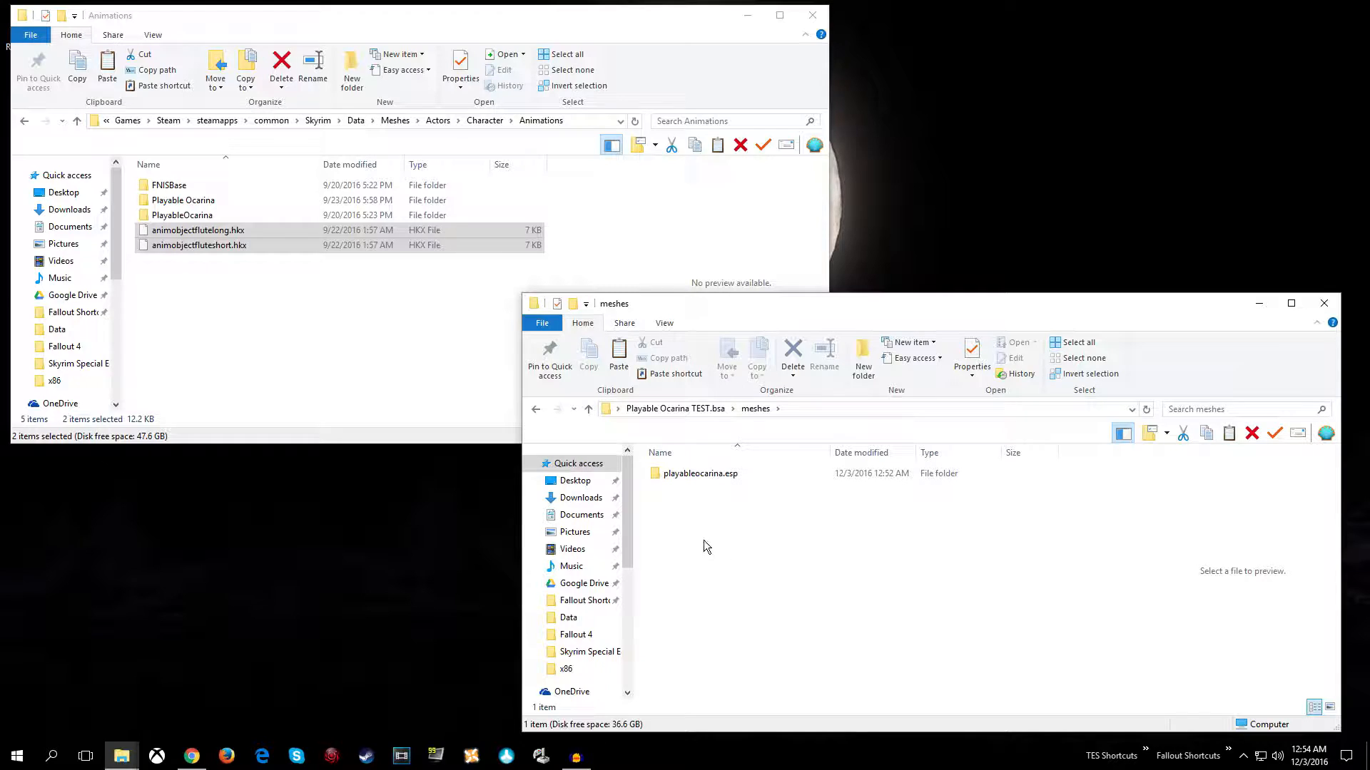
pyautogui.rightClick(704, 503)
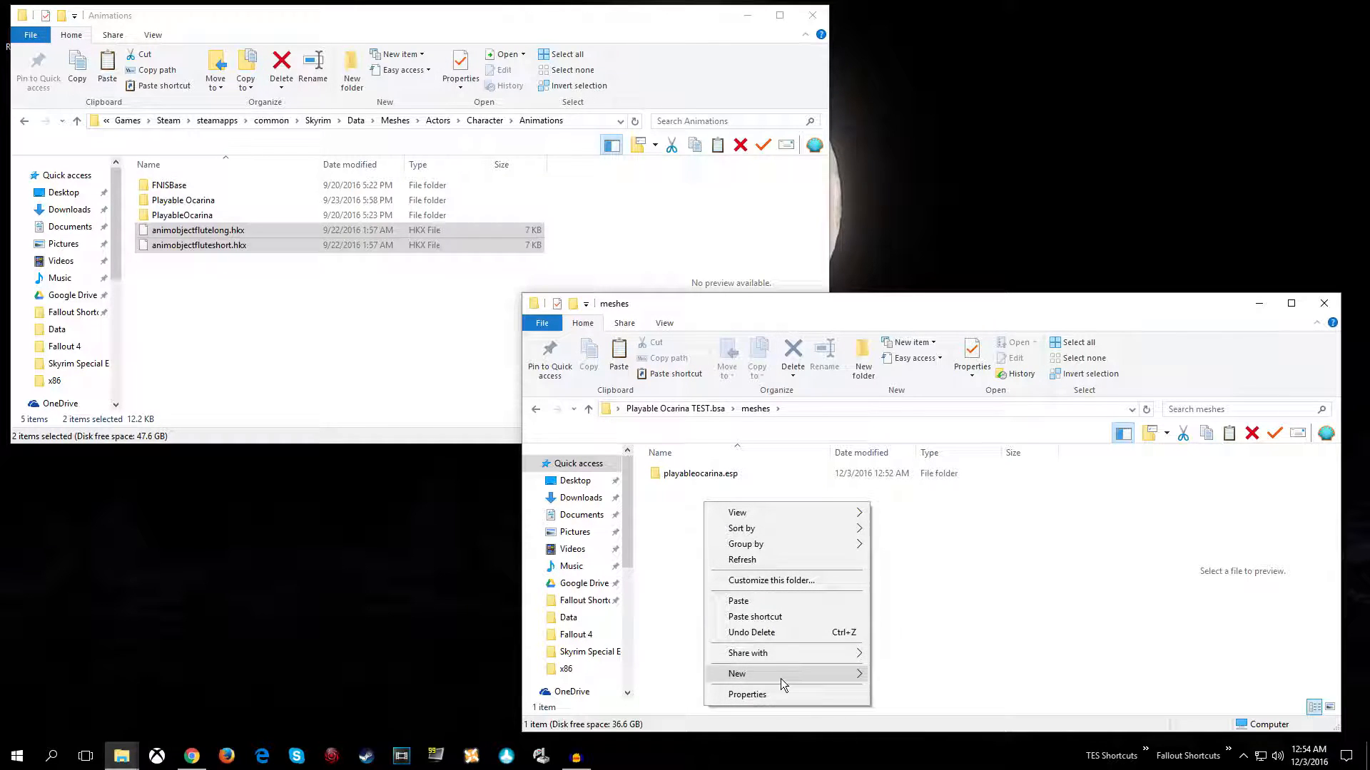
pyautogui.moveTo(785, 677)
pyautogui.click(926, 465)
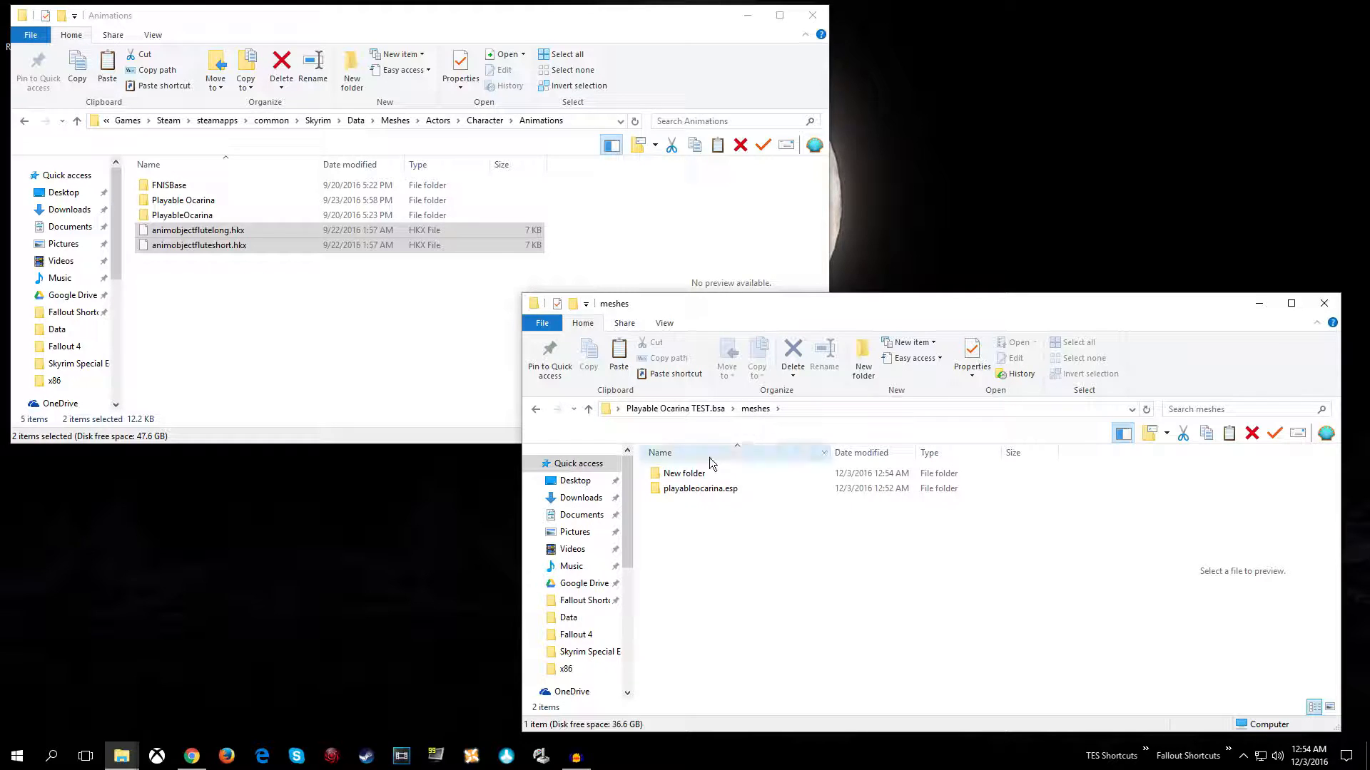
pyautogui.click(695, 477)
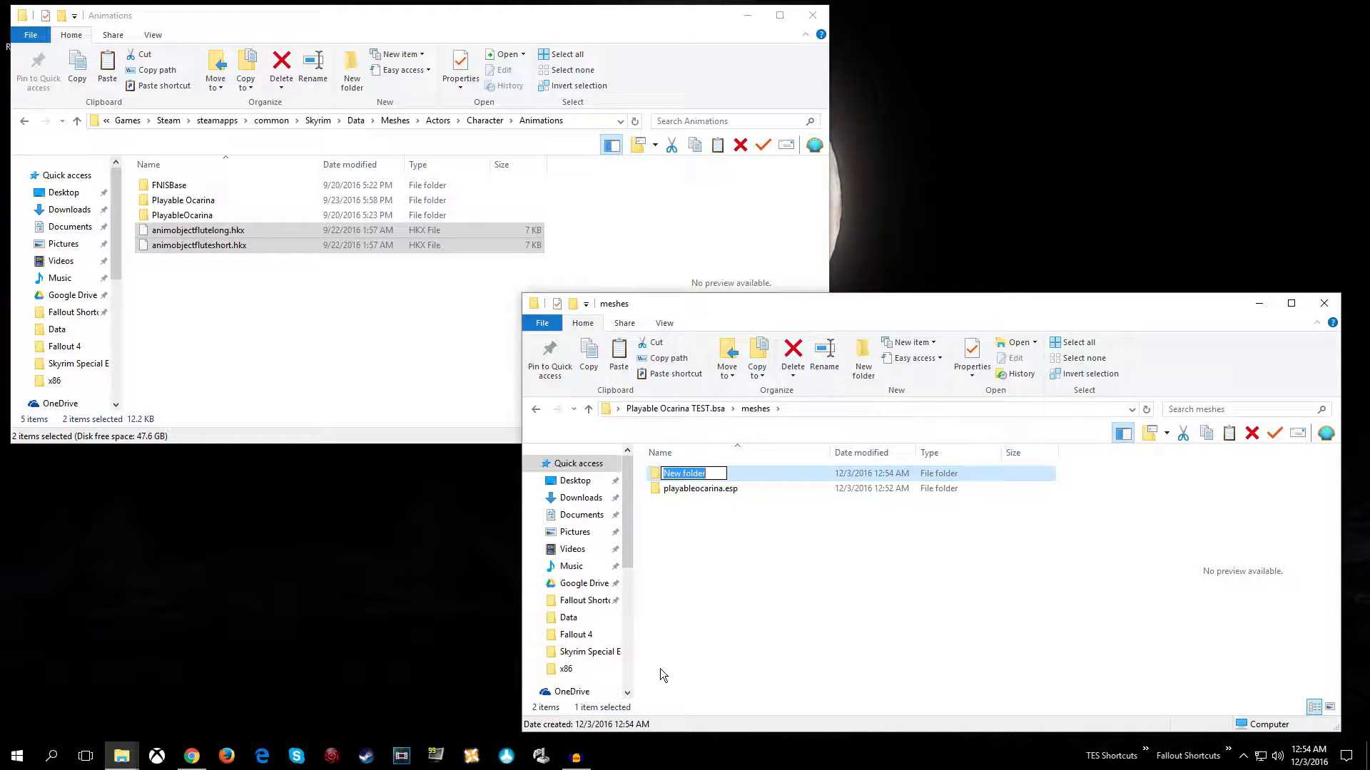
pyautogui.press('F2')
pyautogui.write('aCTO')
pyautogui.press('BackSpace')
pyautogui.press('BackSpace')
pyautogui.press('BackSpace')
pyautogui.write('ctors')
pyautogui.press('Return')
pyautogui.press('Return')
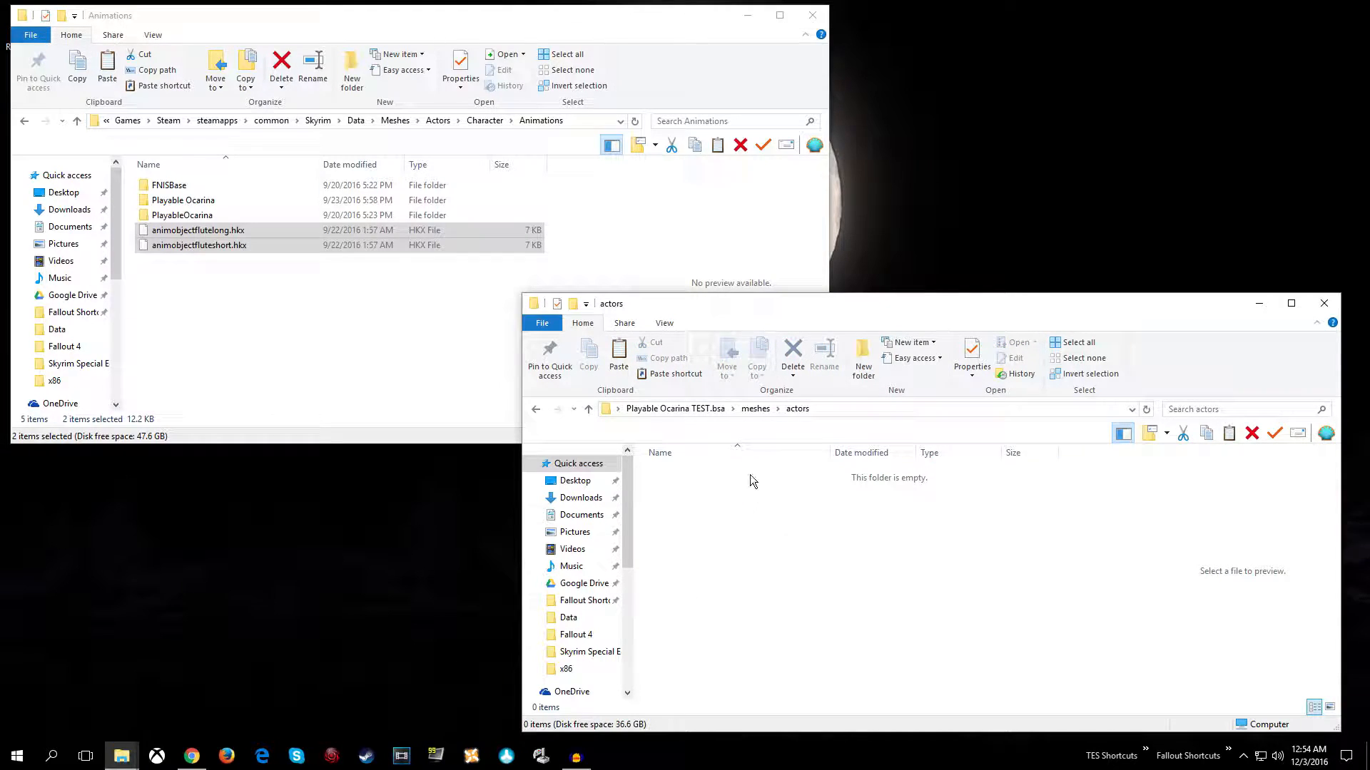
# Create a folder named character inside the extracted actors folder and open it
pyautogui.rightClick(715, 507)
pyautogui.moveTo(805, 678)
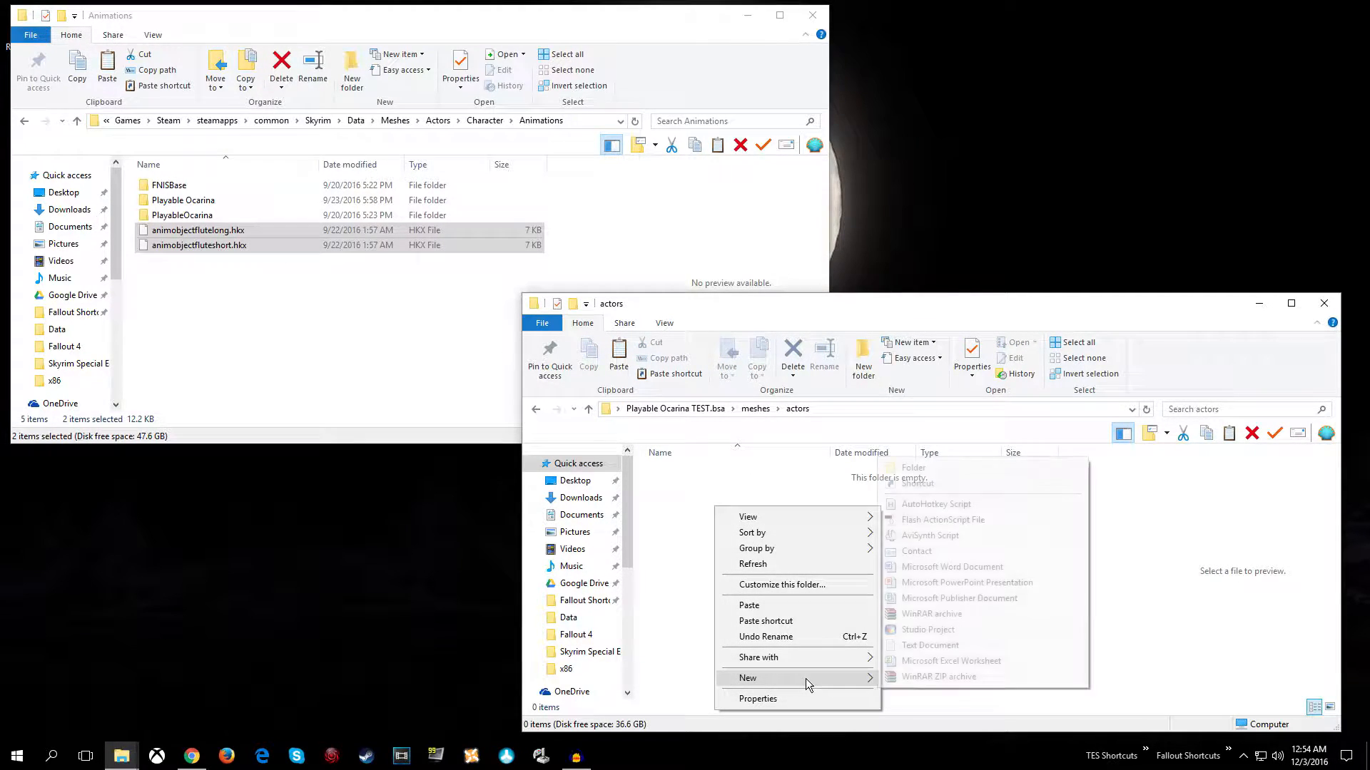
pyautogui.click(935, 469)
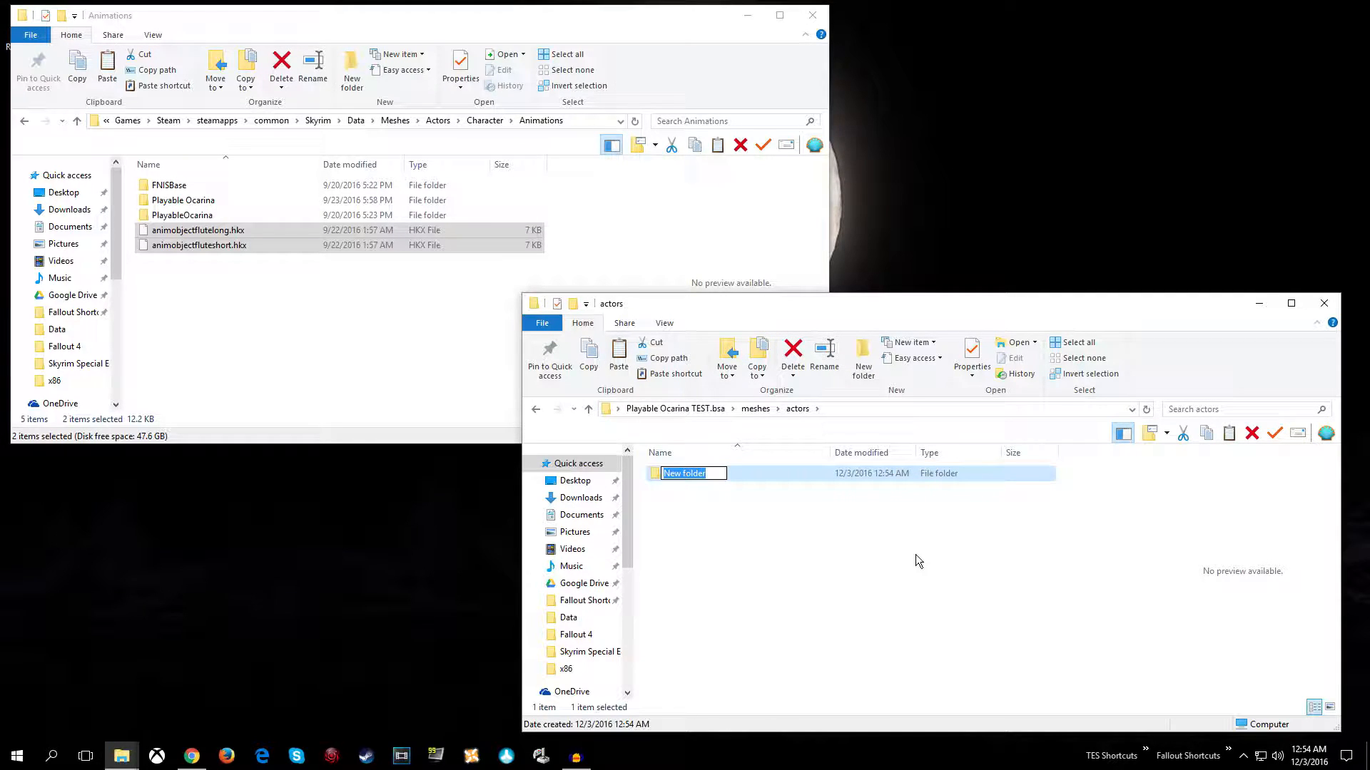
pyautogui.write('character')
pyautogui.press('Return')
pyautogui.press('Return')
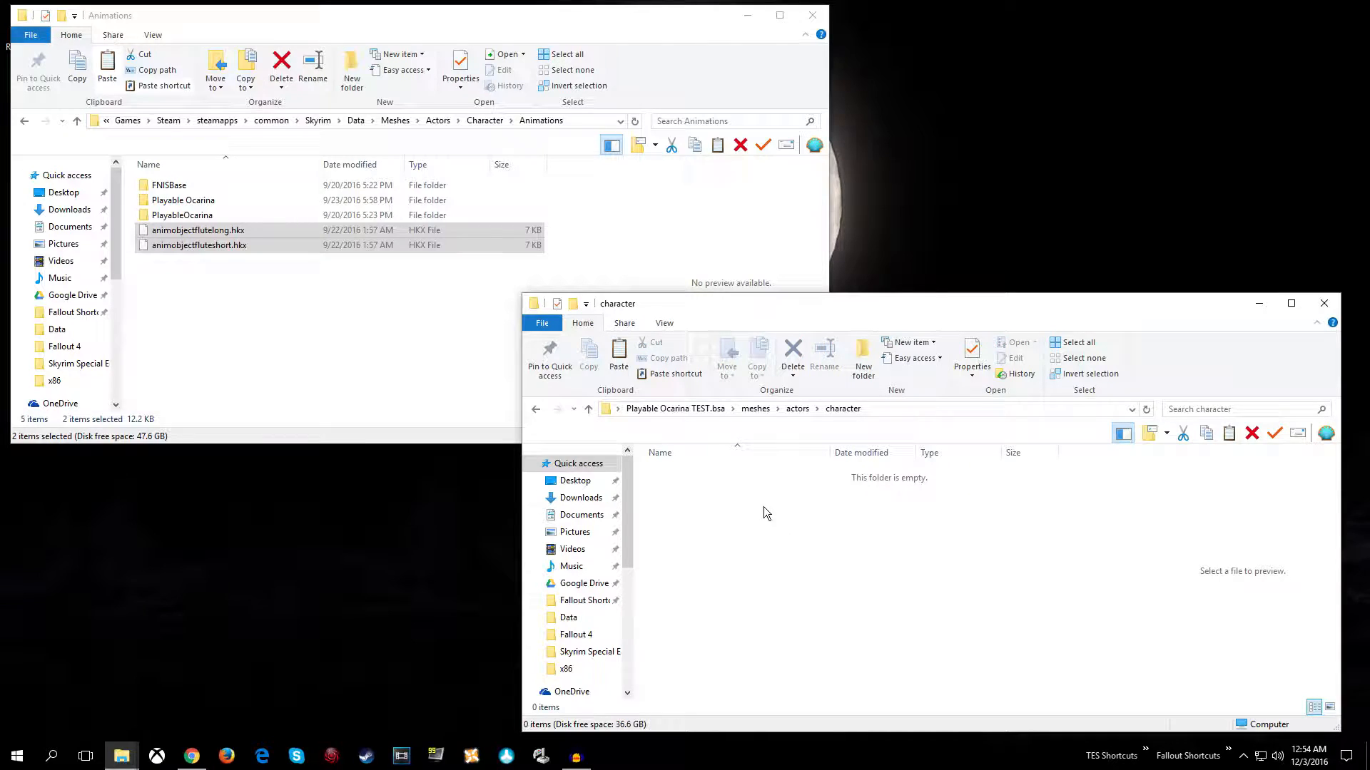
# Create a folder named animations inside the extracted character folder and open it
pyautogui.rightClick(774, 498)
pyautogui.moveTo(852, 671)
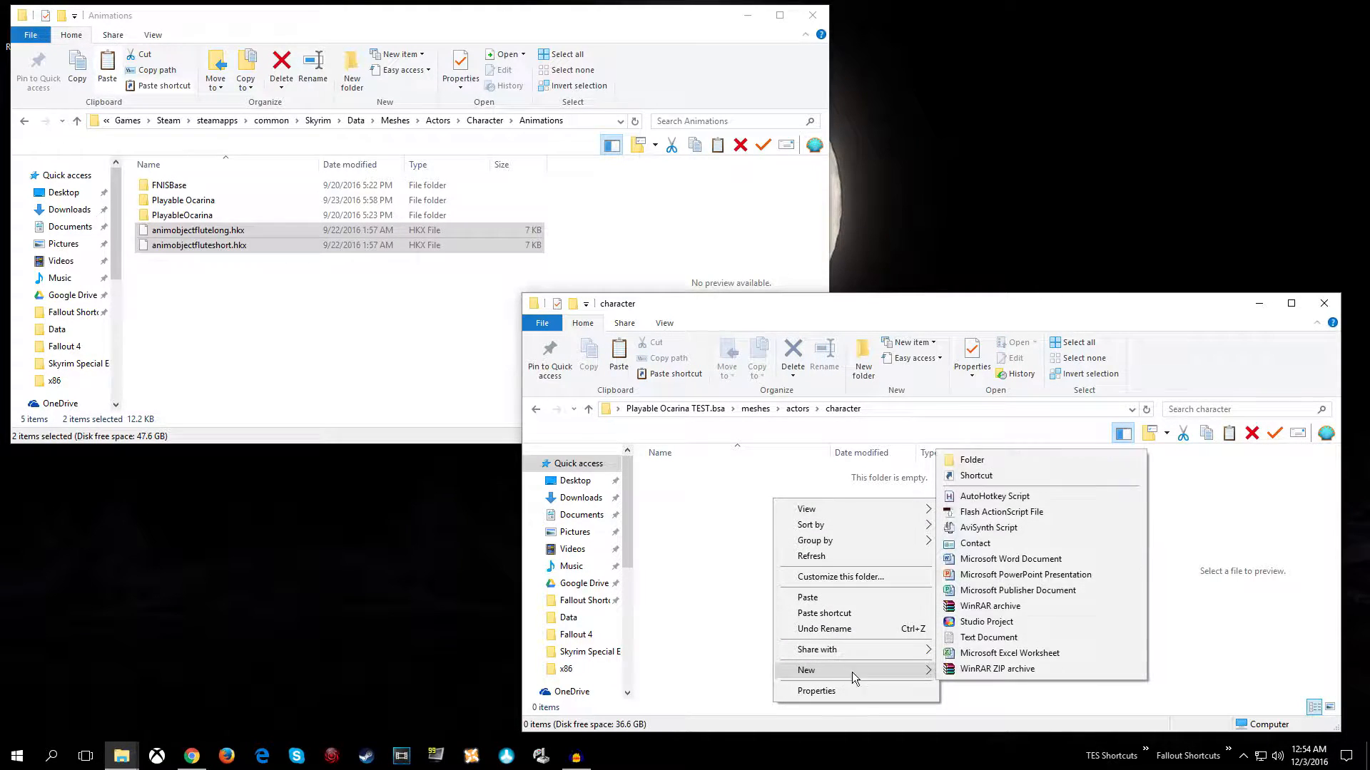
pyautogui.click(1027, 461)
pyautogui.write('nanimations')
pyautogui.press('Return')
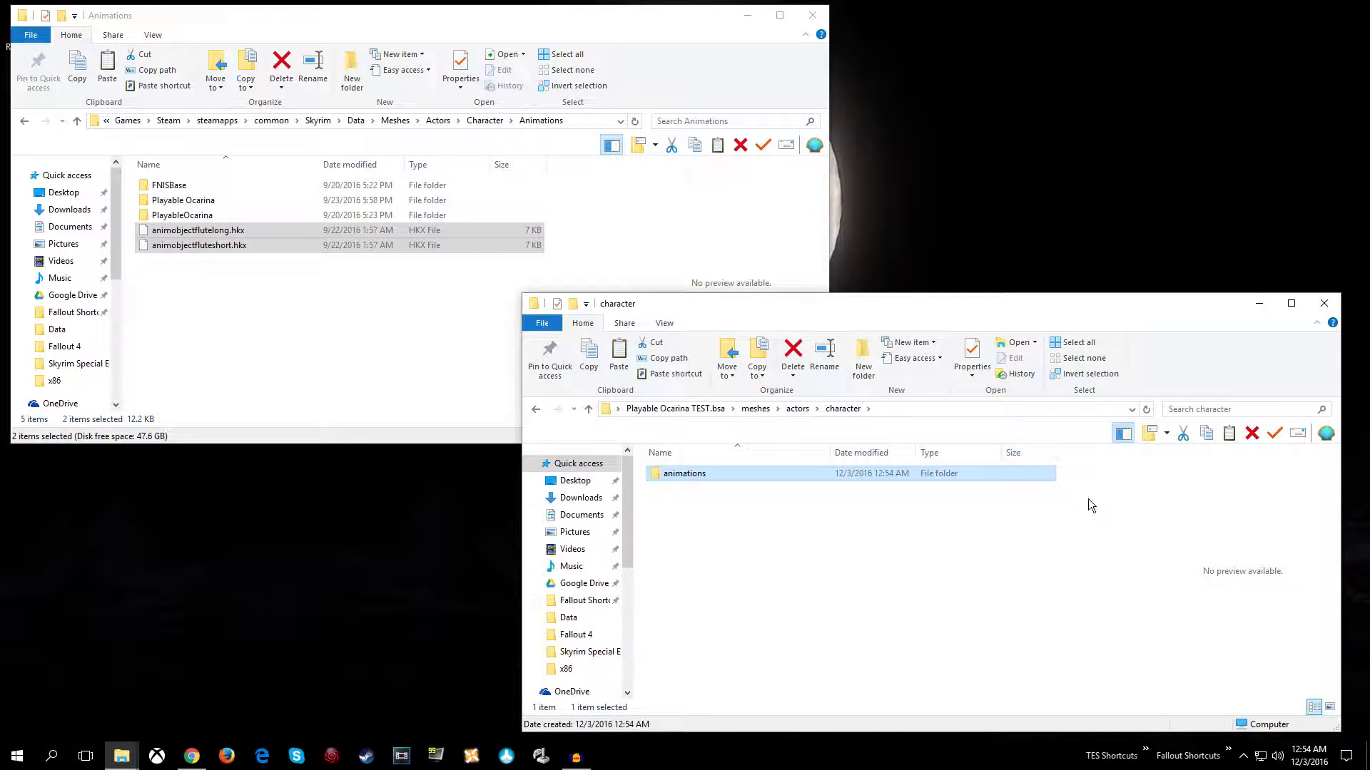
pyautogui.doubleClick(688, 475)
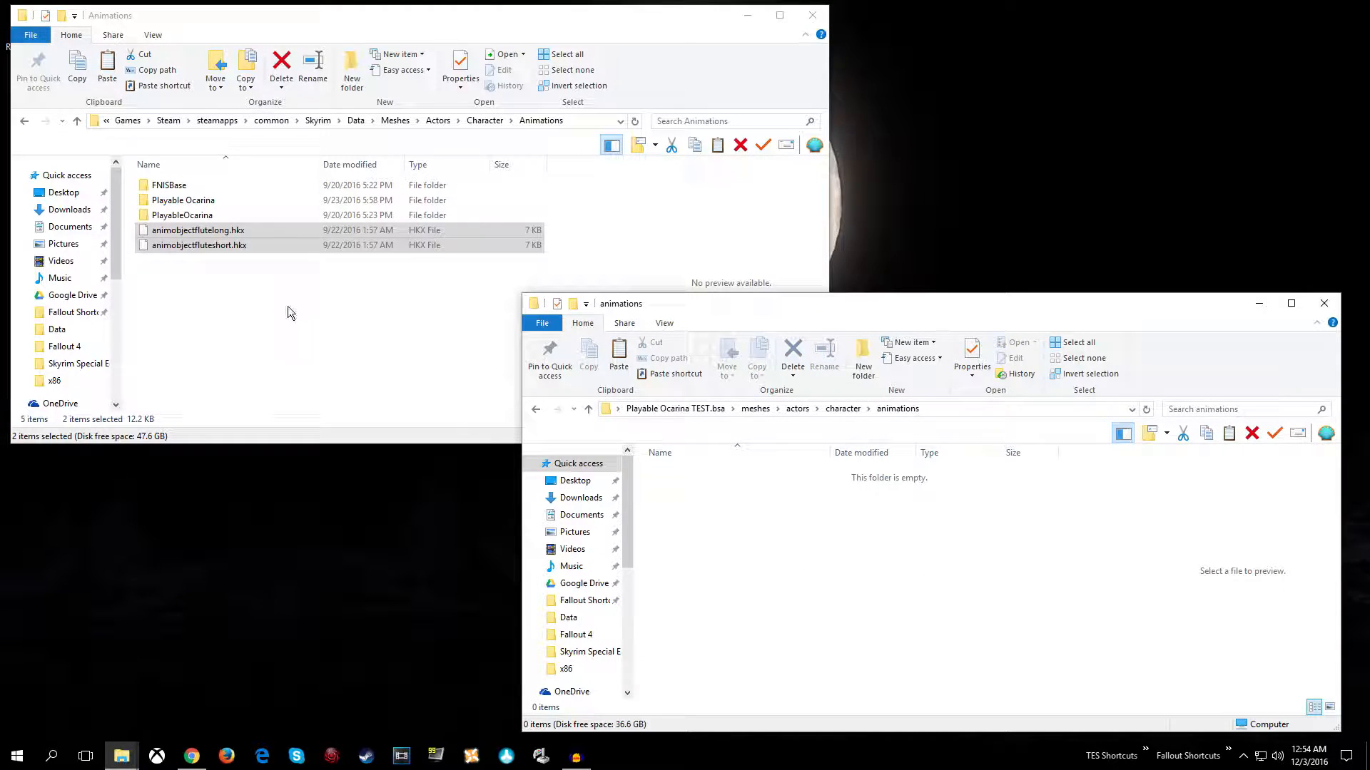
# Copy animobjectflutelong.hkx and animobjectfluteshort.hkx from Data's Animations folder into the new animations folder
pyautogui.moveTo(191, 280); pyautogui.dragTo(186, 226)
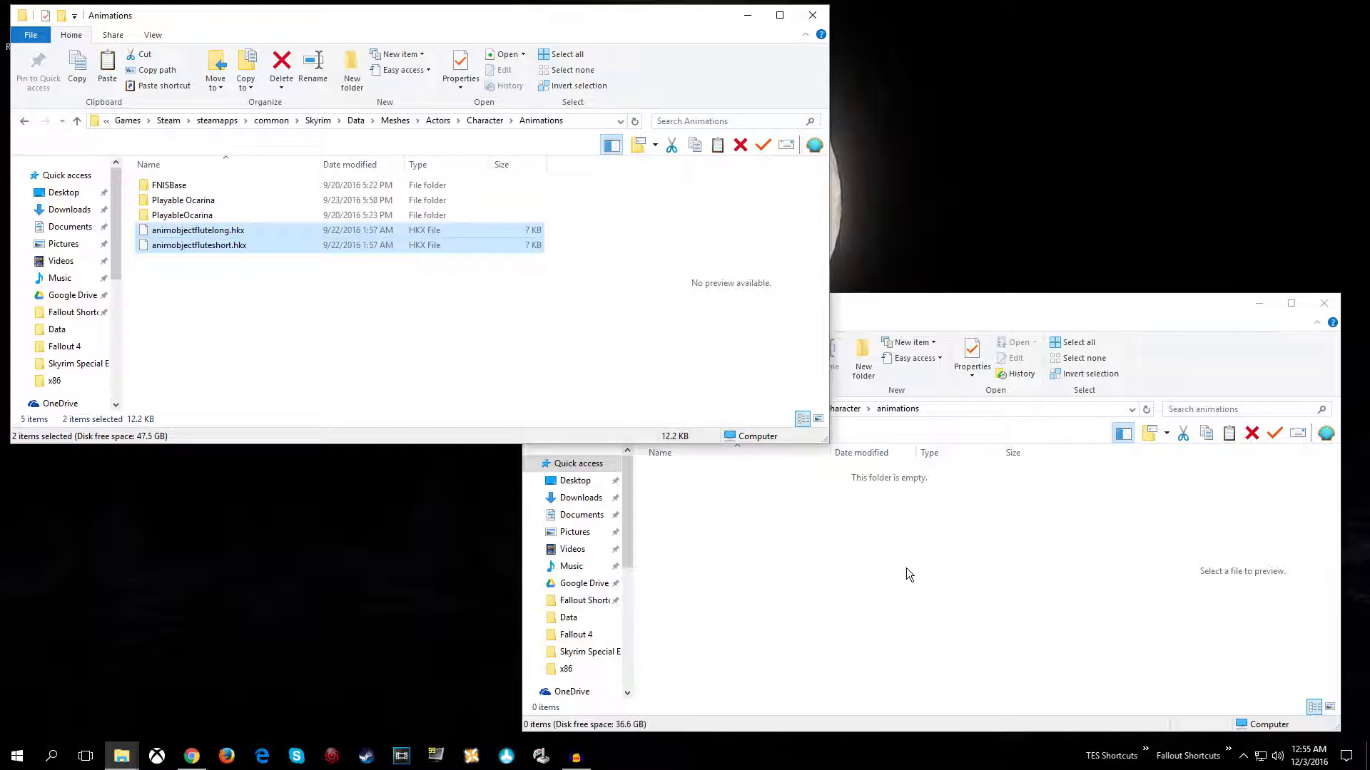
pyautogui.click(895, 562)
pyautogui.rightClick(678, 509)
pyautogui.click(738, 611)
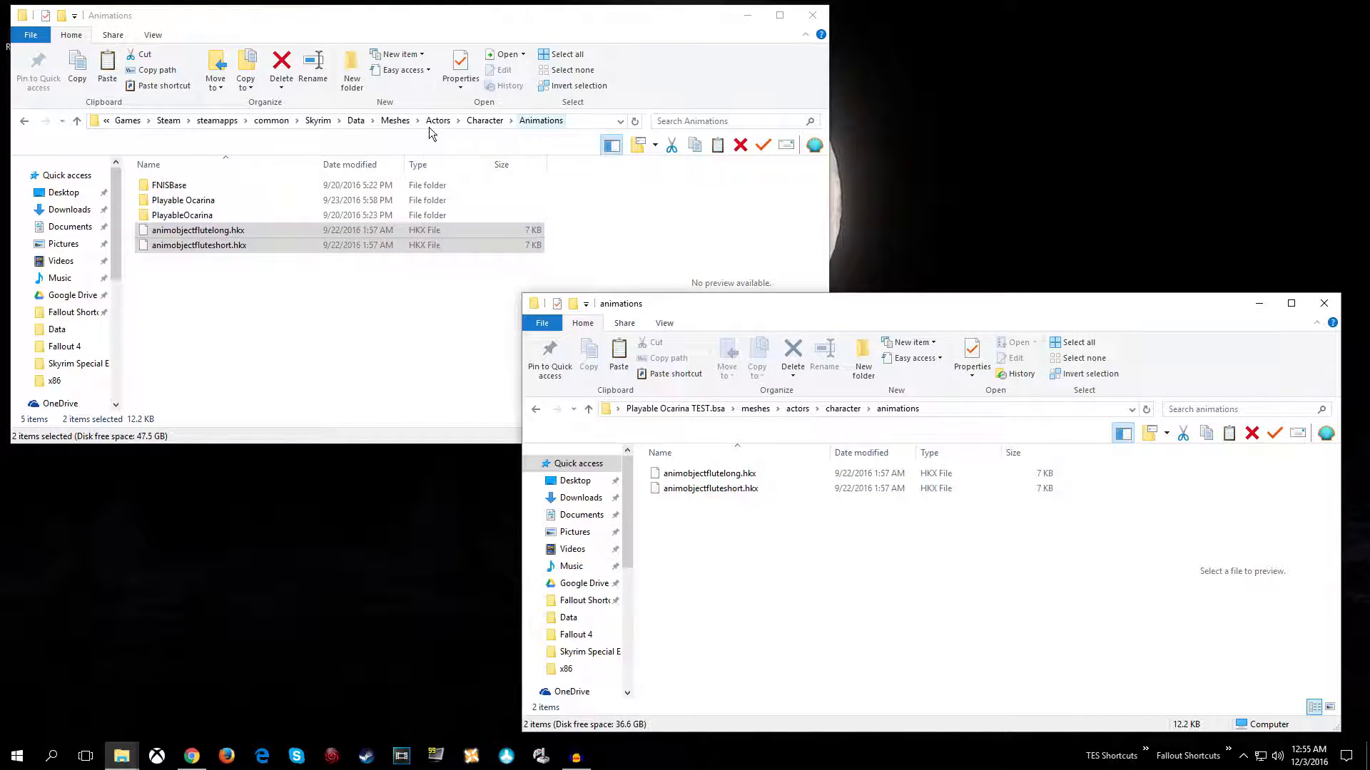
# Return to the Playable Ocarina TEST.bsa folder and reopen its meshes folder
pyautogui.click(696, 408)
pyautogui.moveTo(717, 604)
pyautogui.mouseDown()
pyautogui.moveTo(632, 412)
pyautogui.moveTo(703, 619)
pyautogui.mouseUp()
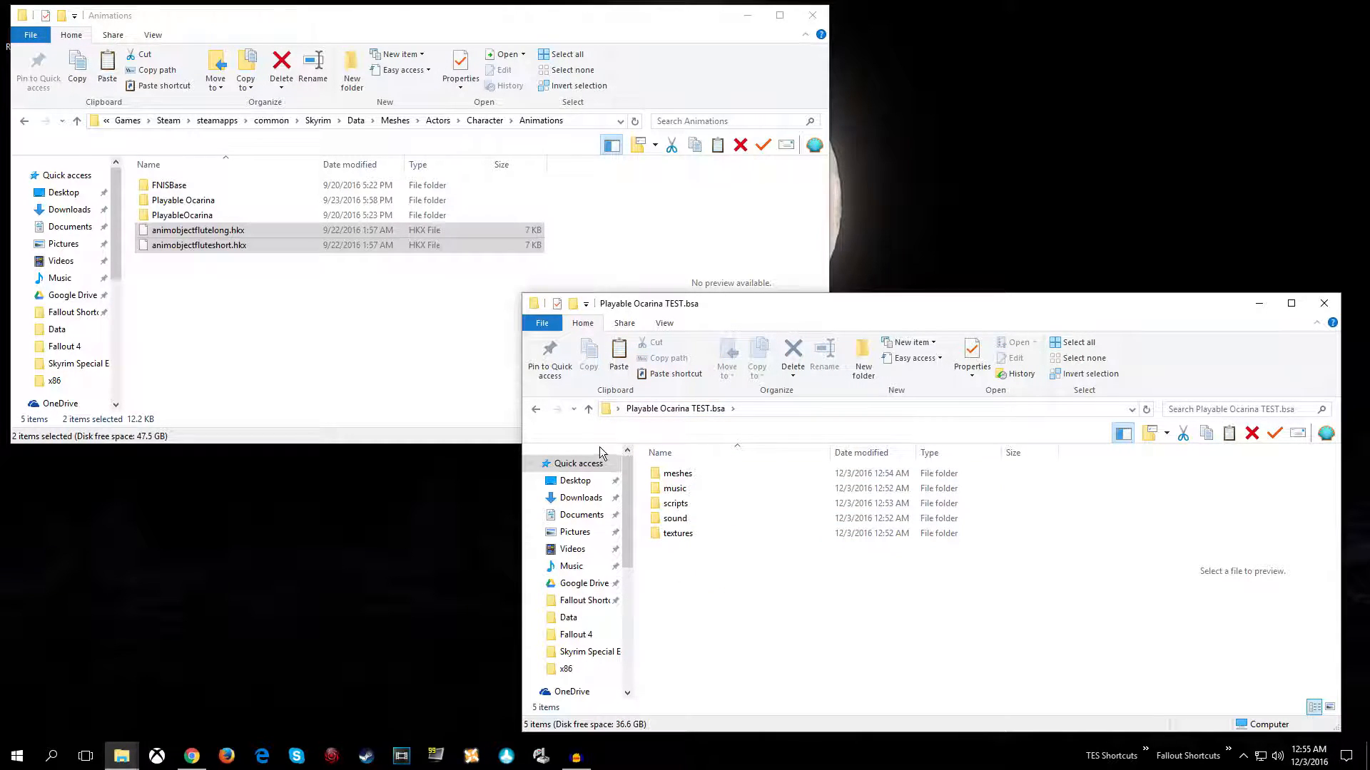
pyautogui.moveTo(701, 571)
pyautogui.mouseDown()
pyautogui.moveTo(678, 457)
pyautogui.moveTo(712, 585)
pyautogui.mouseUp()
pyautogui.moveTo(707, 611); pyautogui.dragTo(702, 588)
pyautogui.doubleClick(676, 475)
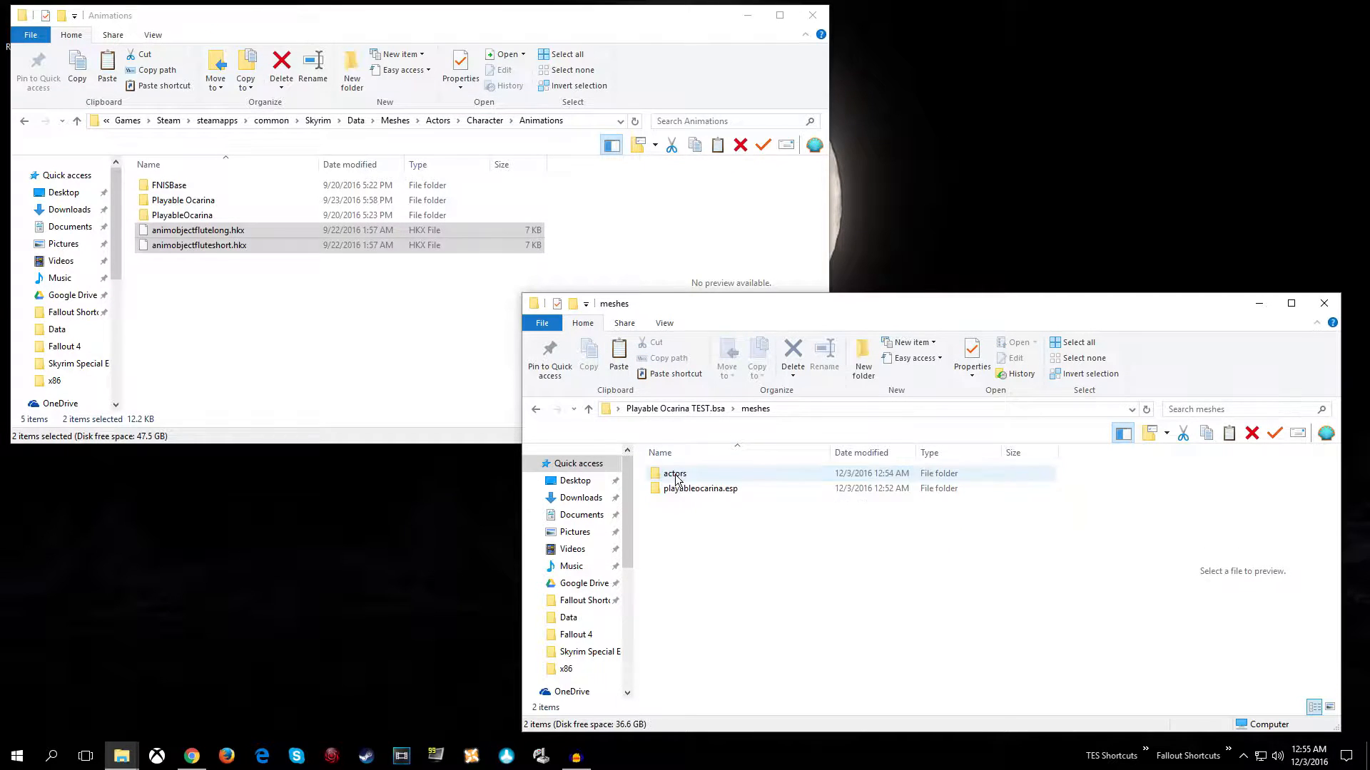
# Open AnimObjects in Data's Meshes folder and copy animobjectflute.nif to the clipboard
pyautogui.click(442, 121)
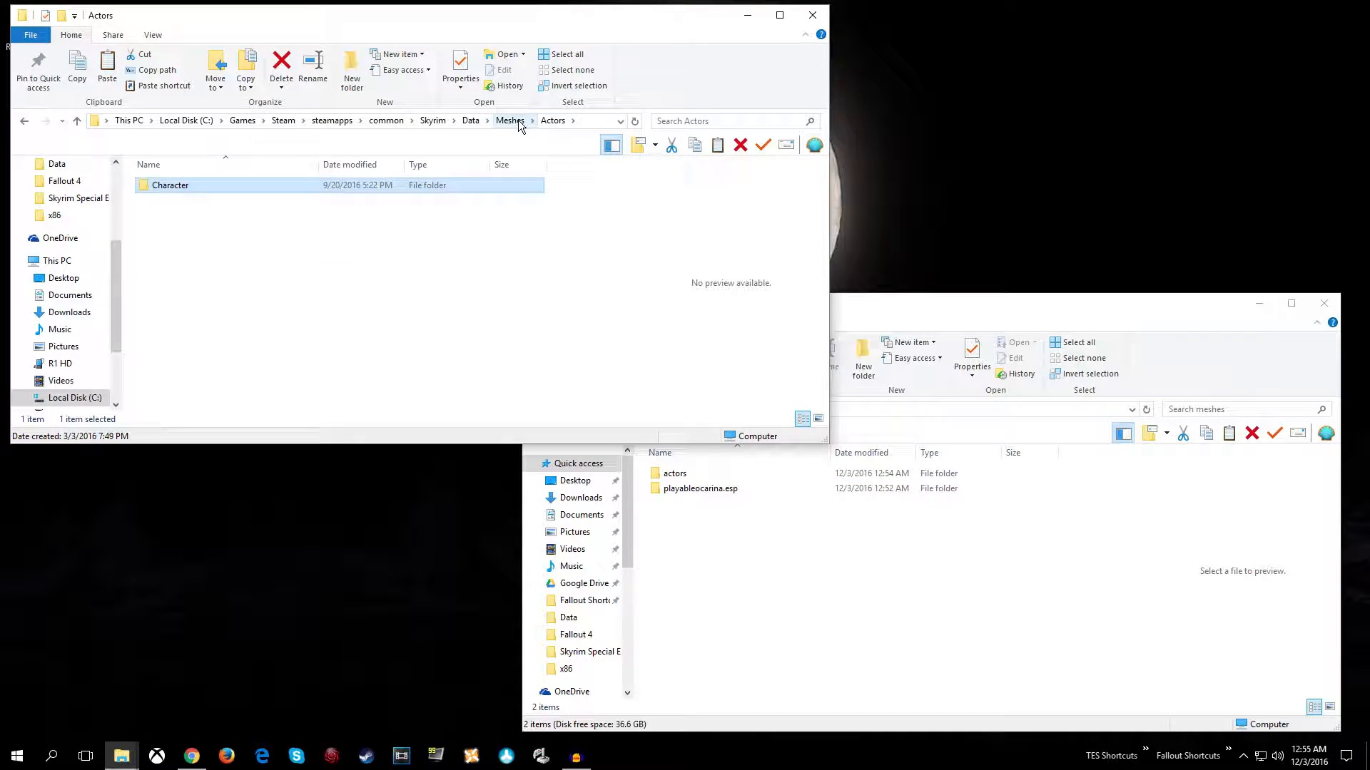
pyautogui.click(518, 120)
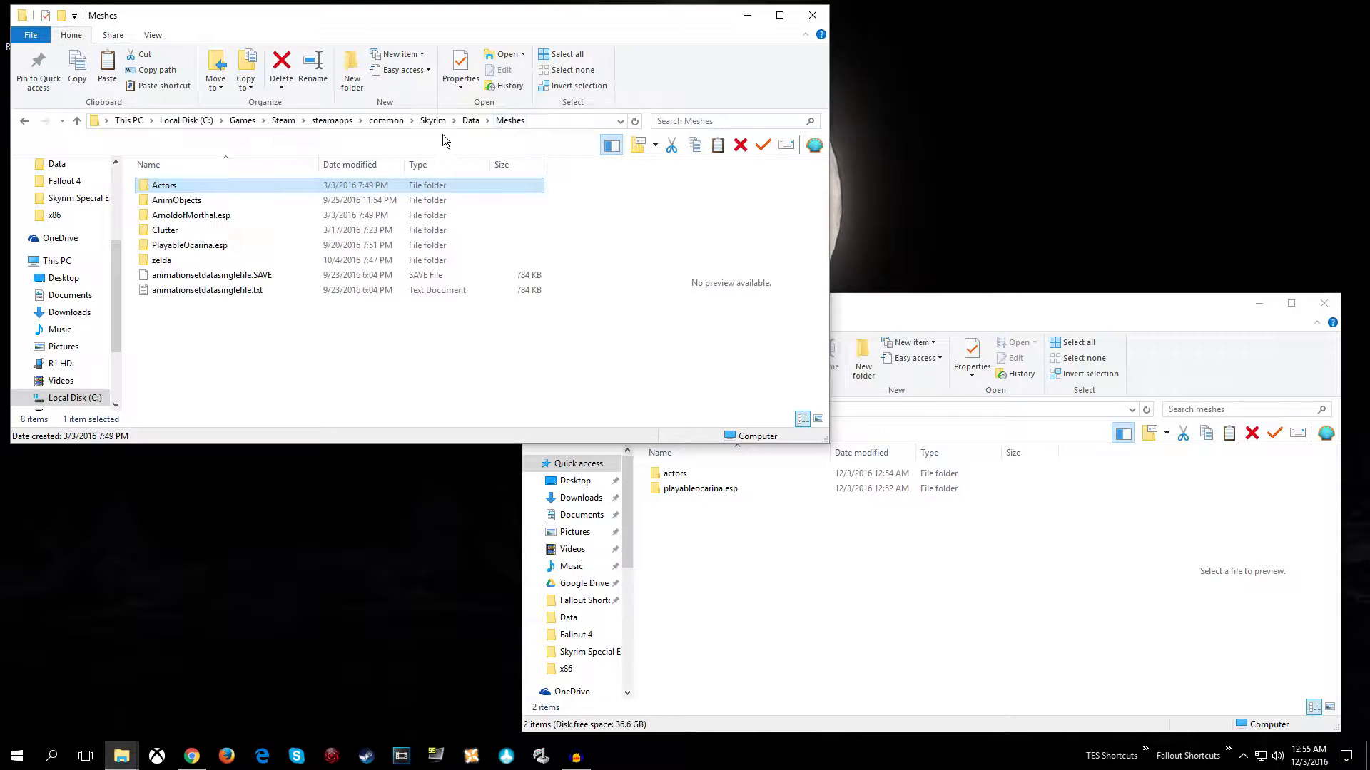
pyautogui.click(197, 204)
pyautogui.doubleClick(198, 203)
pyautogui.click(194, 204)
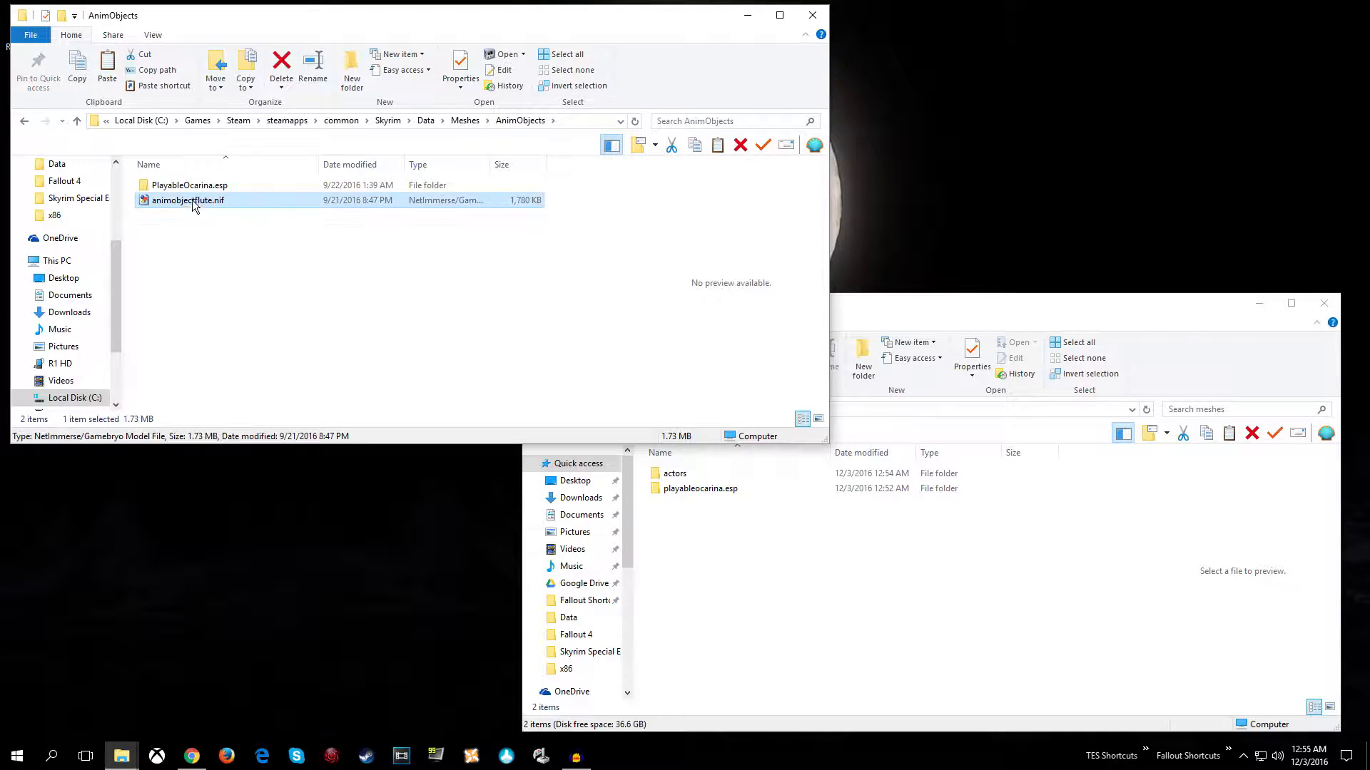
pyautogui.rightClick(184, 201)
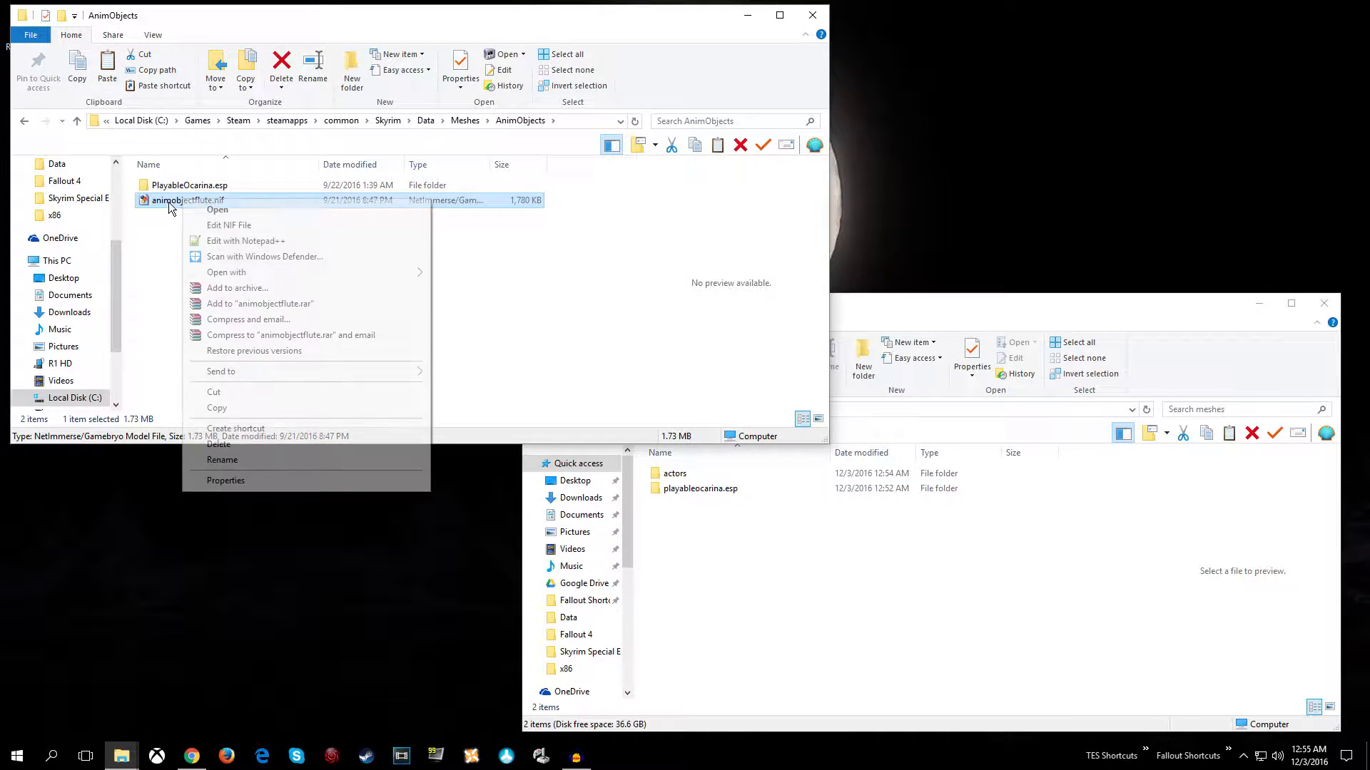
pyautogui.click(249, 406)
# Create a folder named animobjects in the extracted meshes folder and paste animobjectflute.nif into it
pyautogui.click(733, 566)
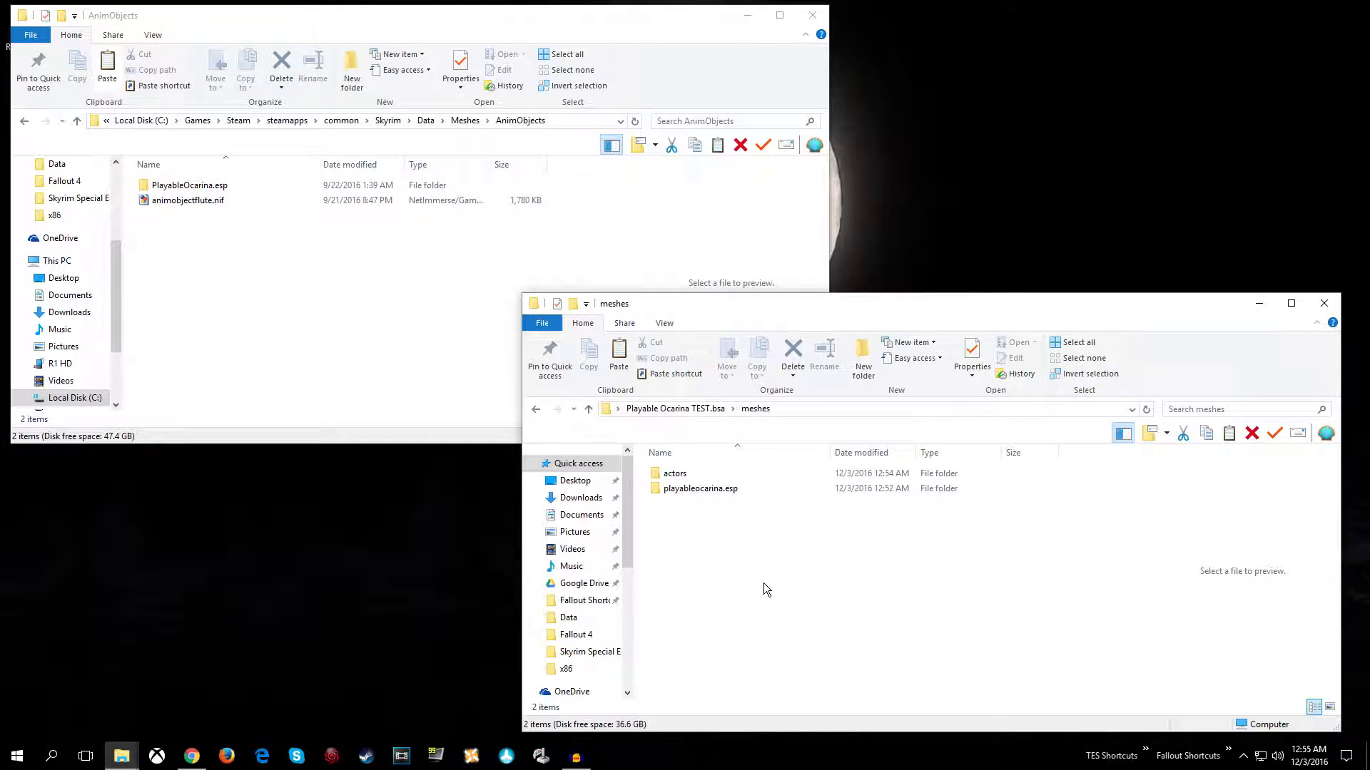
pyautogui.rightClick(679, 518)
pyautogui.moveTo(760, 689)
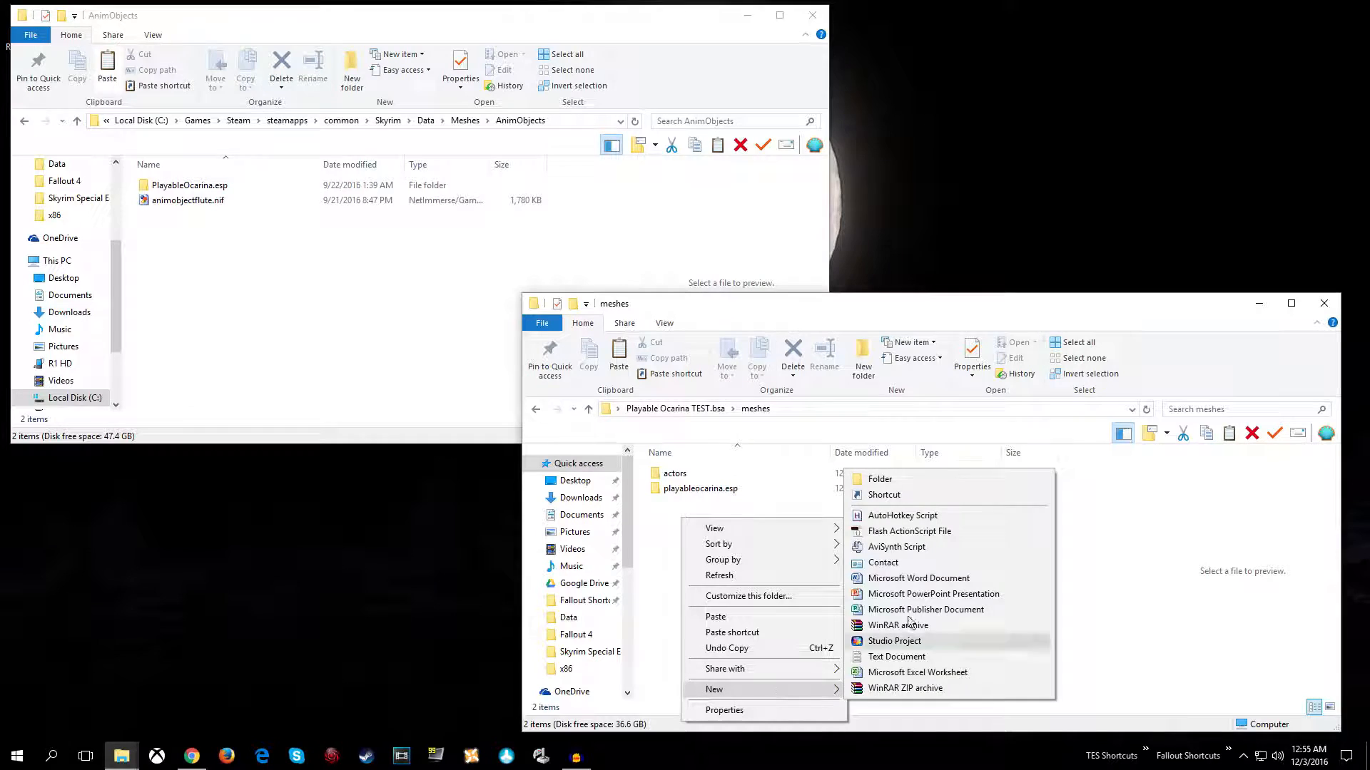
pyautogui.click(898, 476)
pyautogui.write('animobjects')
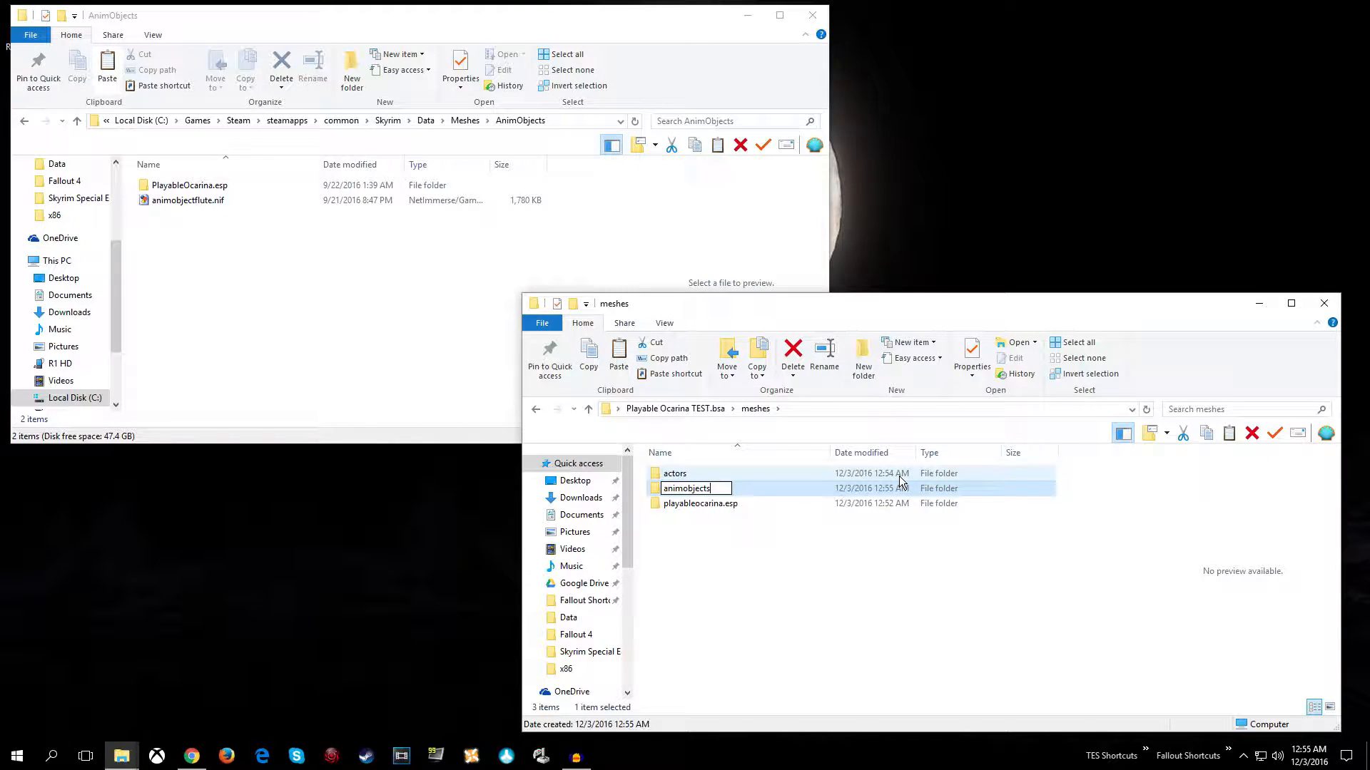
pyautogui.press('Return')
pyautogui.press('Return')
pyautogui.rightClick(688, 486)
pyautogui.click(759, 586)
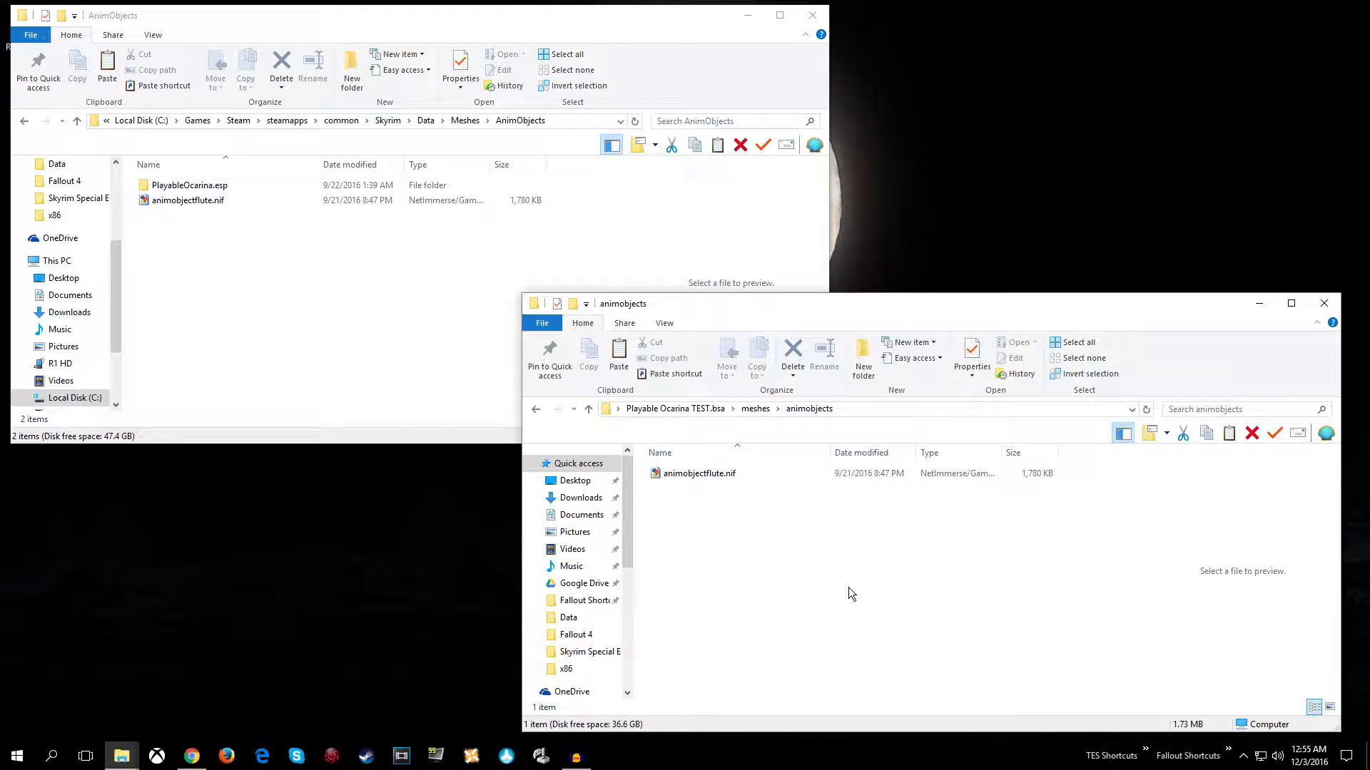
# Copy Playable Ocarina.esp from Skyrim's Data folder into the root of the Playable Ocarina TEST.bsa folder
pyautogui.click(758, 409)
pyautogui.click(703, 409)
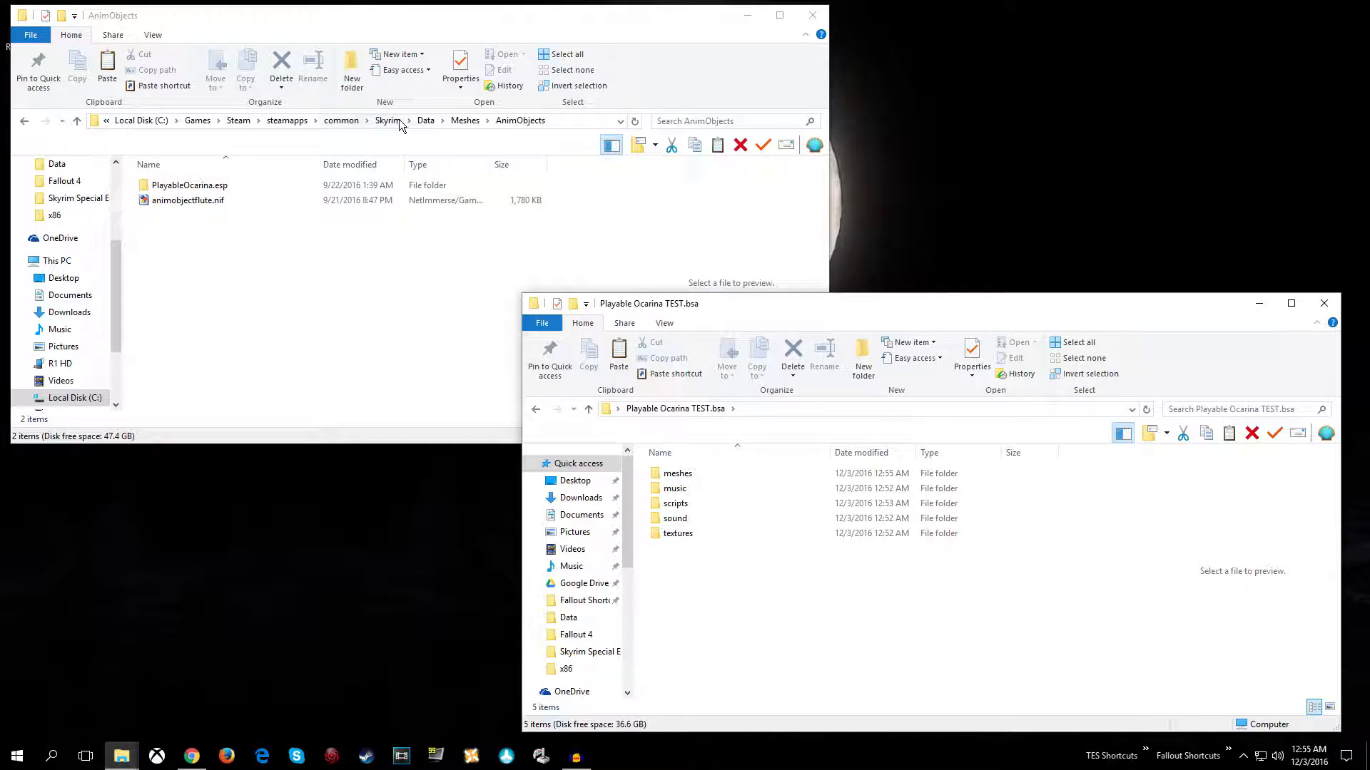
pyautogui.click(423, 121)
pyautogui.scroll(-11, 229, 300)
pyautogui.scroll(2, 248, 325)
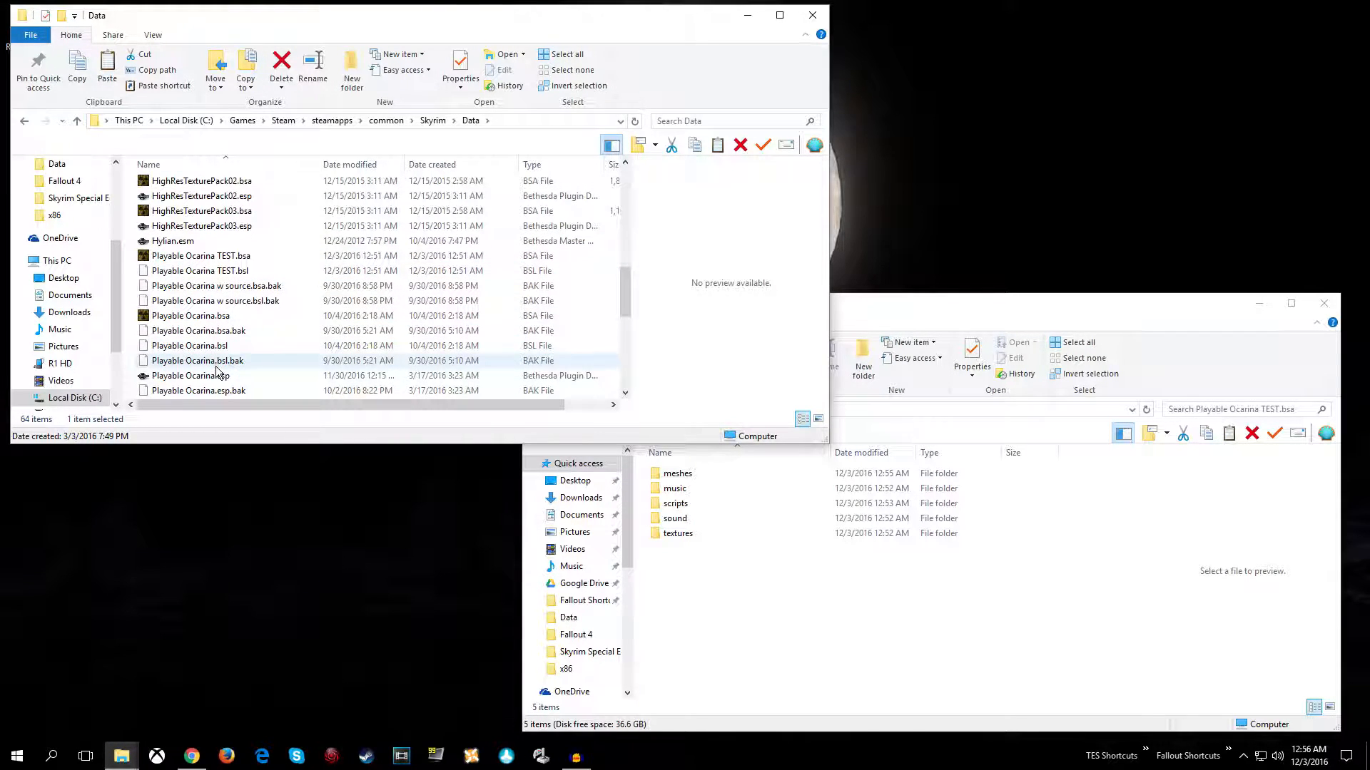
pyautogui.click(217, 374)
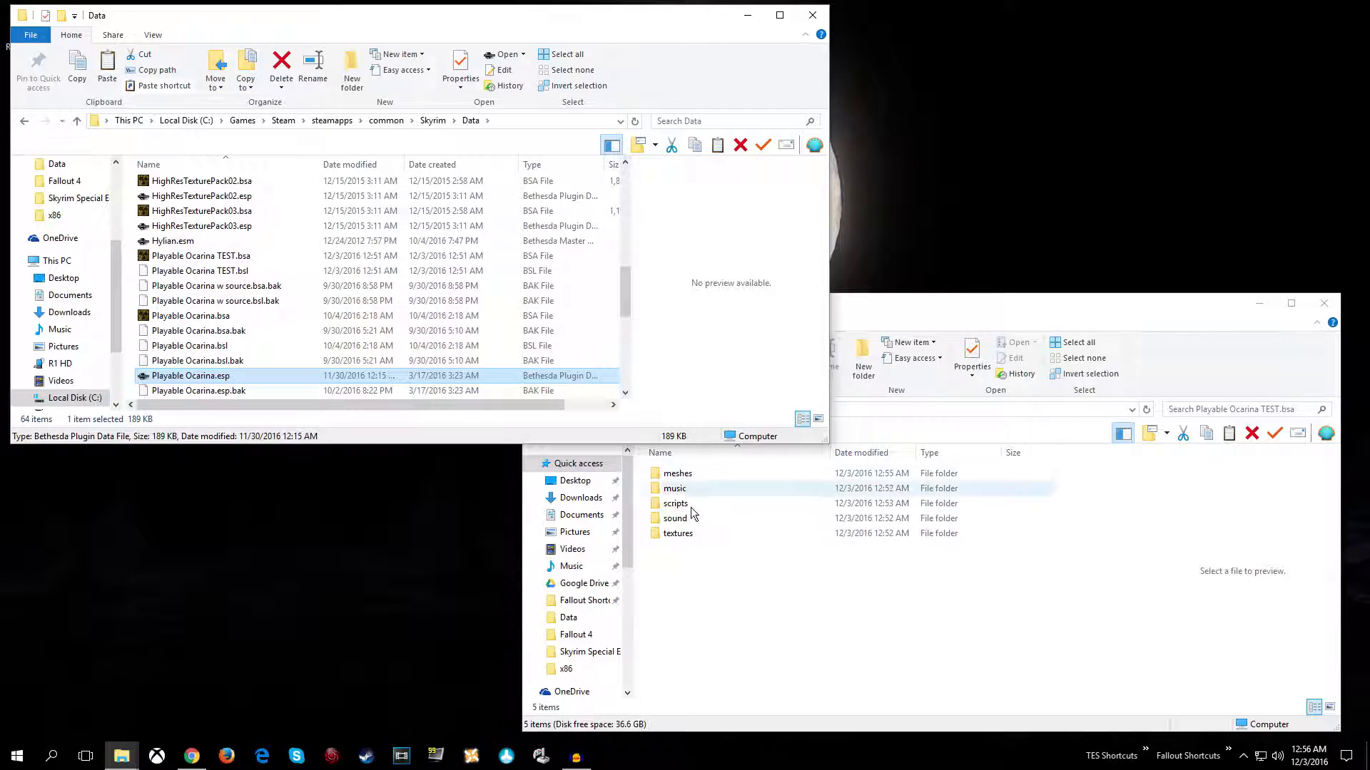
pyautogui.rightClick(689, 599)
pyautogui.click(738, 485)
pyautogui.click(712, 598)
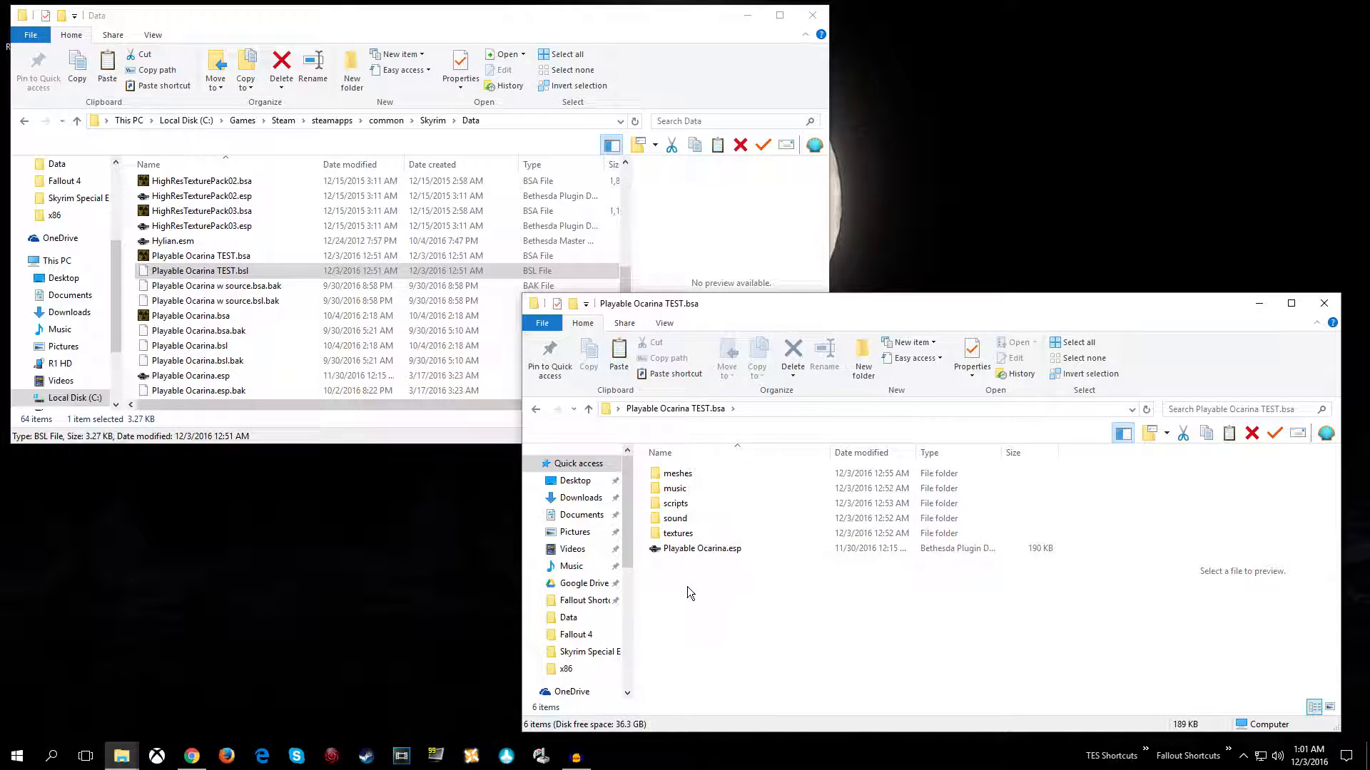
# Pack all five folders and Playable Ocarina.esp in the Playable Ocarina TEST.bsa folder into a RAR archive
pyautogui.moveTo(682, 597); pyautogui.dragTo(689, 464)
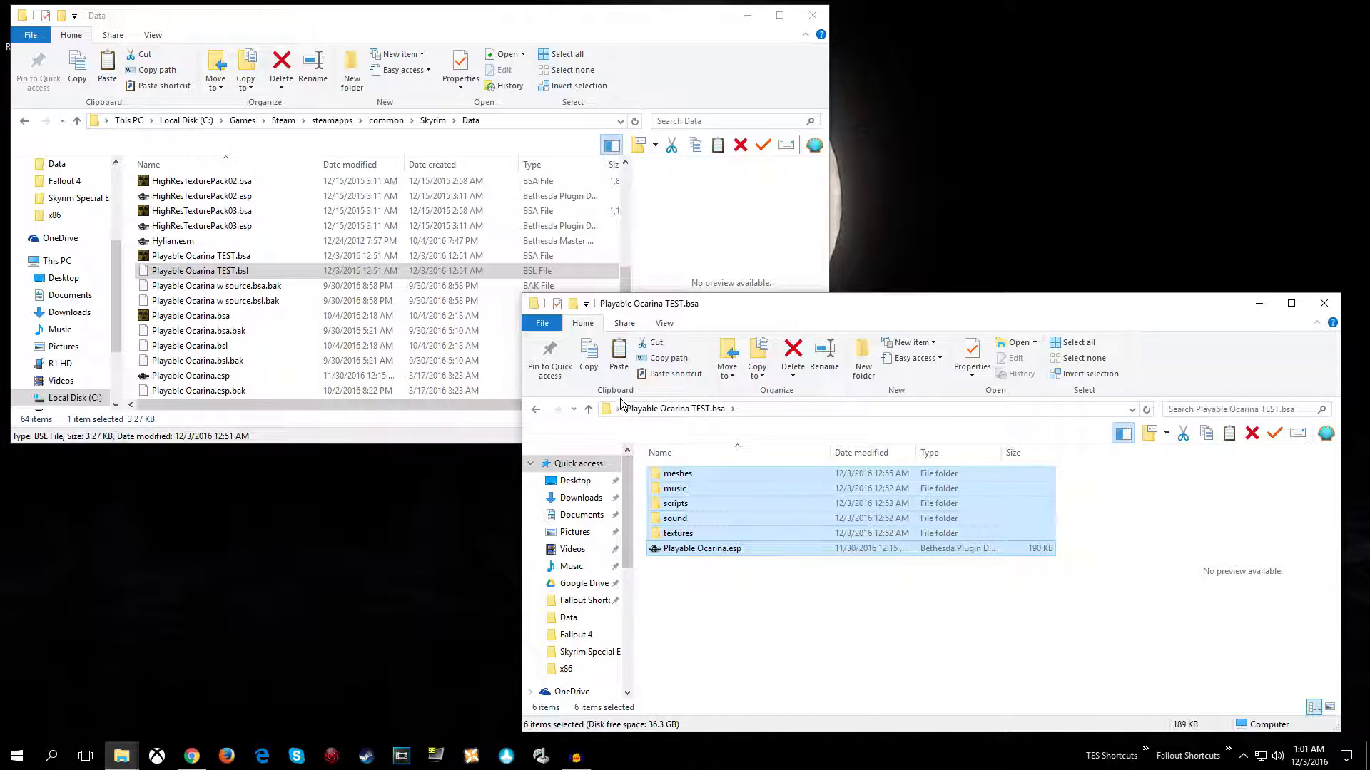
pyautogui.rightClick(691, 495)
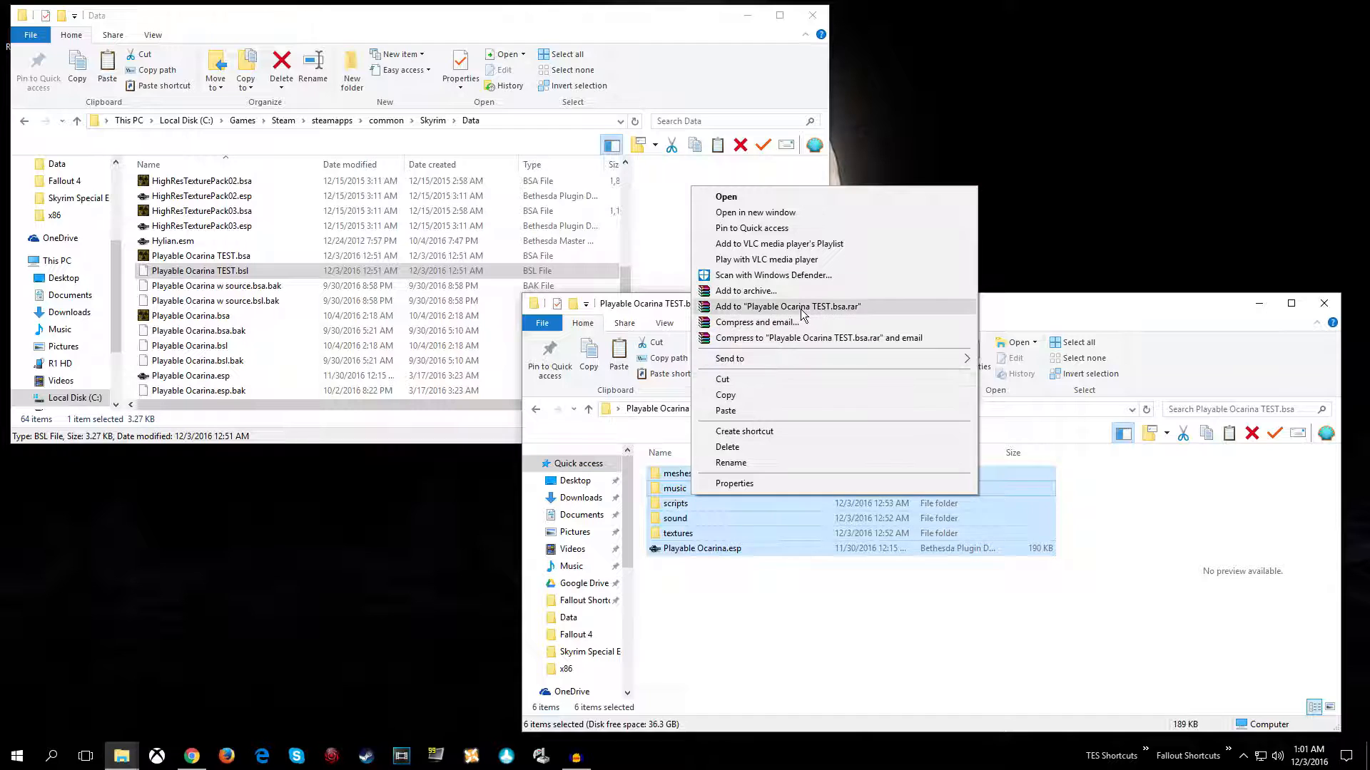
pyautogui.click(775, 308)
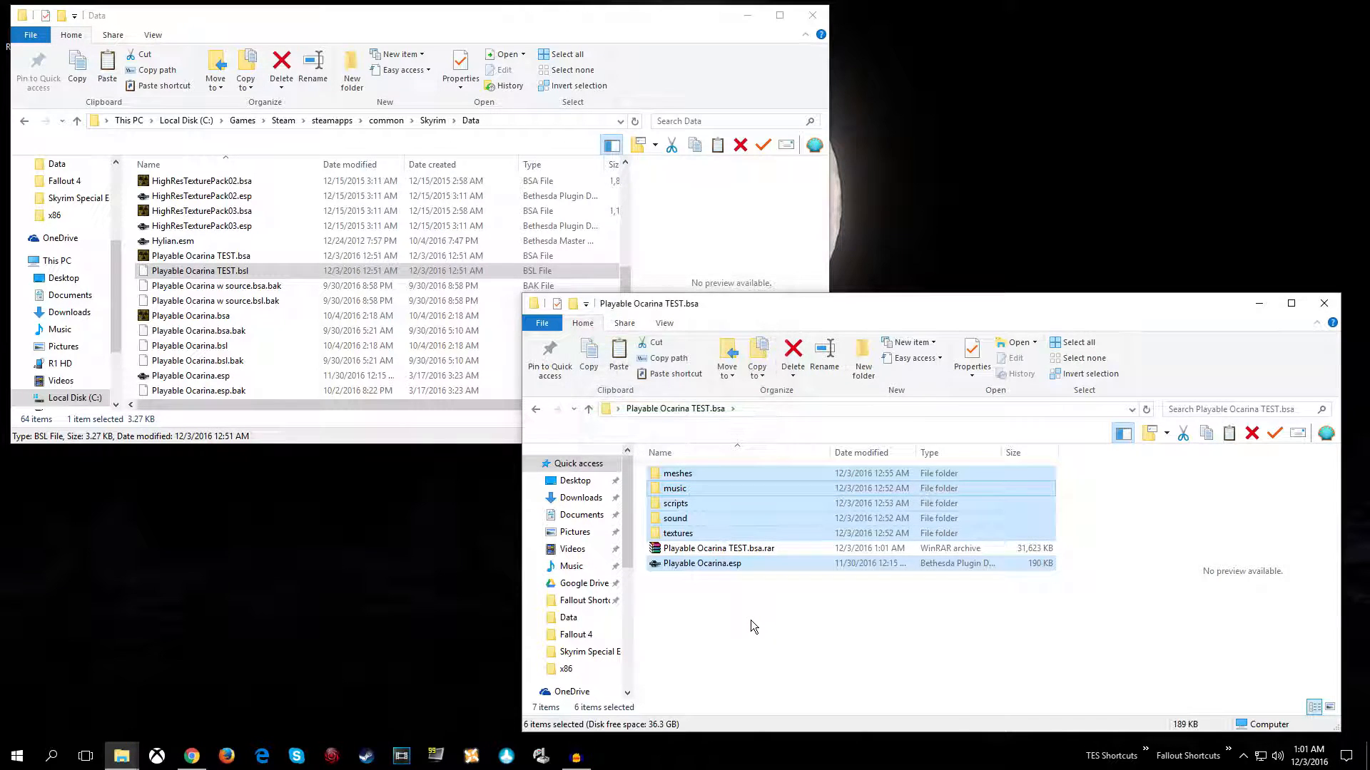
# Rename the new RAR archive as Playable_Ocarina_0.5.1.rar
pyautogui.click(738, 548)
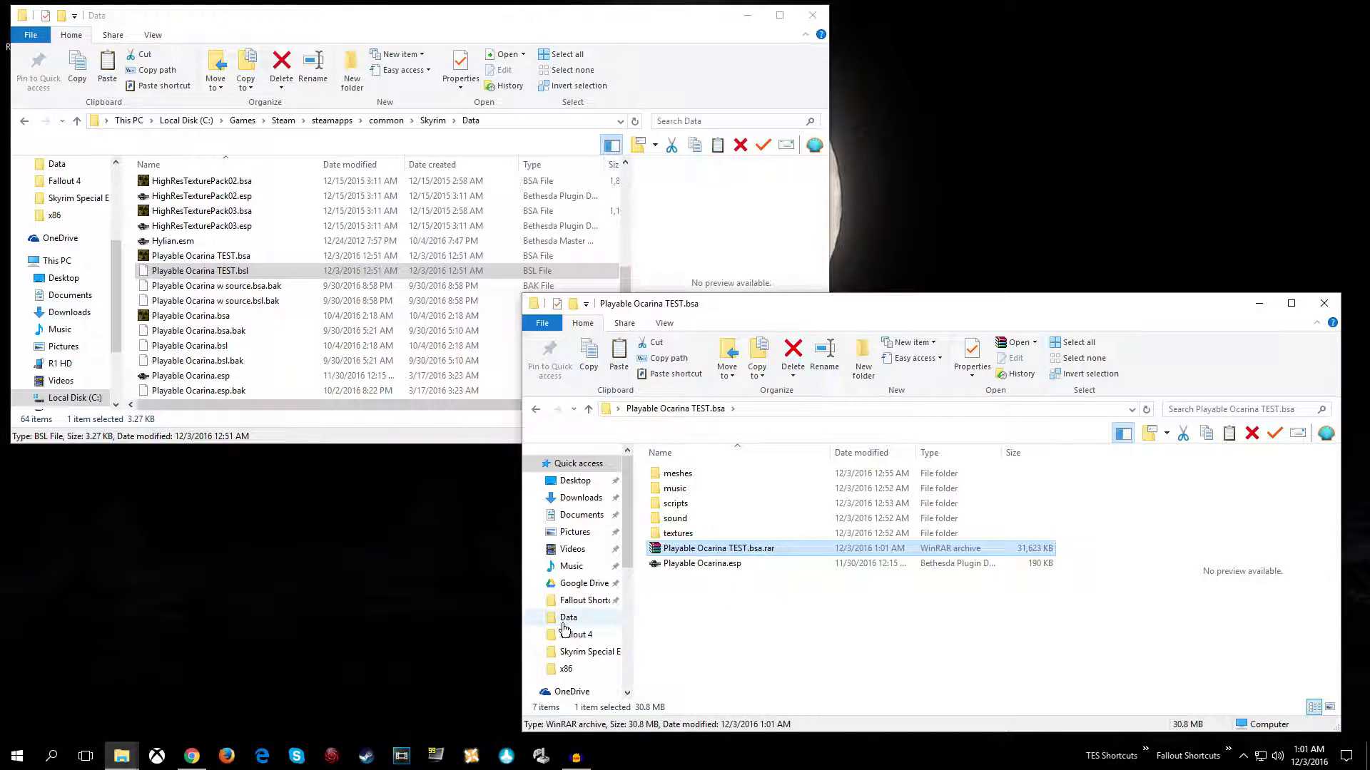
pyautogui.press('F2')
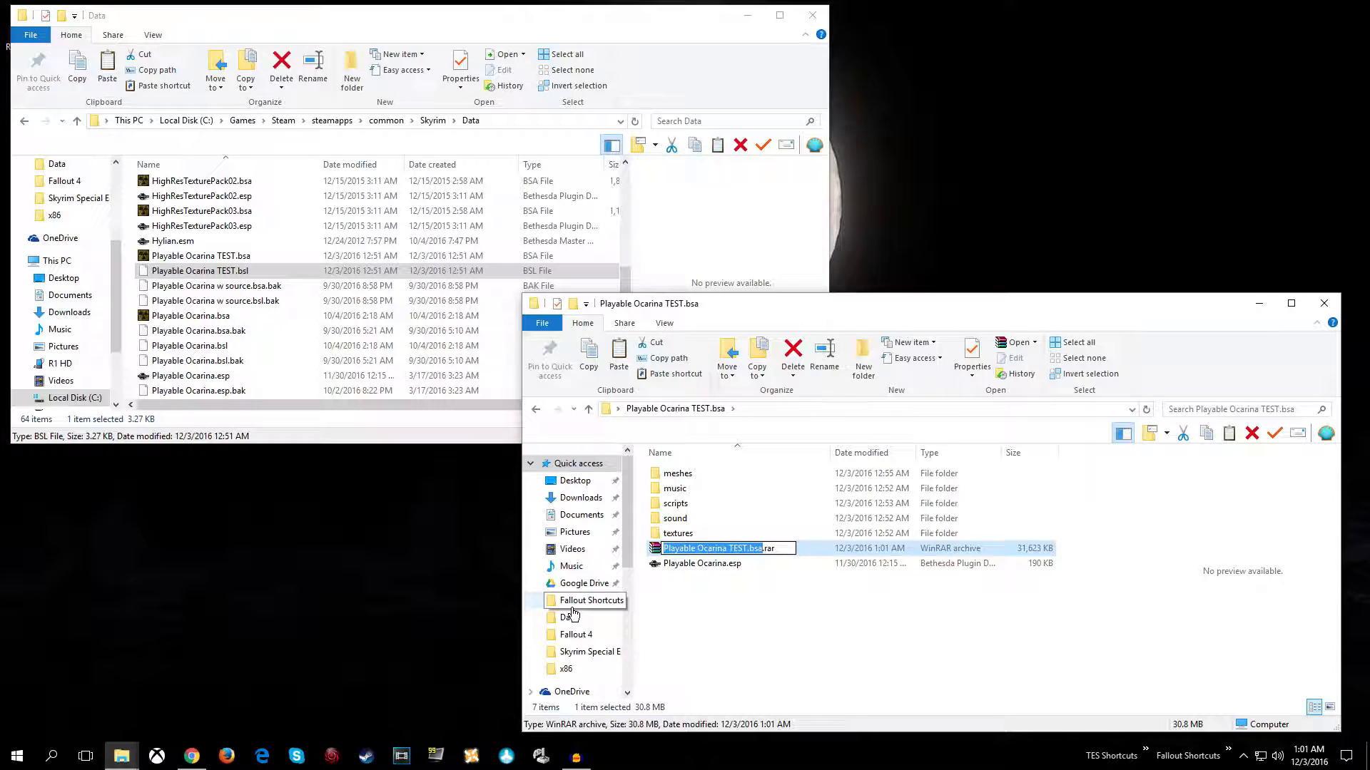
pyautogui.write('Playable_Ocarina')
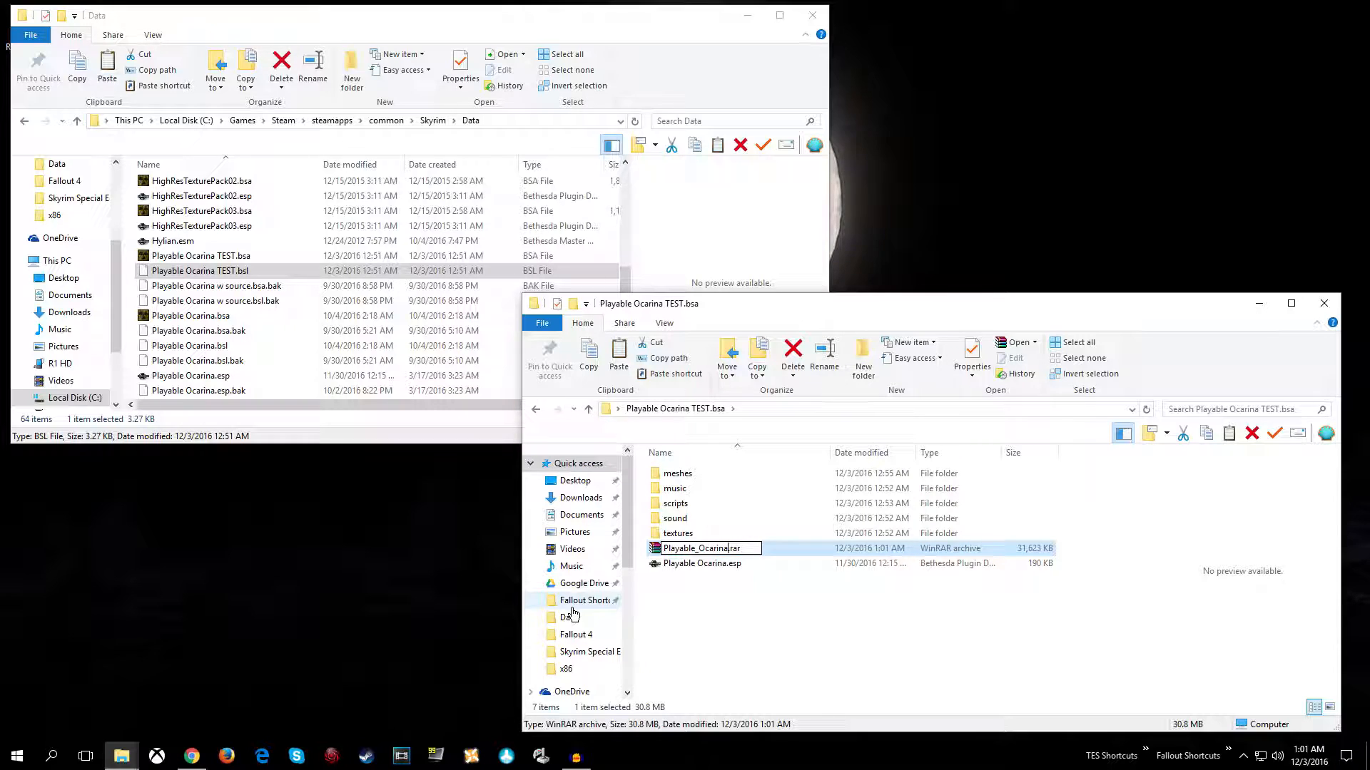
pyautogui.write('_05')
pyautogui.press('BackSpace')
pyautogui.write('.5')
pyautogui.write('.1')
pyautogui.press('Return')
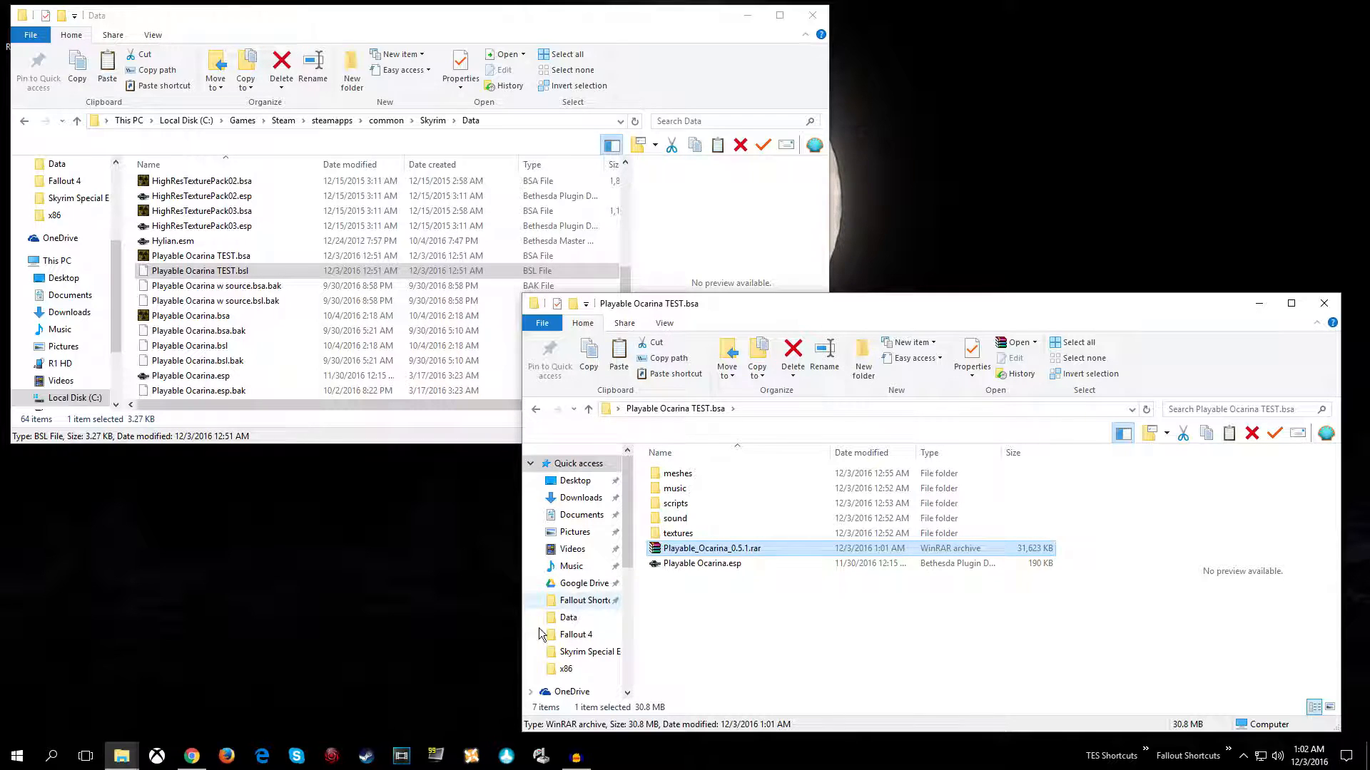
pyautogui.click(808, 610)
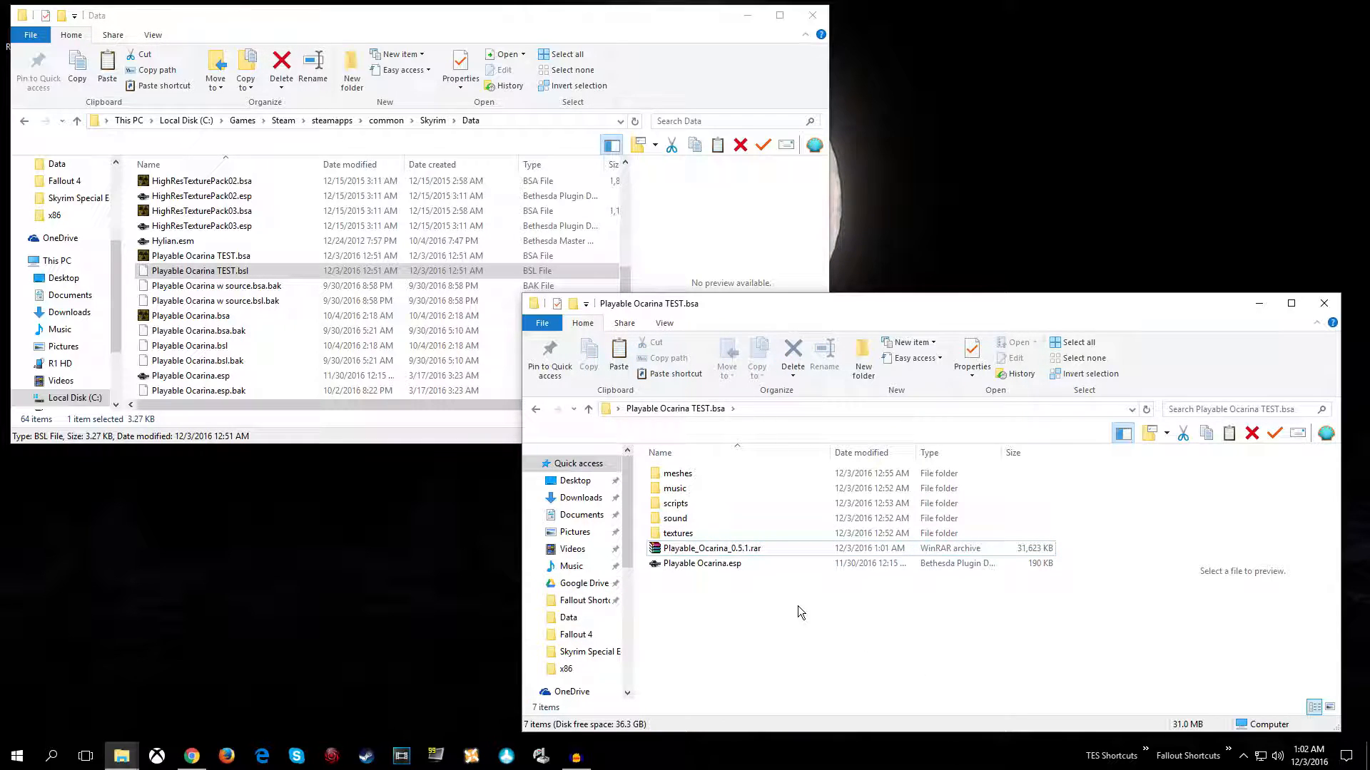
pyautogui.click(731, 553)
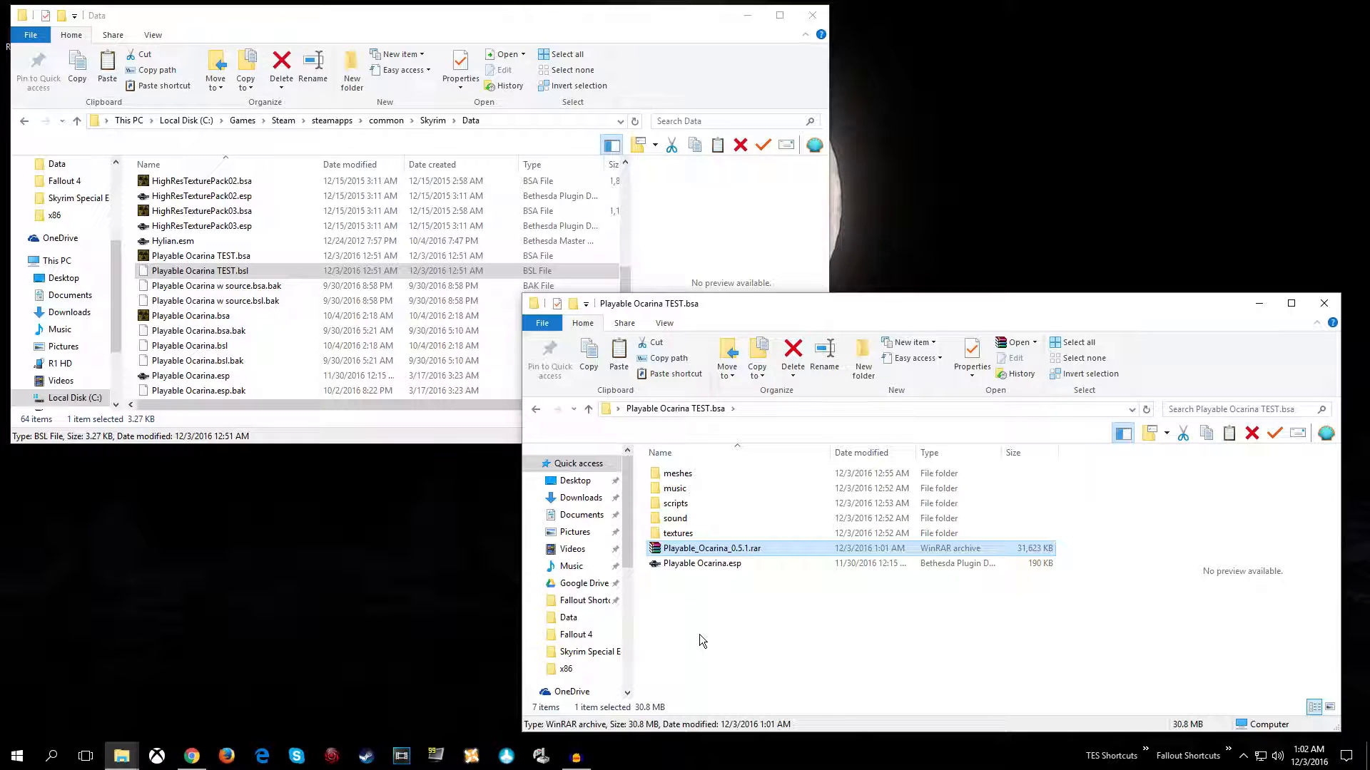
pyautogui.click(189, 271)
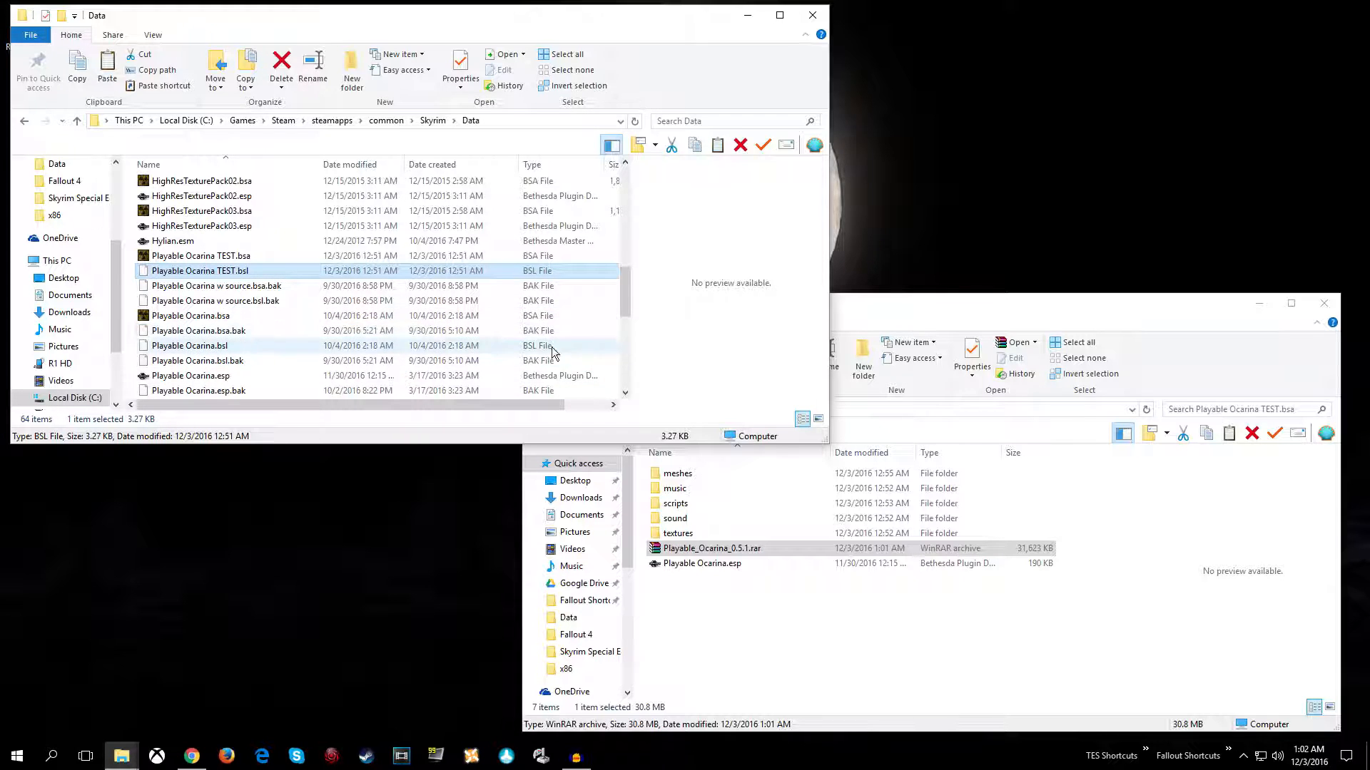
pyautogui.click(746, 14)
pyautogui.click(706, 611)
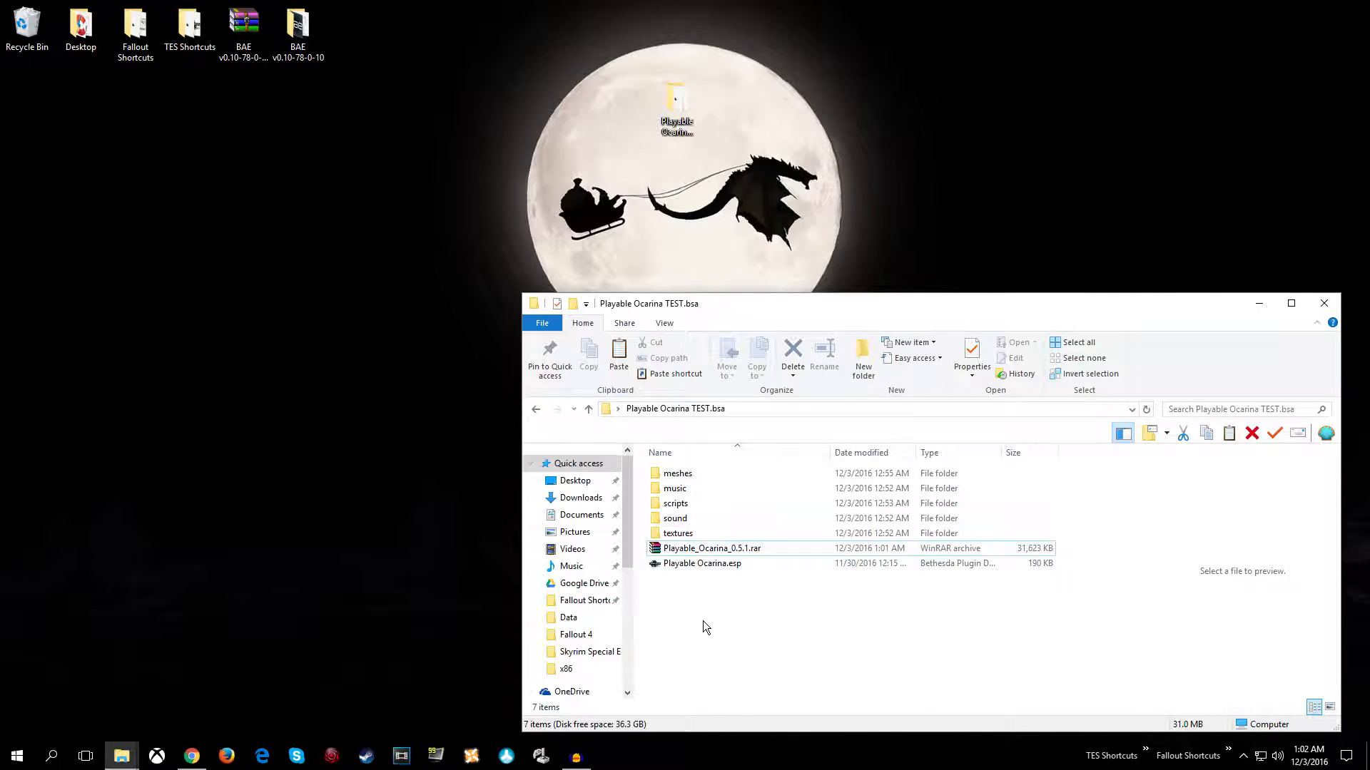
pyautogui.click(714, 549)
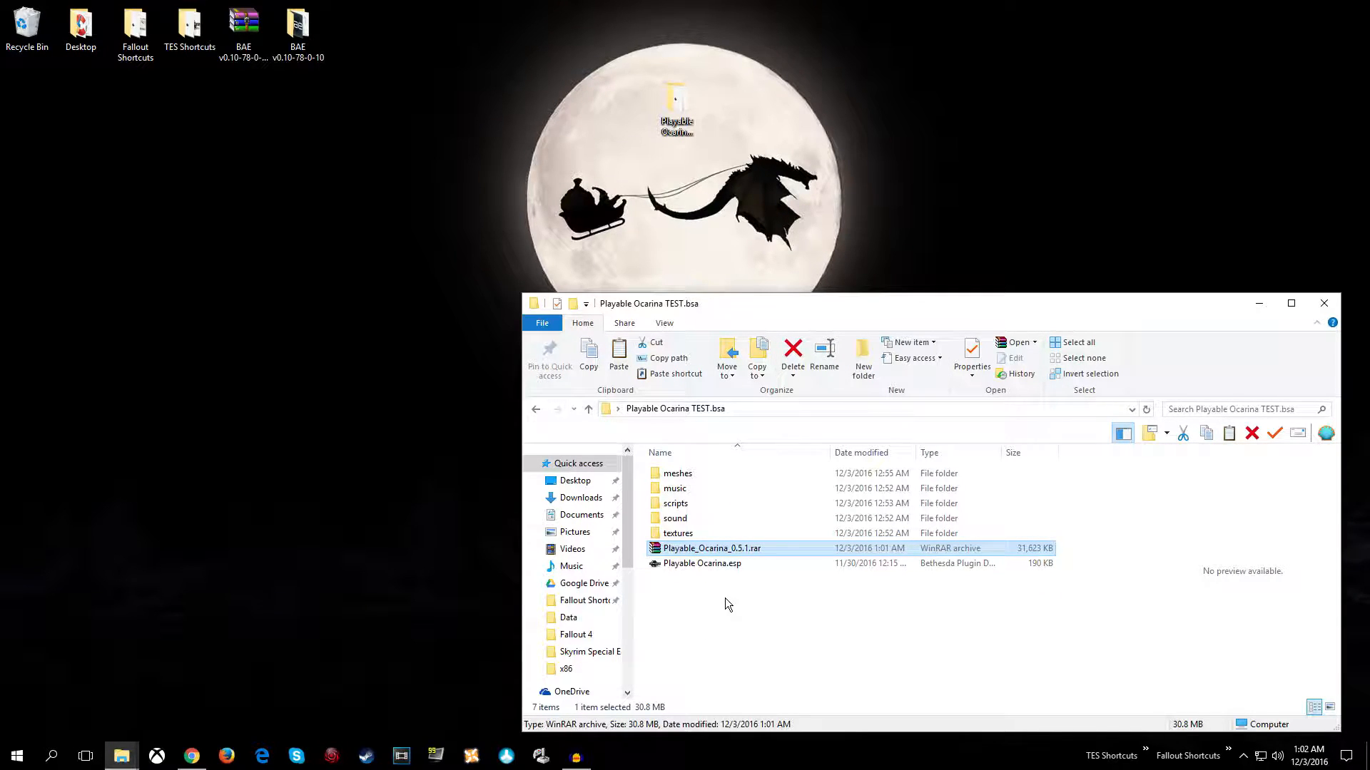
pyautogui.click(692, 583)
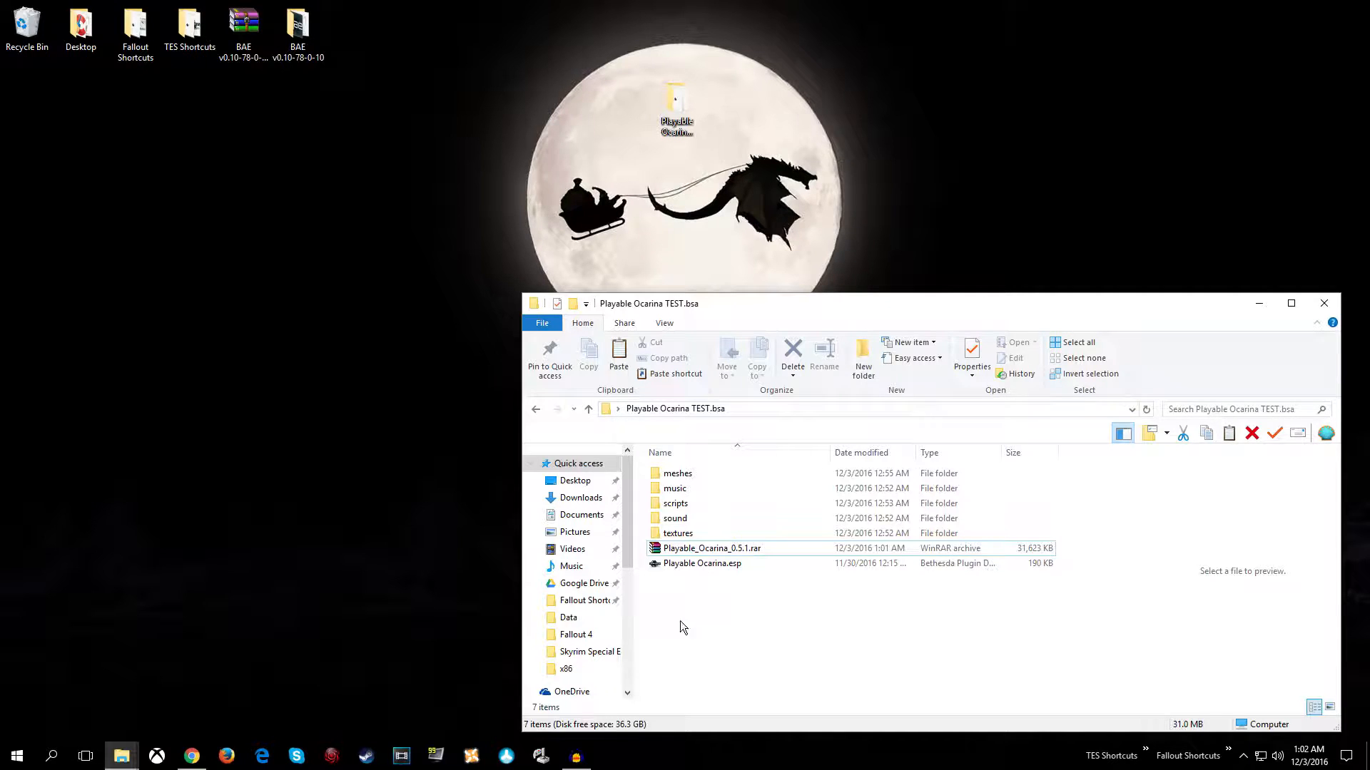
# Go from Skyrim's Data folder up to Steam's common folder and rename the Skyrim folder as Skyrim.modding
pyautogui.click(121, 757)
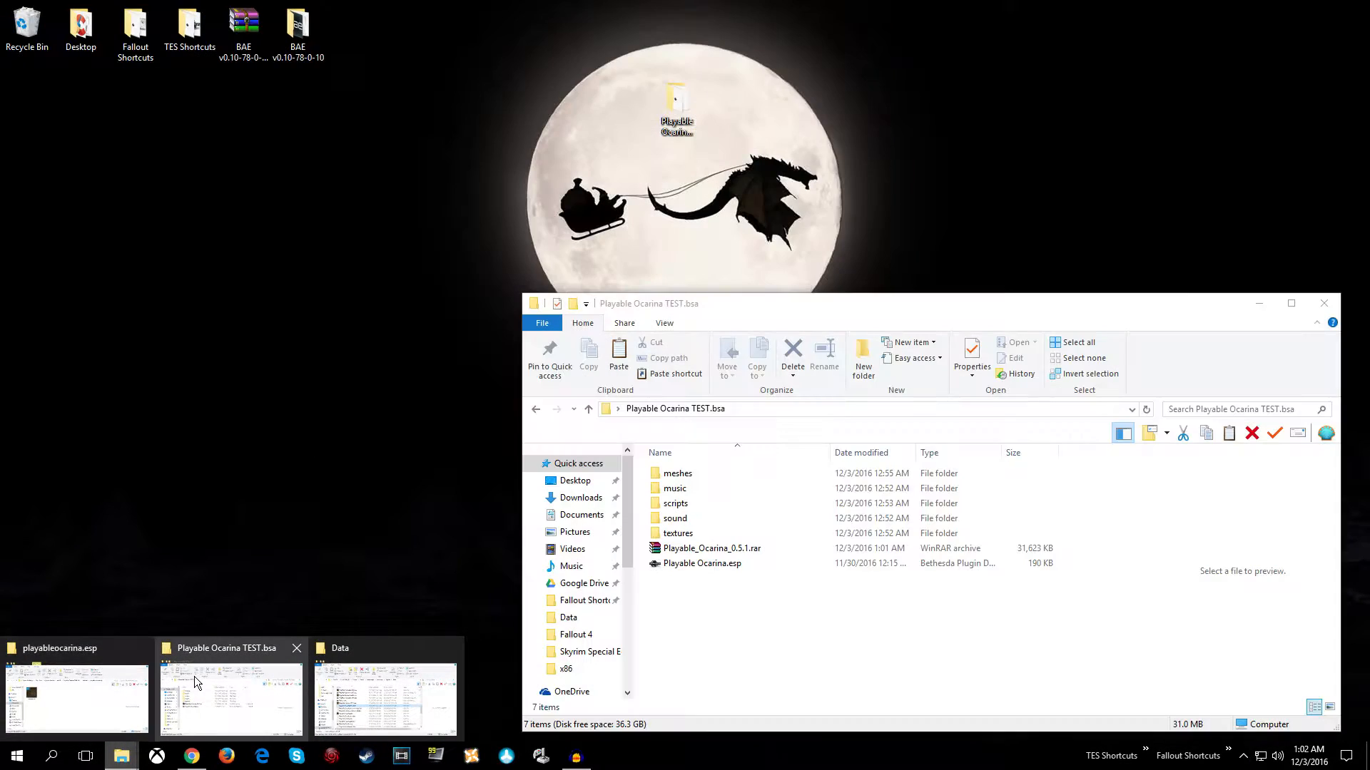
pyautogui.click(194, 677)
pyautogui.click(121, 756)
pyautogui.click(376, 679)
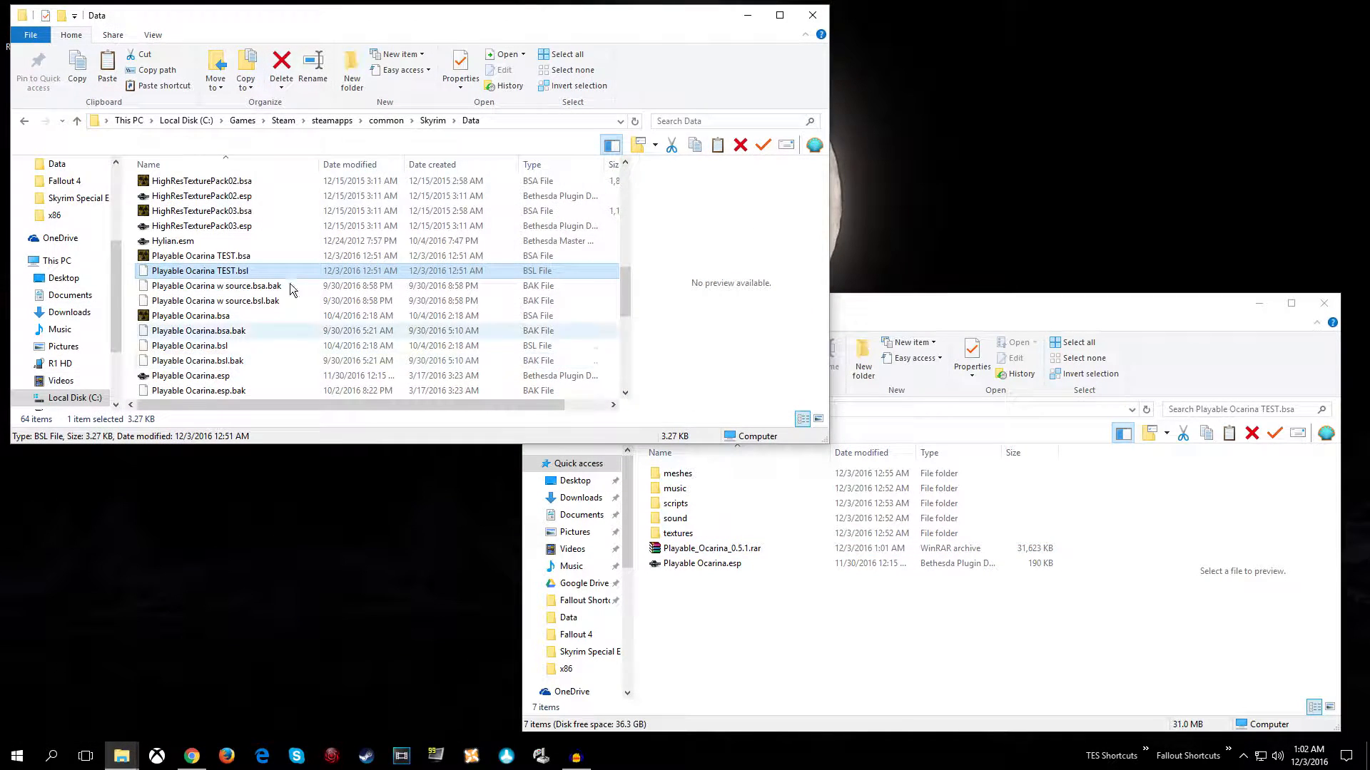
pyautogui.click(432, 120)
pyautogui.click(392, 121)
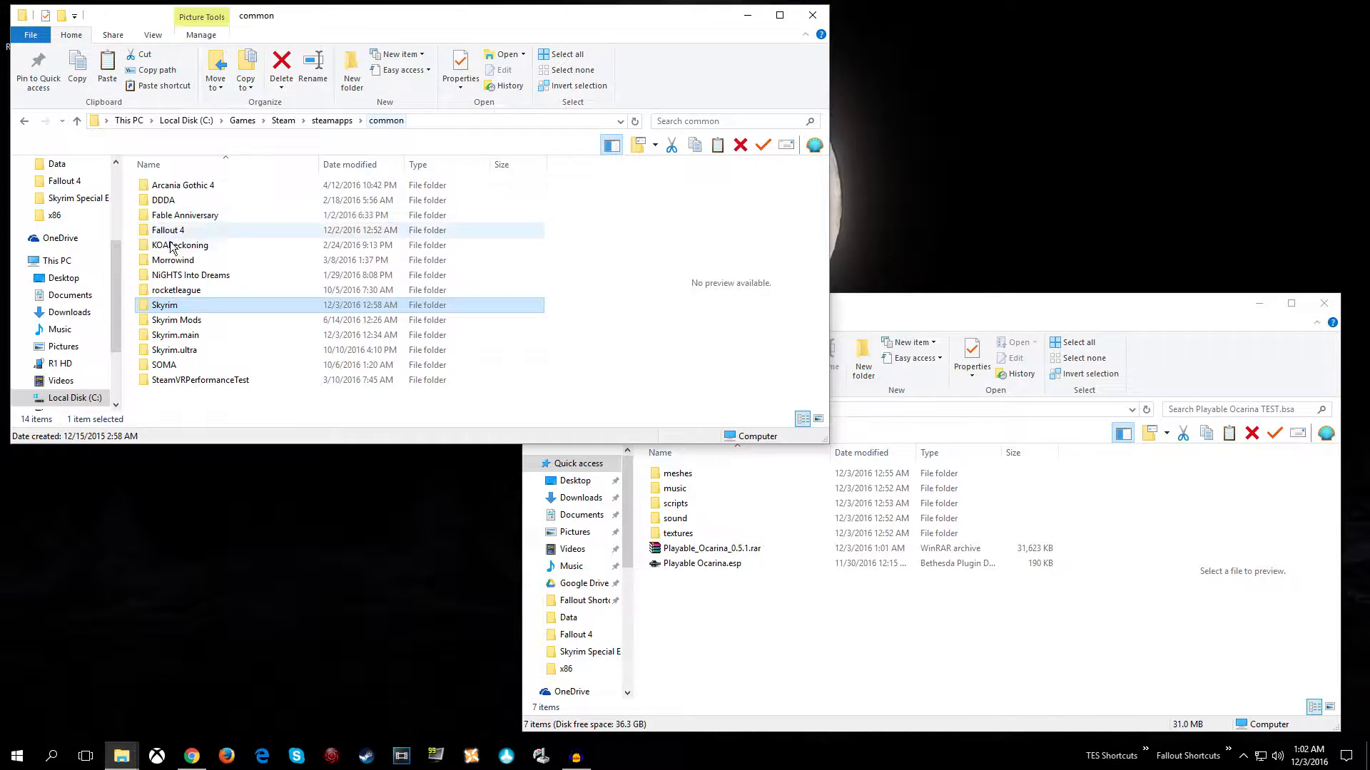
pyautogui.press('F2')
pyautogui.press('End')
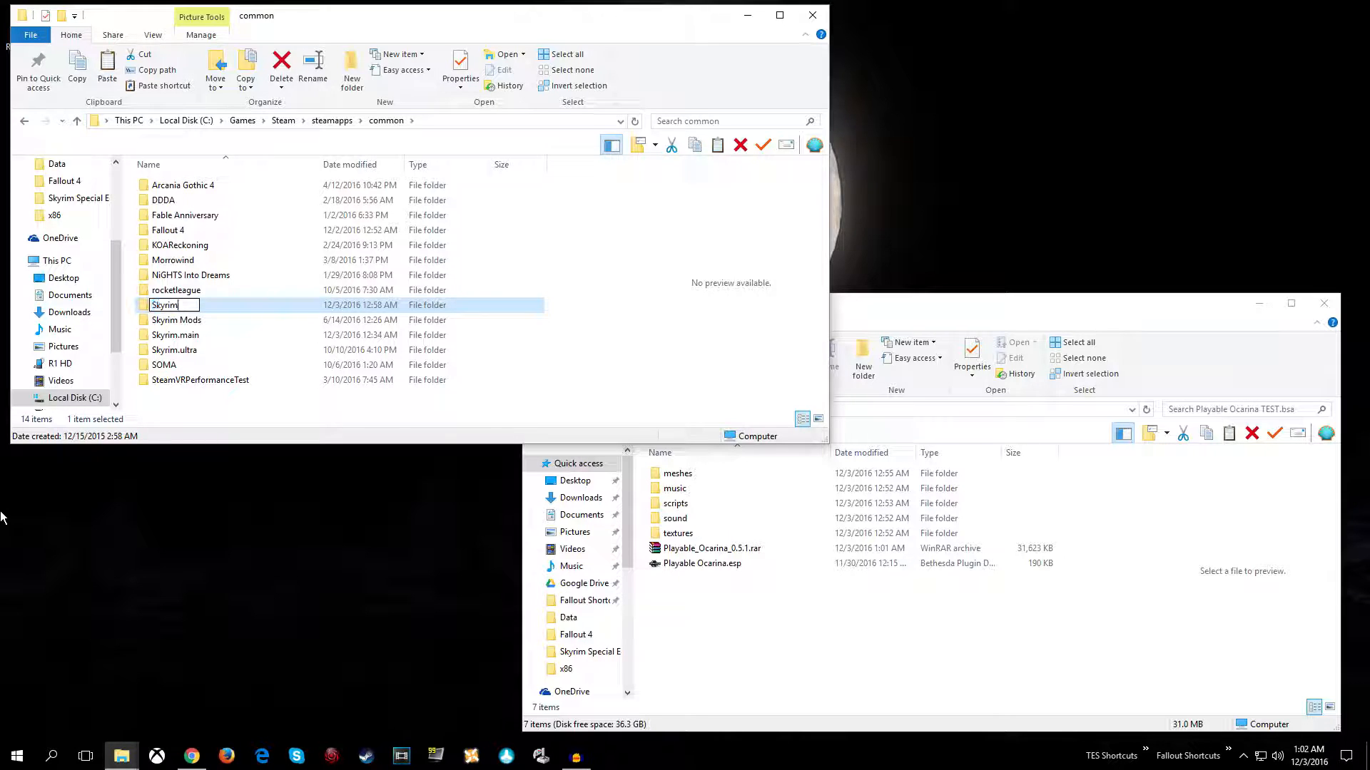
pyautogui.write('.modding')
pyautogui.press('Return')
# Rename the Skyrim.main folder in common as Skyrim
pyautogui.press('Up')
pyautogui.press('F2')
pyautogui.press('End')
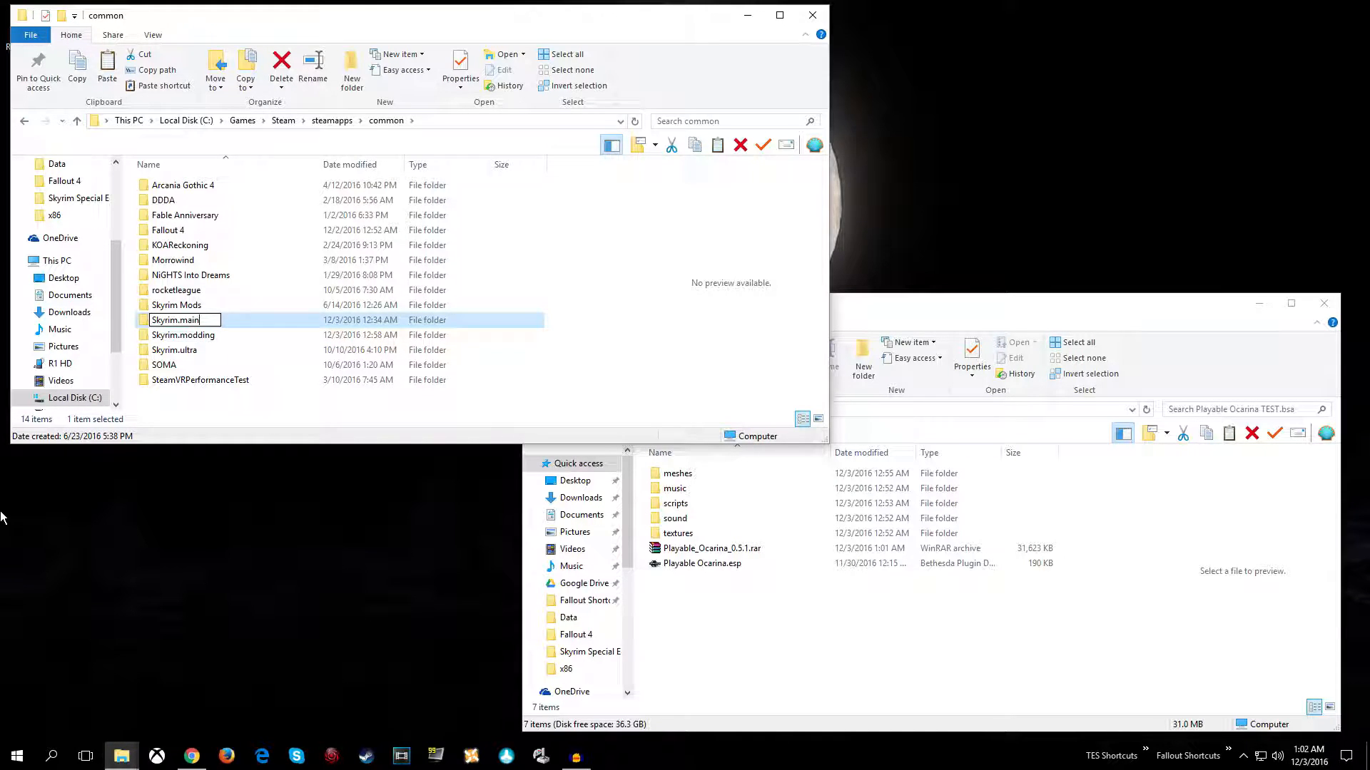
pyautogui.press('BackSpace')
pyautogui.press('BackSpace')
pyautogui.press('BackSpace')
pyautogui.press('BackSpace')
pyautogui.press('BackSpace')
pyautogui.press('Return')
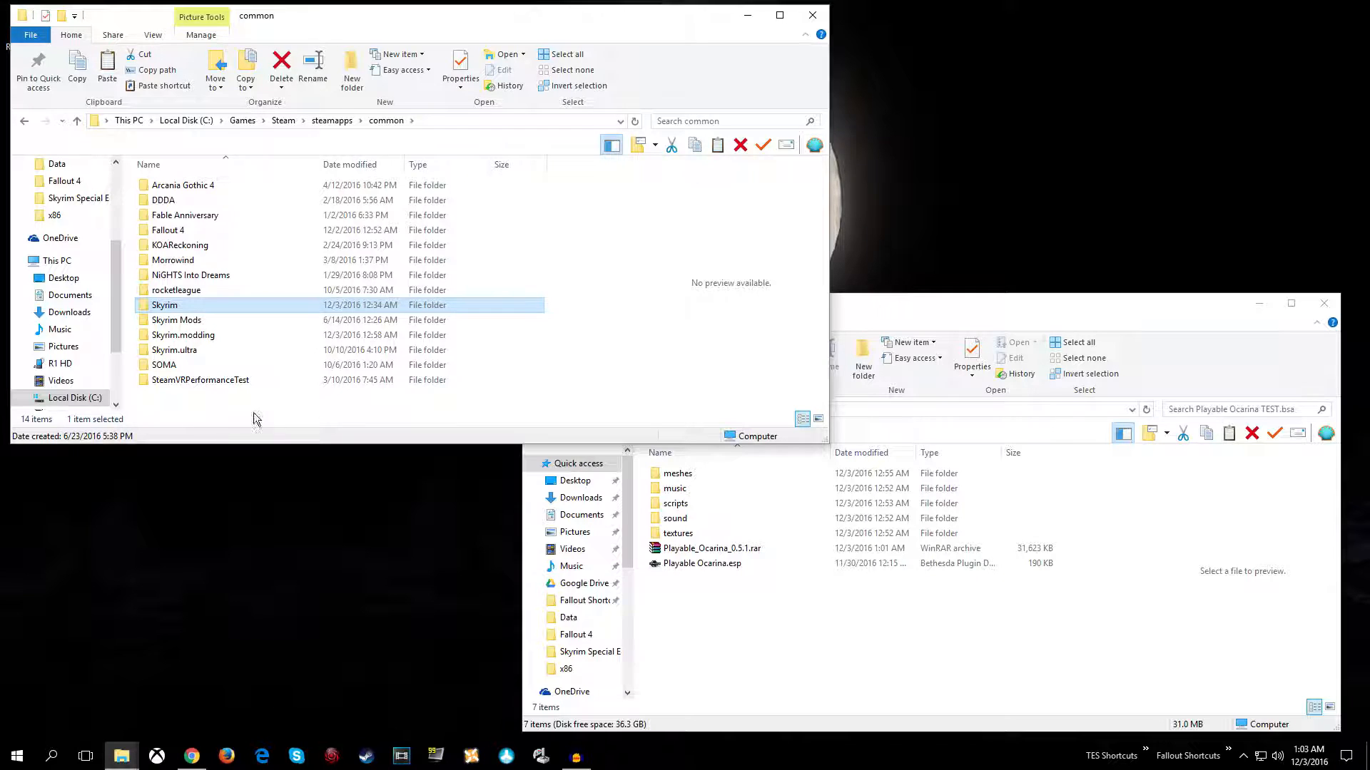
pyautogui.click(298, 404)
pyautogui.click(172, 306)
pyautogui.click(709, 586)
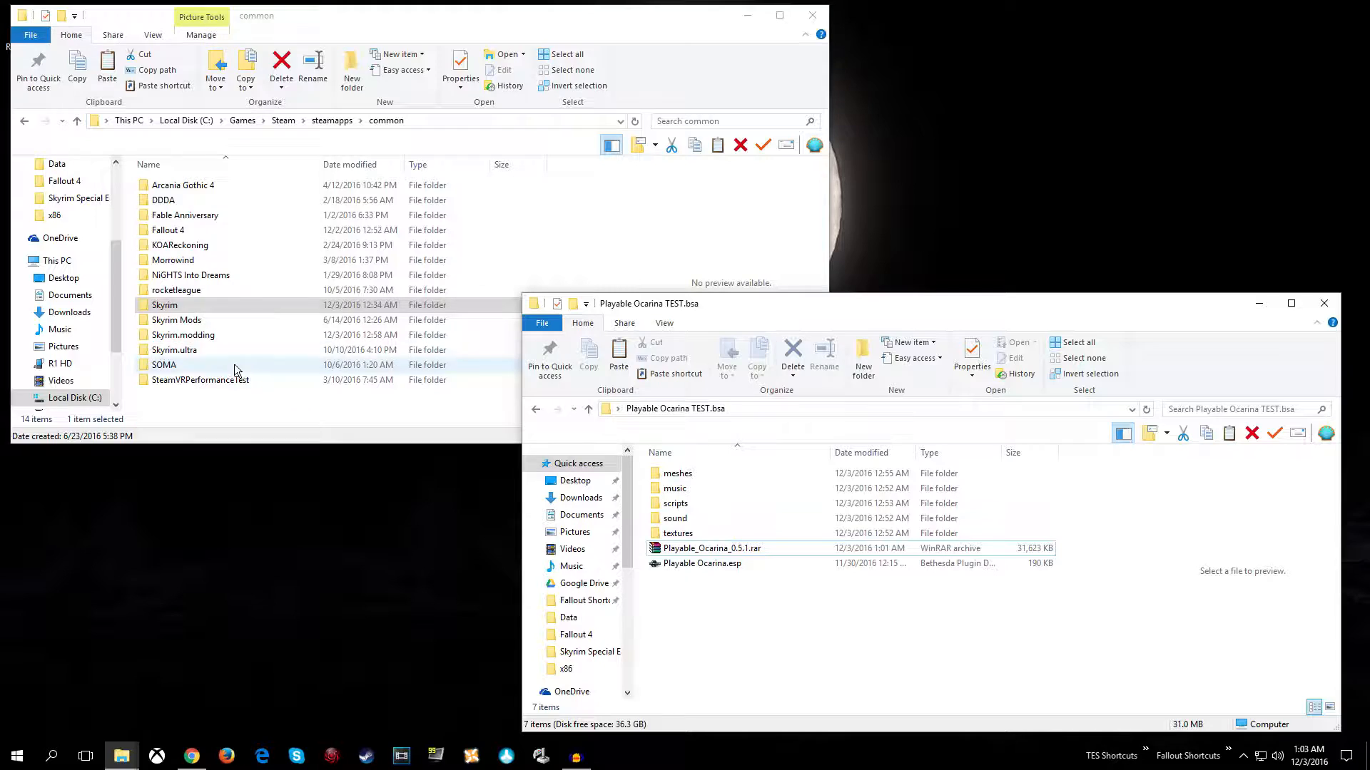
pyautogui.click(213, 406)
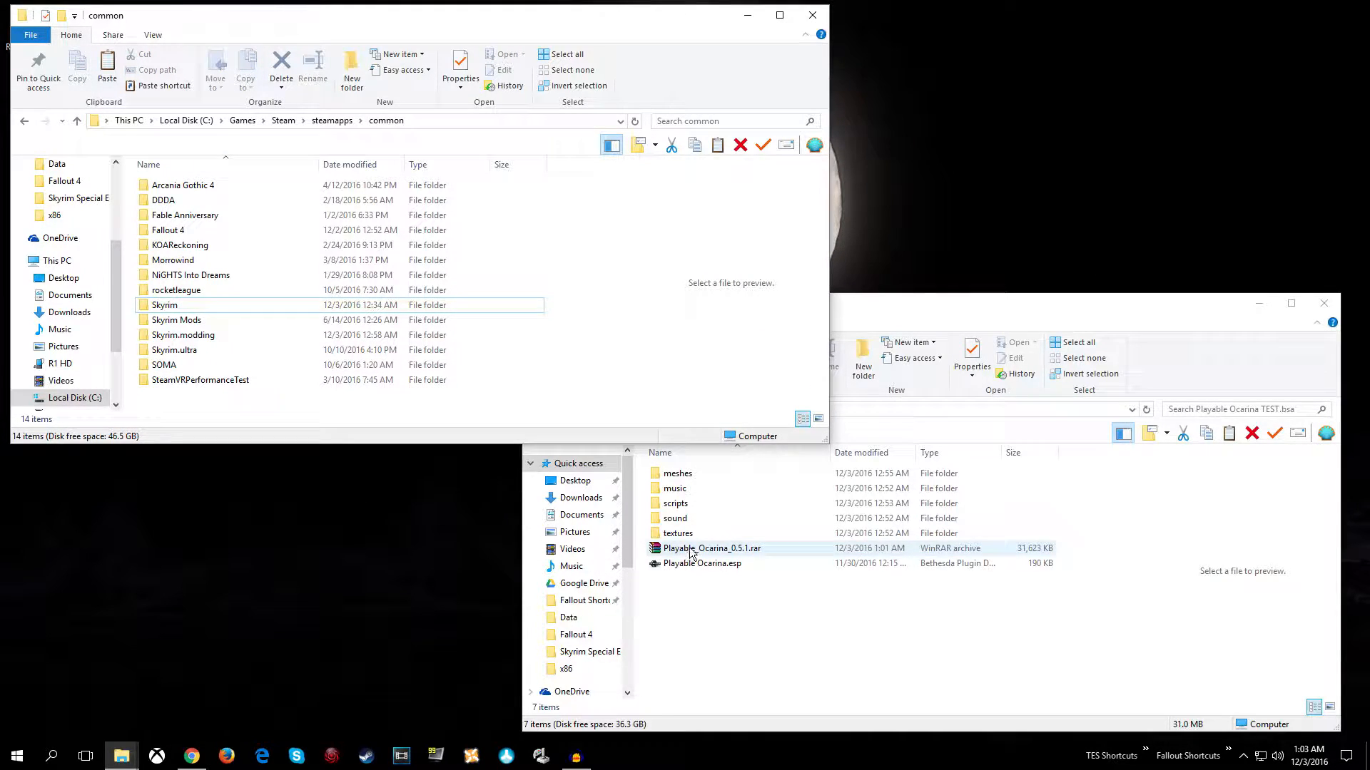
pyautogui.click(695, 549)
pyautogui.click(189, 402)
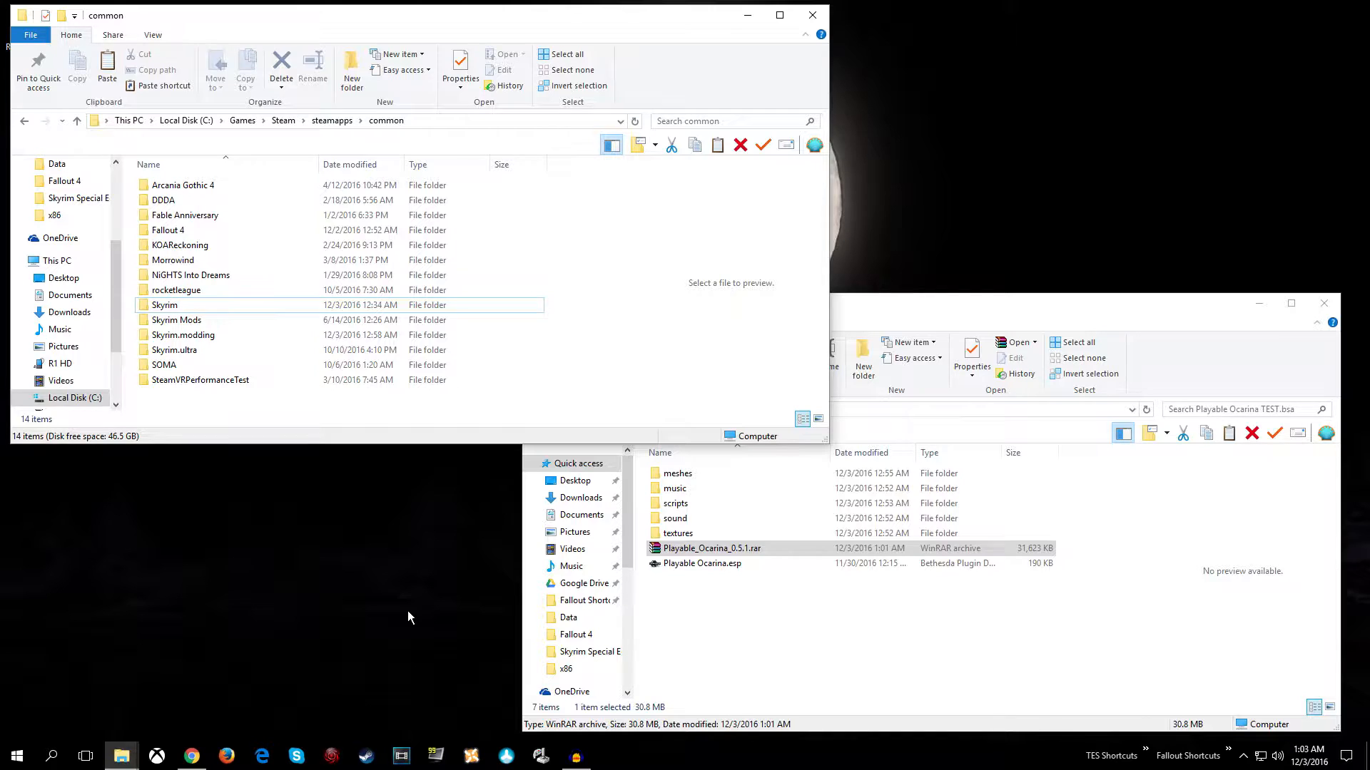
pyautogui.click(697, 664)
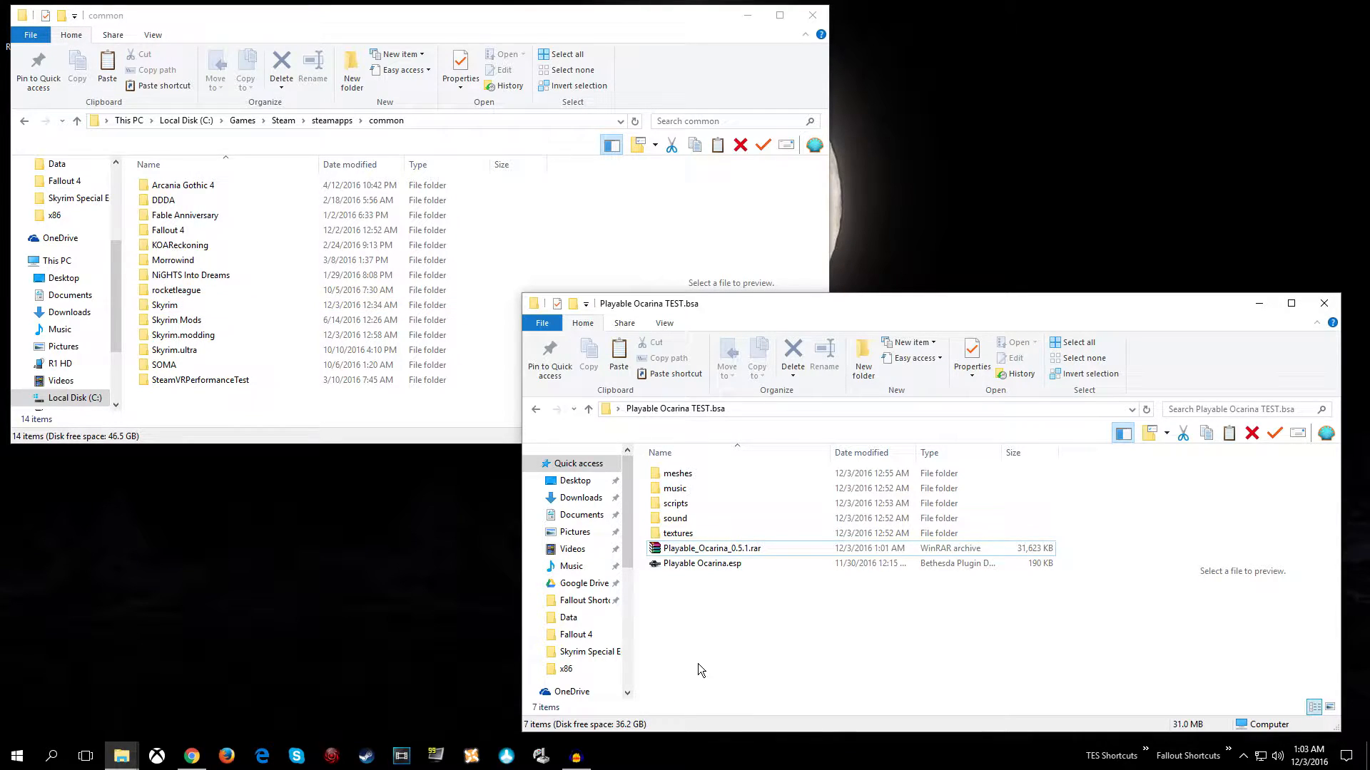